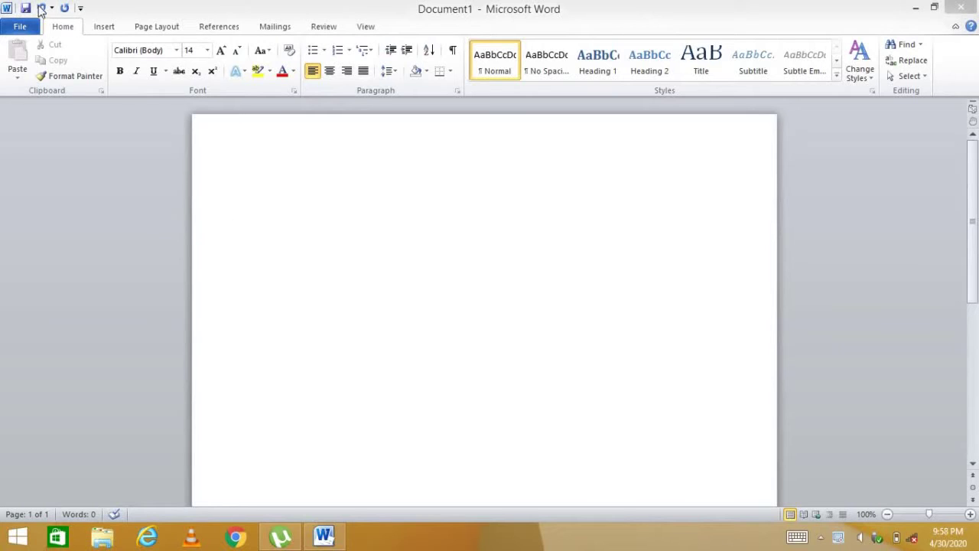
Step: Insert a table with 15 columns and 12 rows into the blank document
left_click(104, 28)
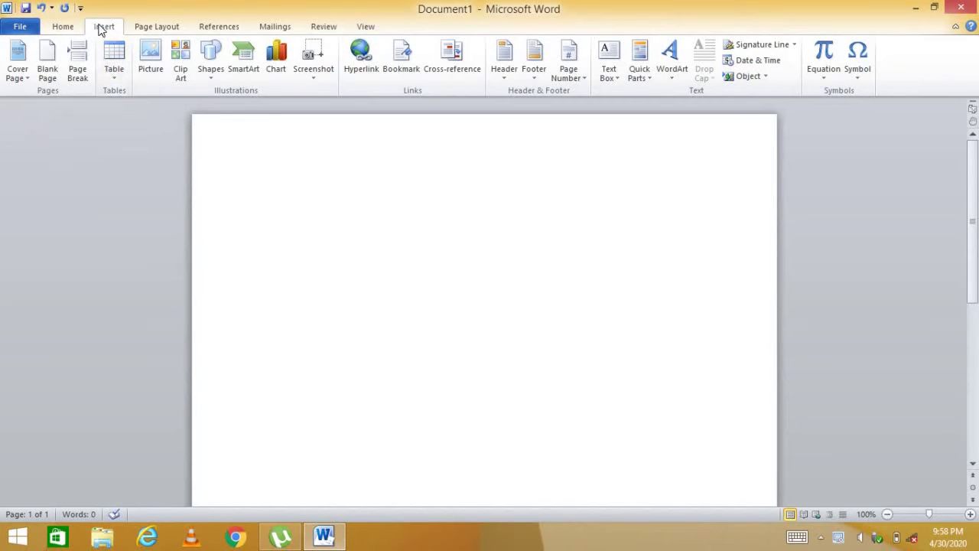
left_click(116, 80)
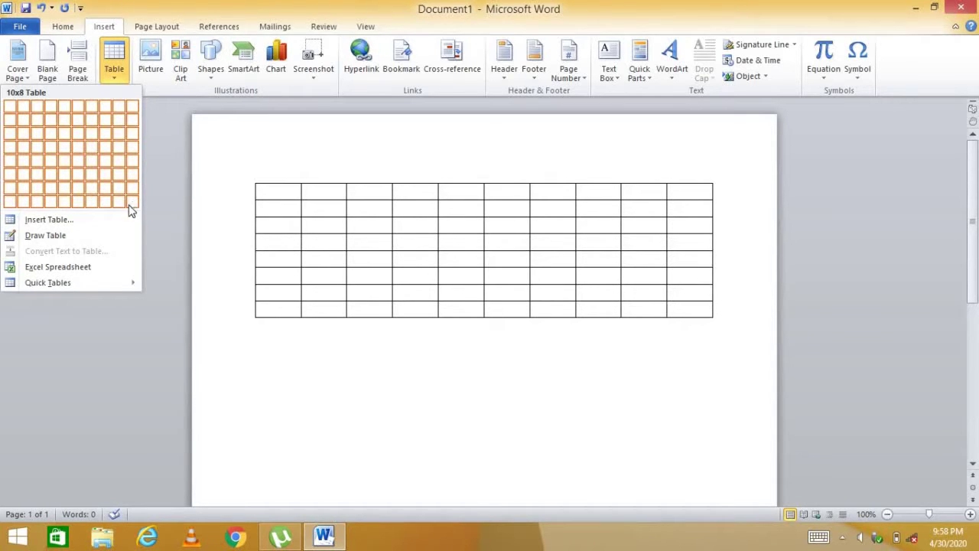
left_click(66, 220)
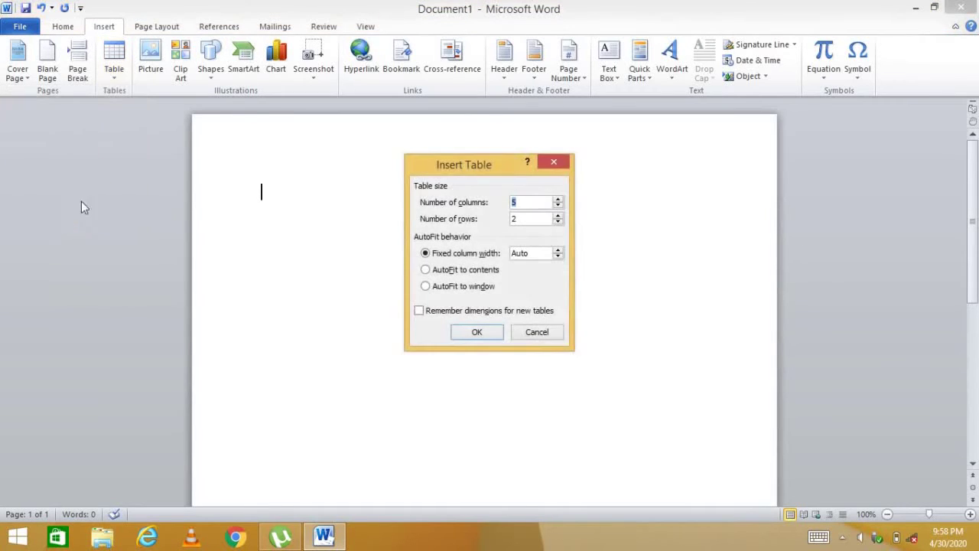
left_click(538, 201)
key("BackSpace")
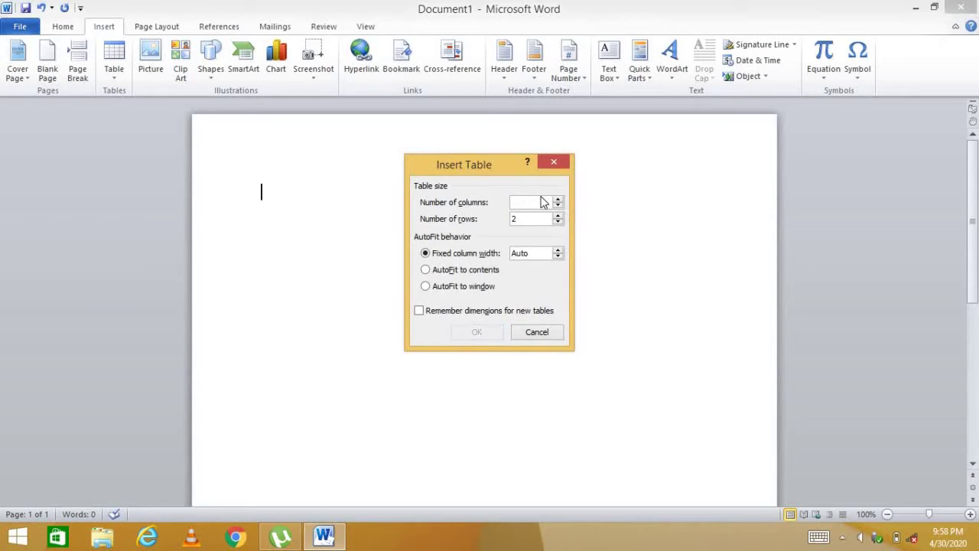
type("15")
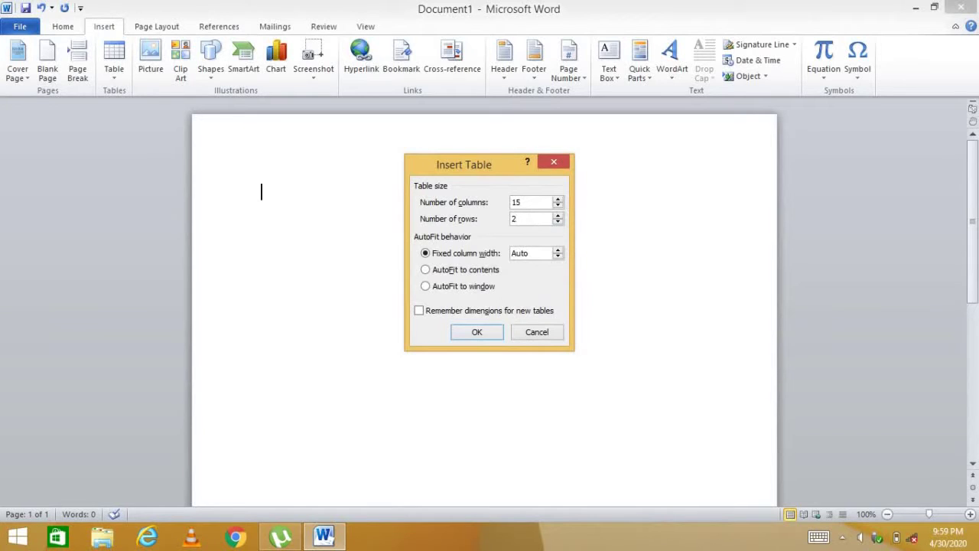
key("Tab")
key("BackSpace")
type("12")
left_click(480, 334)
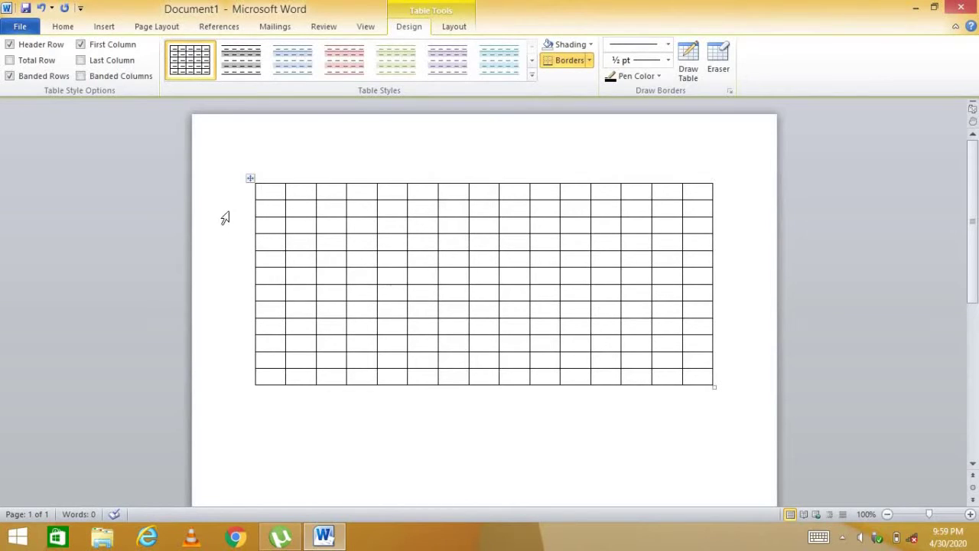
Step: Select the table's entire first column, then its entire first row
left_click(272, 181)
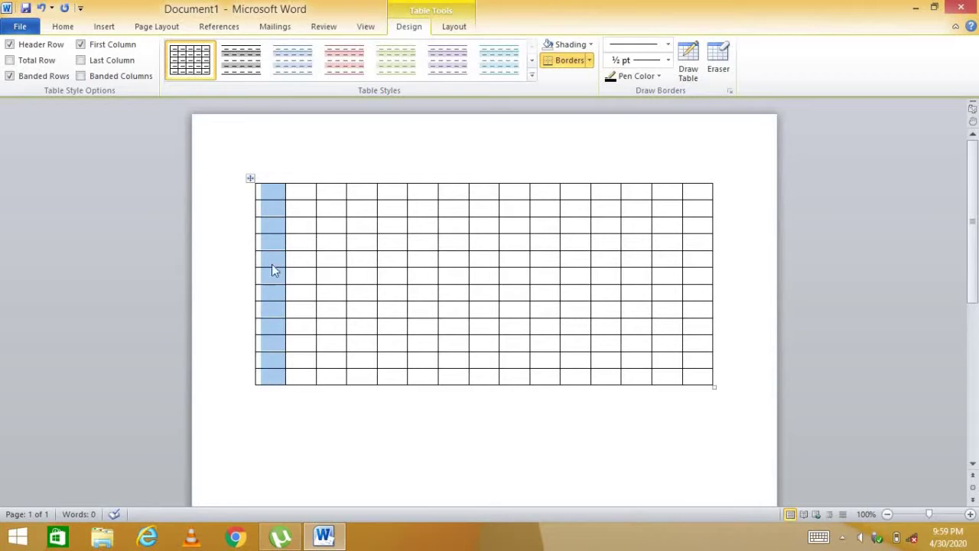
left_click(256, 194)
left_click_drag(265, 197, 702, 193)
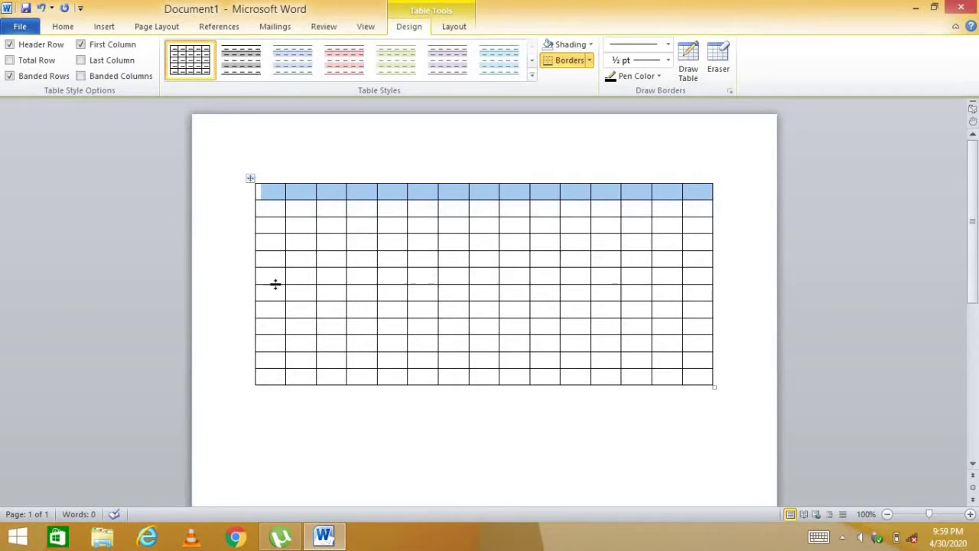
Step: Fill the first four header cells with Sr.No, Name, Contact and CNIC
left_click(277, 193)
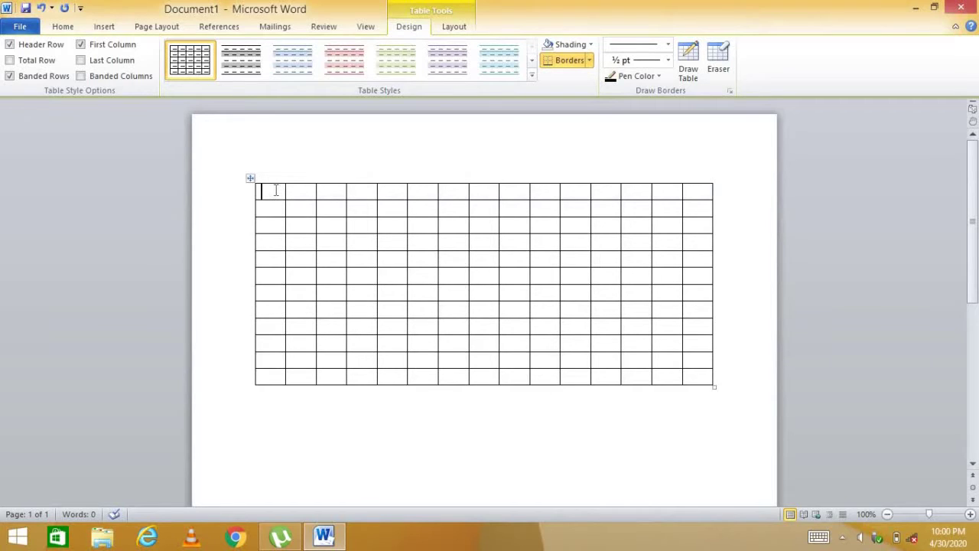
type("A")
key("BackSpace")
type("Sr.No")
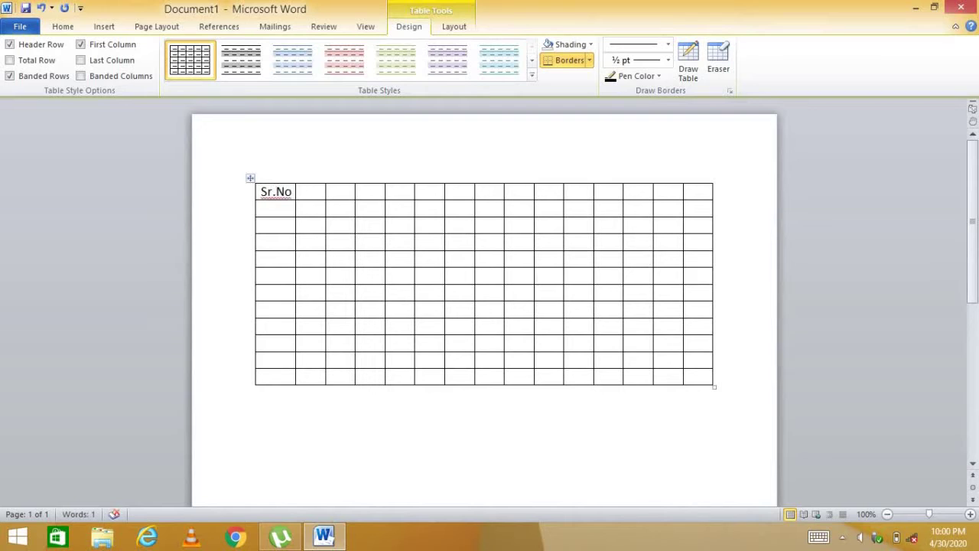
key("Tab")
type("Name")
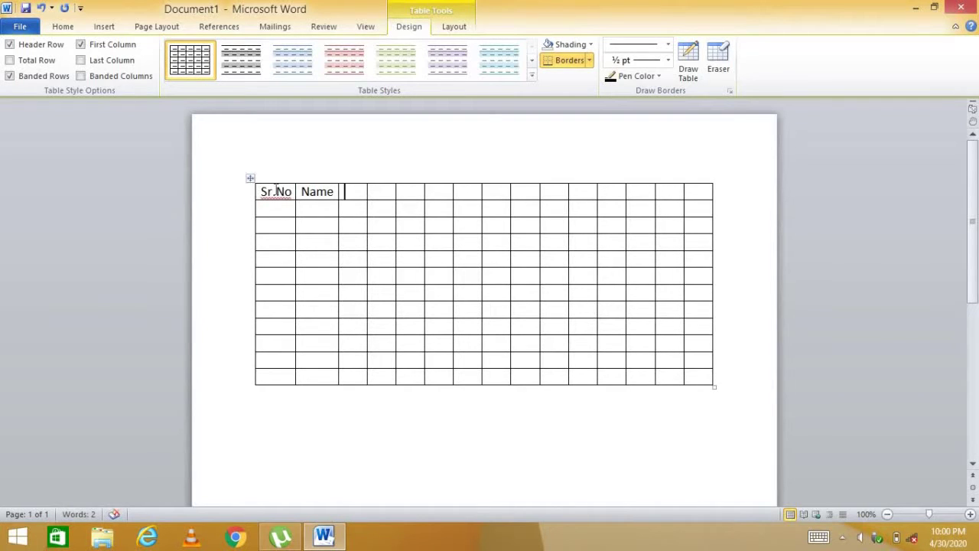
key("Tab")
type("Contact")
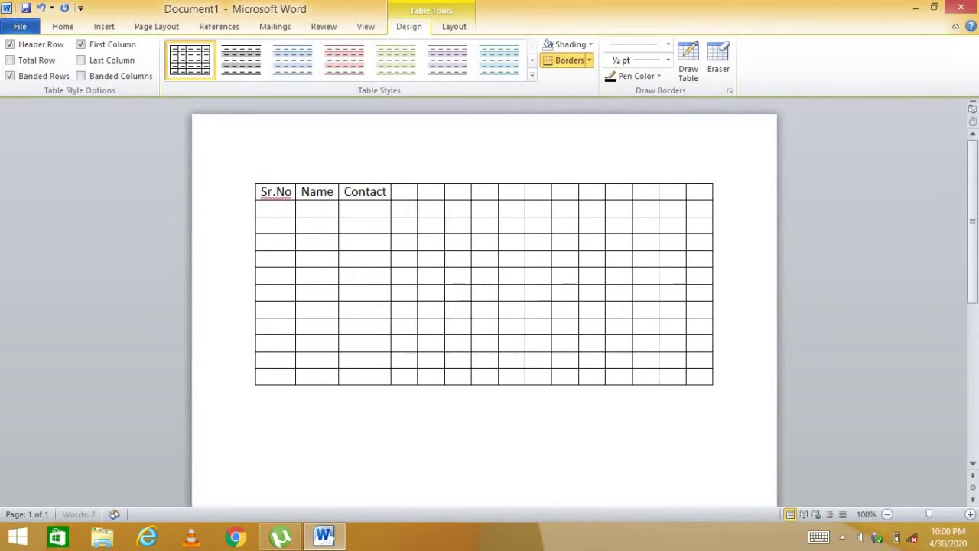
key("Tab")
type("CNIC")
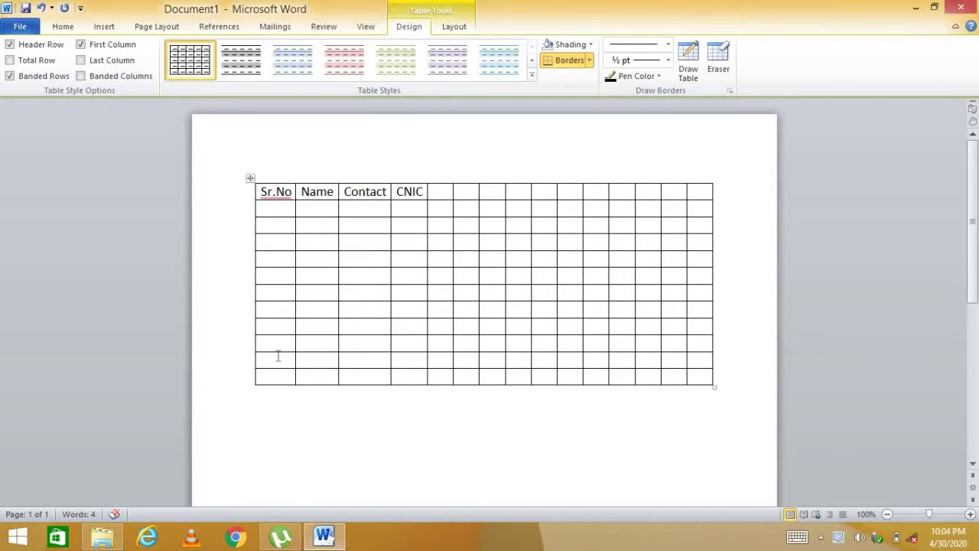
Step: Number the rows 1 to 11 down the Sr.No column below the header
left_click(280, 258)
left_click(283, 205)
type("1")
key("Down")
type("2")
key("Down")
type("3")
key("Down")
type("4")
key("Down")
type("5")
key("Down")
type("6")
key("Down")
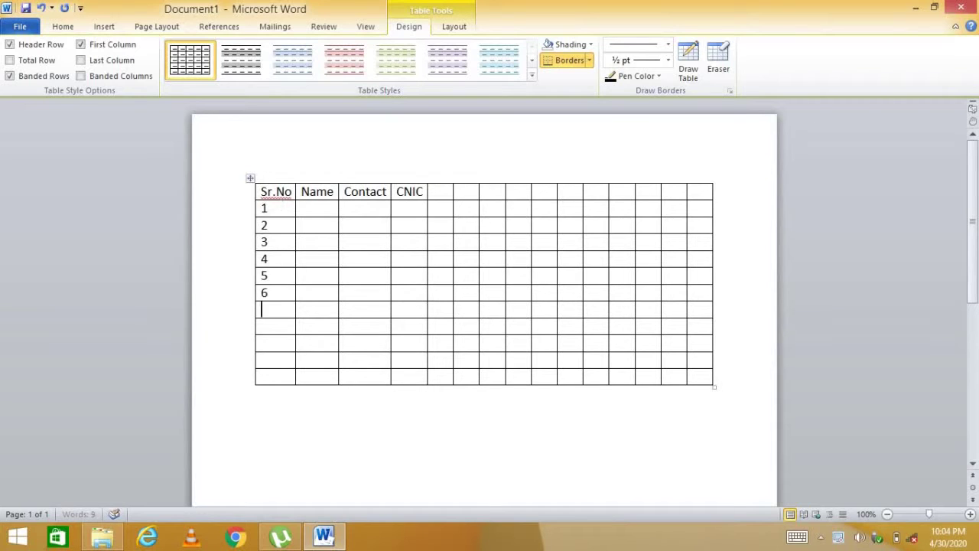
type("7")
key("Down")
type("8")
key("Down")
type("9")
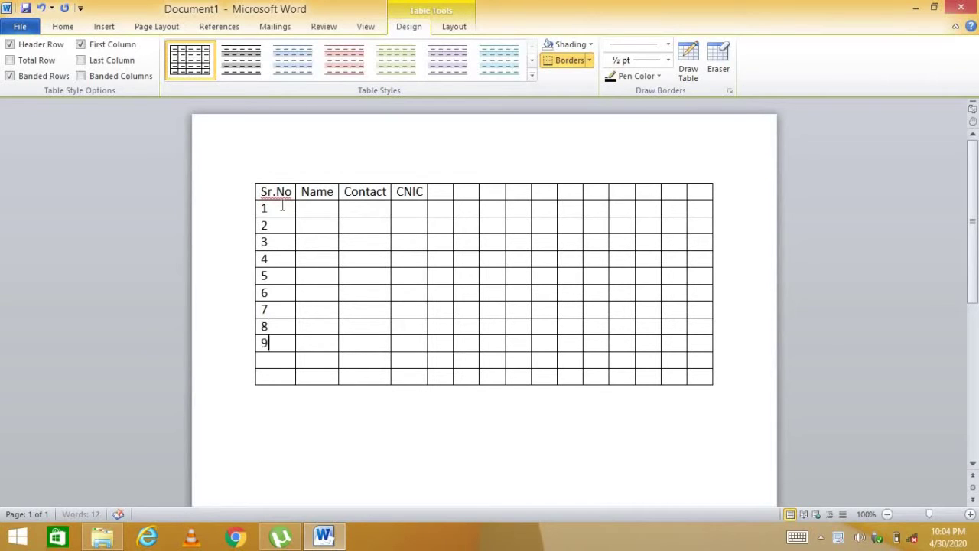
key("Down")
type("10")
key("Down")
type("11")
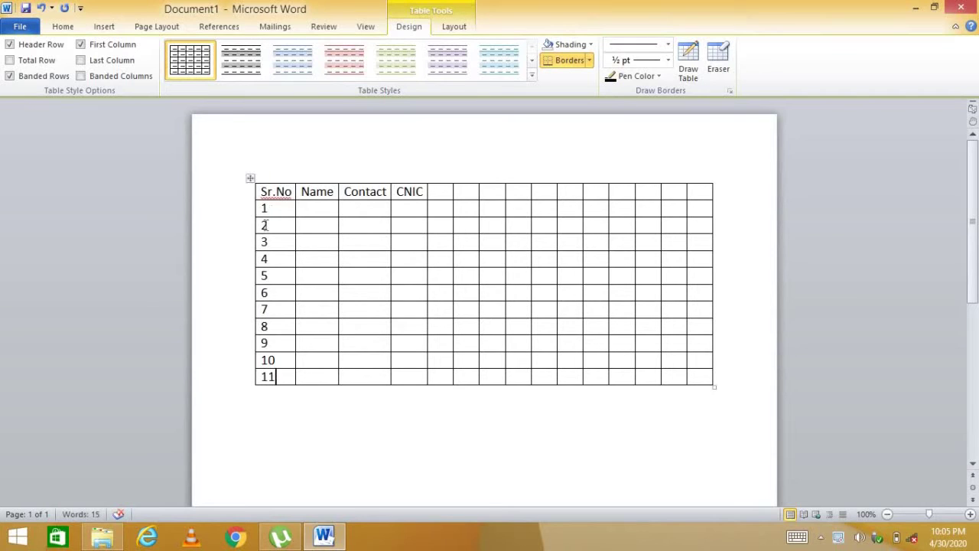
Step: Insert a blank row above the row numbered 11 and another below the row numbered 9
right_click(279, 376)
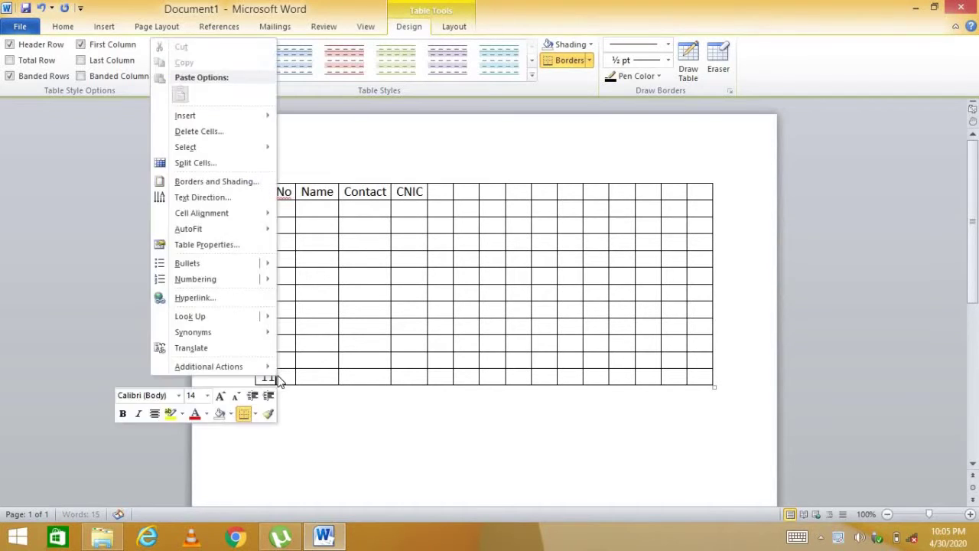
mouse_move(206, 113)
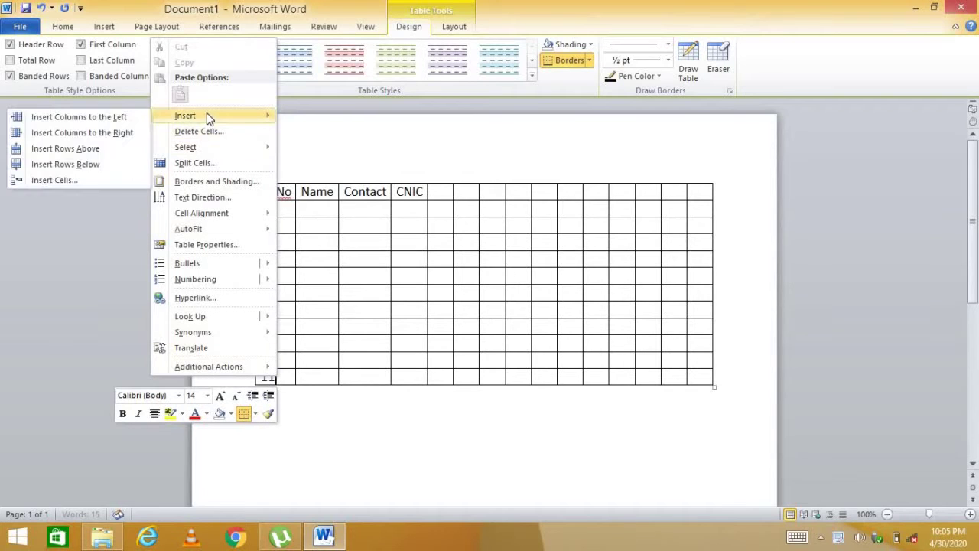
left_click(84, 153)
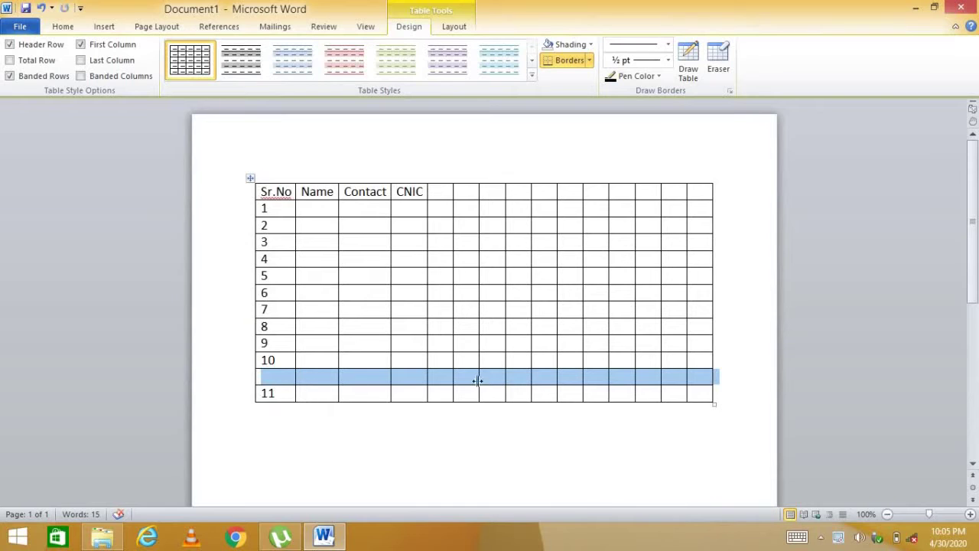
left_click(283, 381)
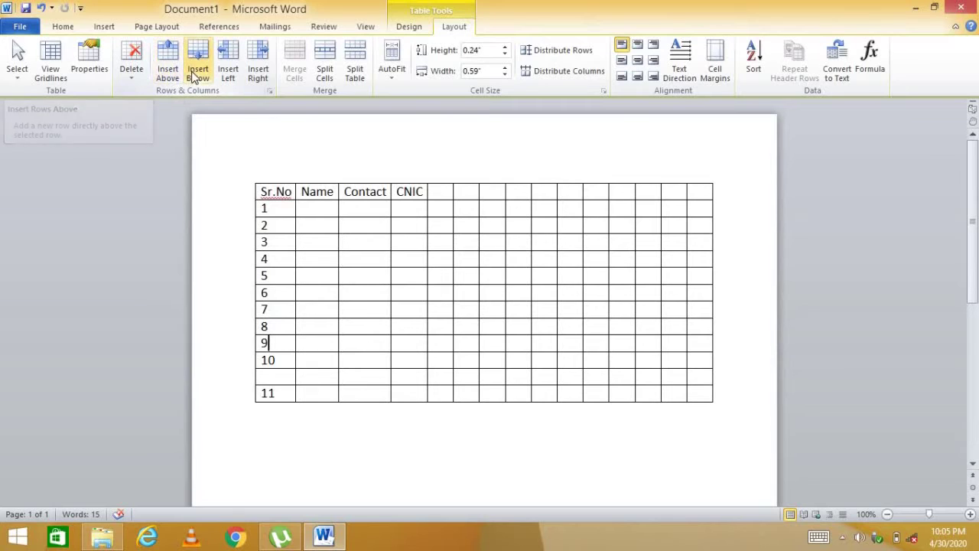
left_click(197, 71)
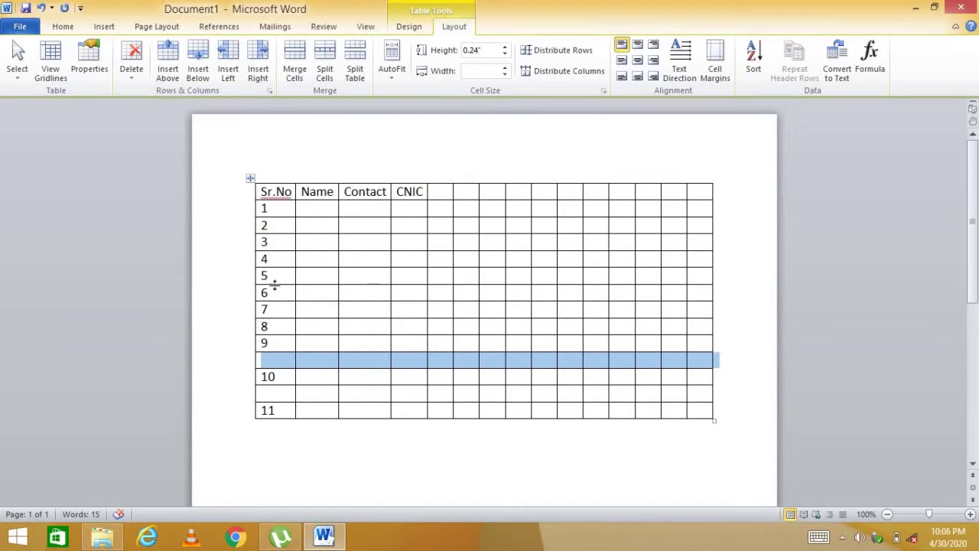
Step: Insert a blank column to the left of Contact and another to the right of Sr.No
left_click(443, 181)
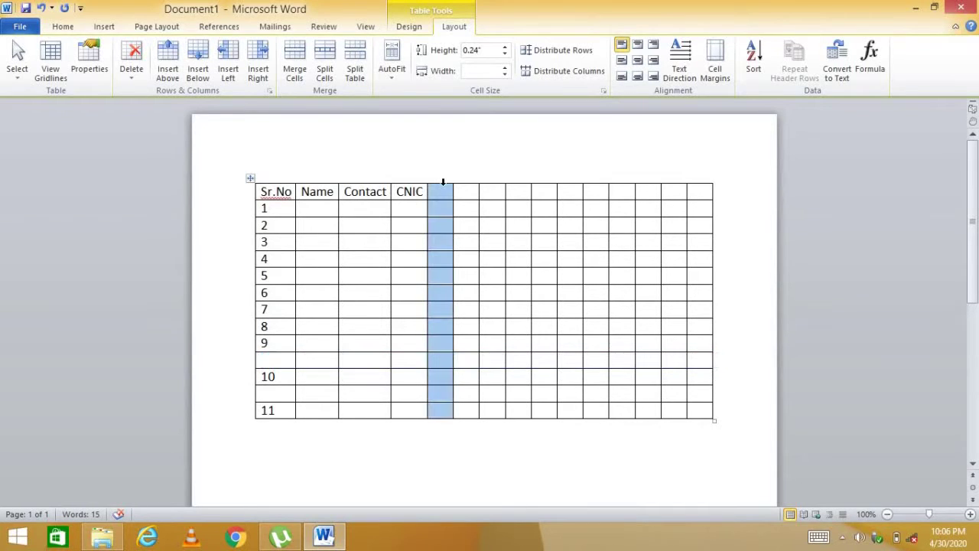
left_click(367, 181)
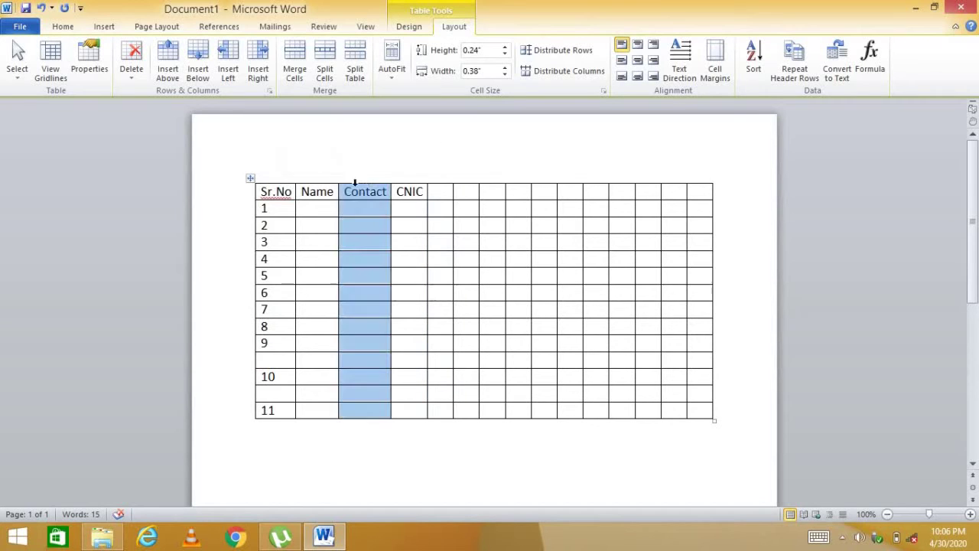
left_click(233, 56)
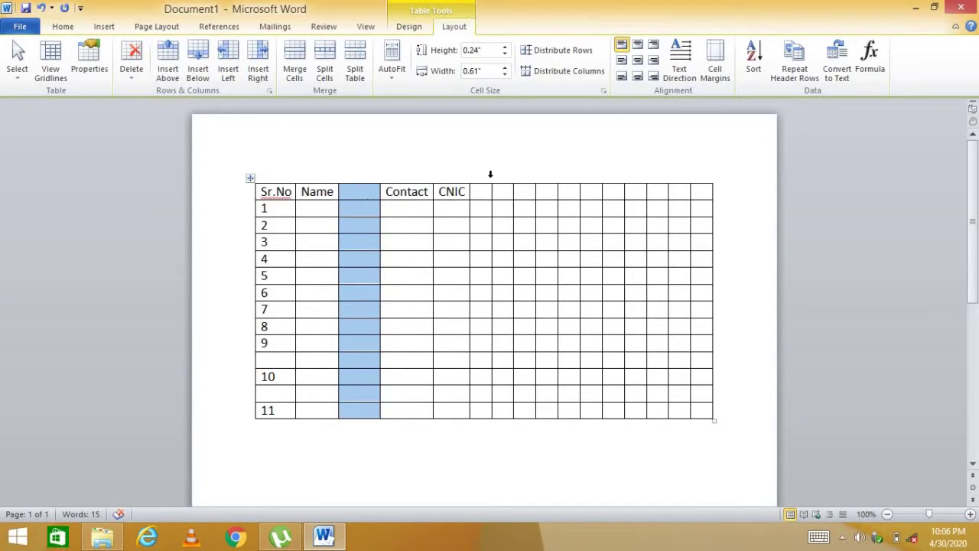
left_click(285, 181)
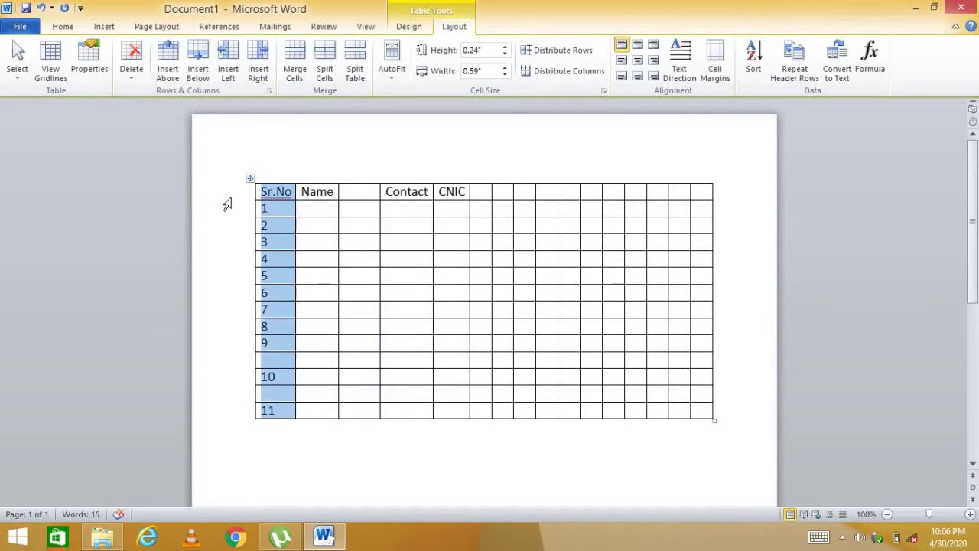
left_click(259, 69)
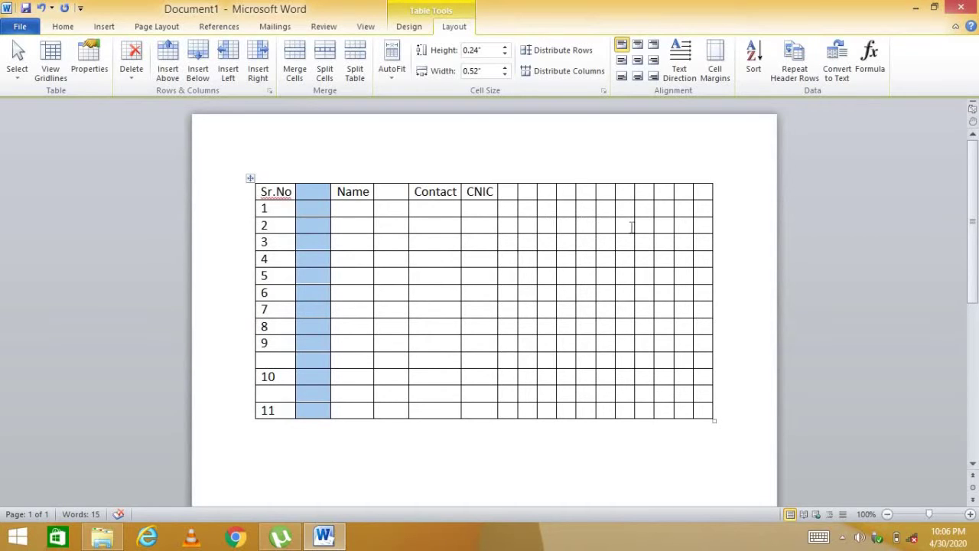
Step: Delete two empty columns near the table's right edge, each time removing the third column from the end
left_click(664, 191)
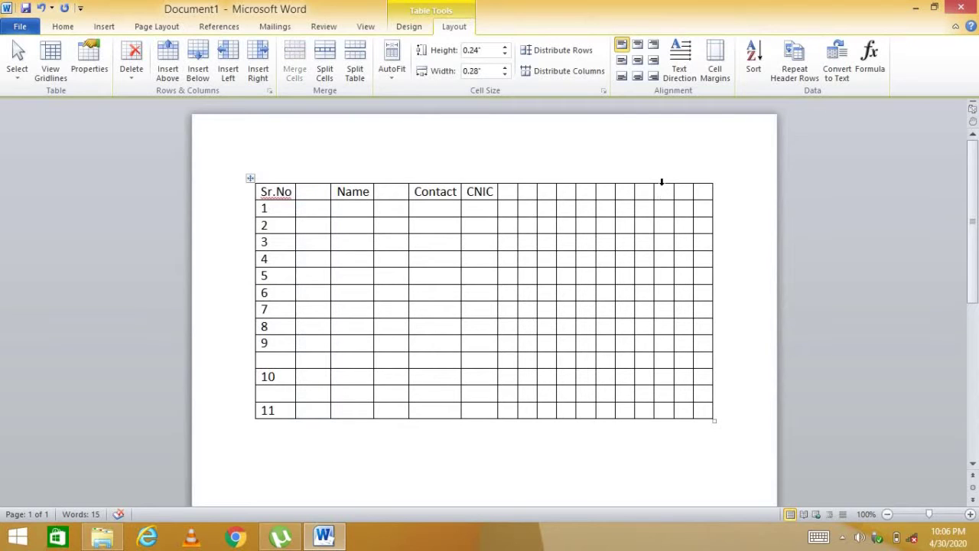
left_click(662, 182)
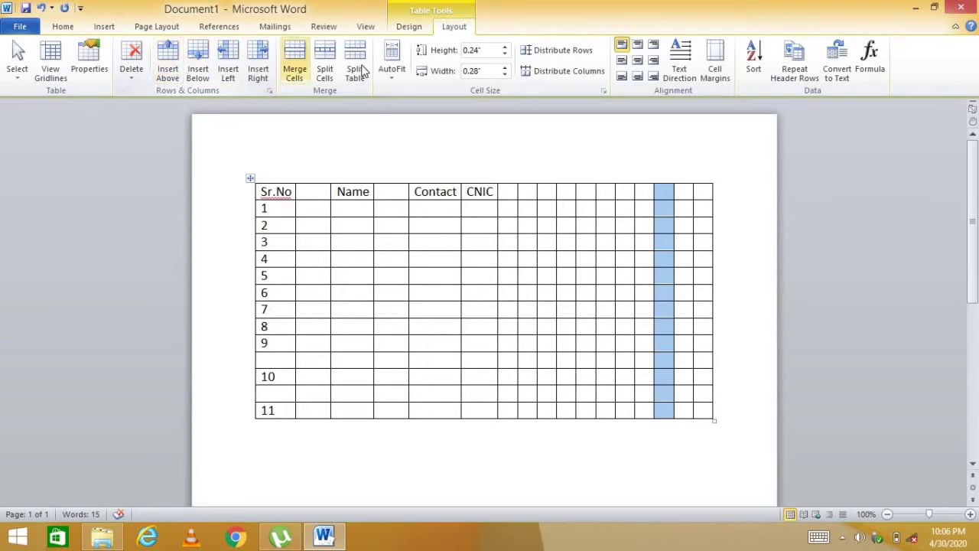
left_click(129, 75)
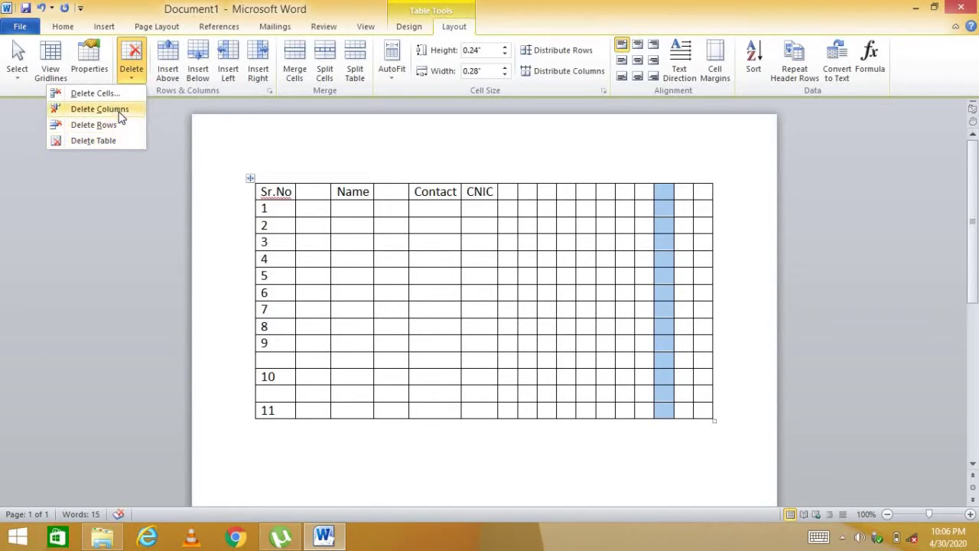
left_click(117, 111)
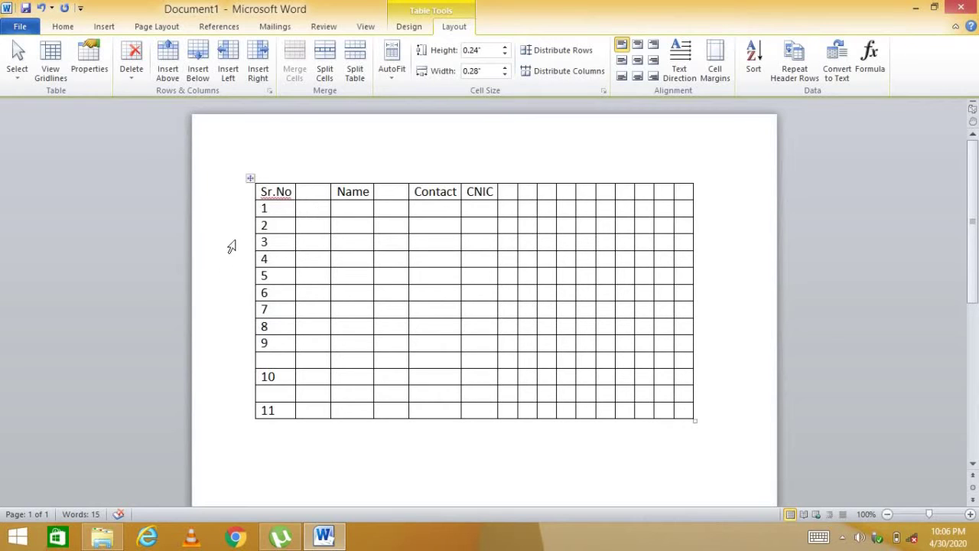
left_click(640, 178)
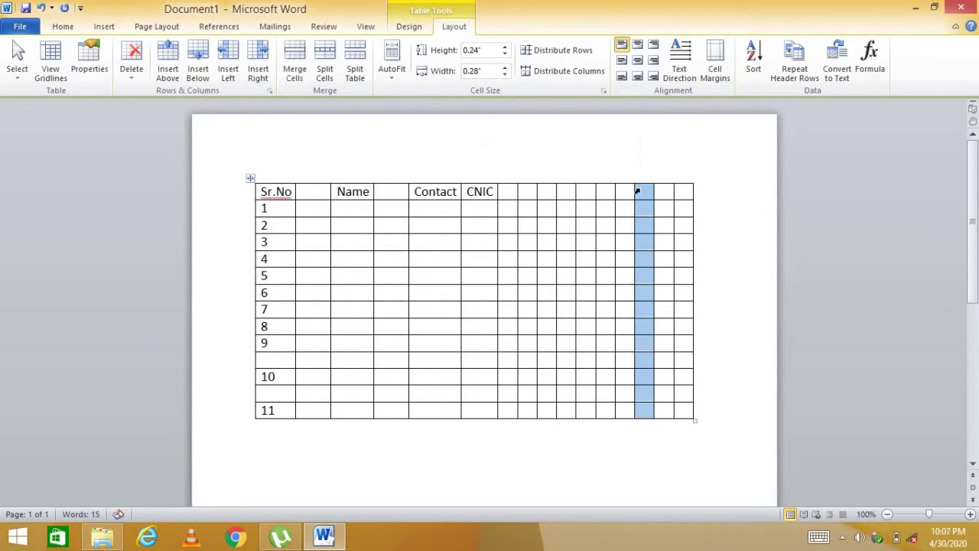
right_click(643, 194)
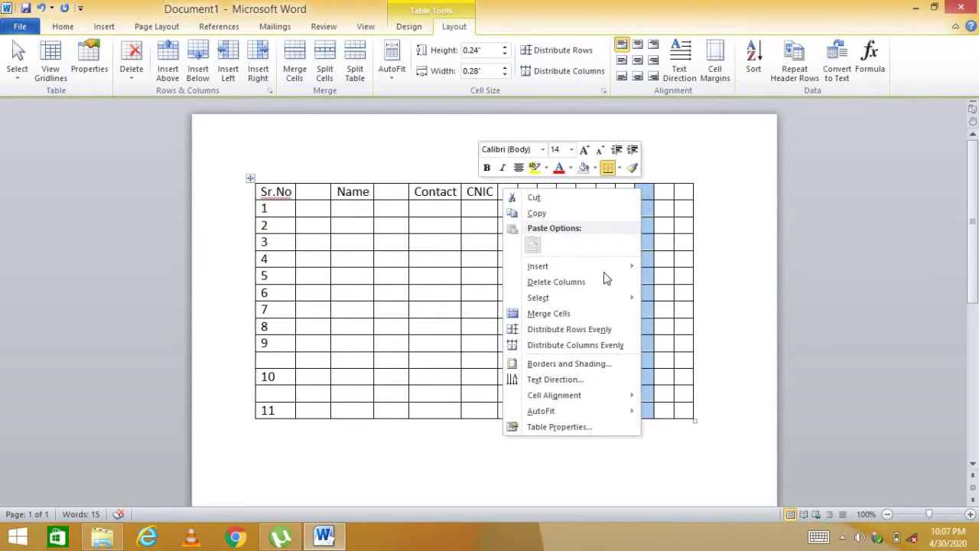
left_click(564, 287)
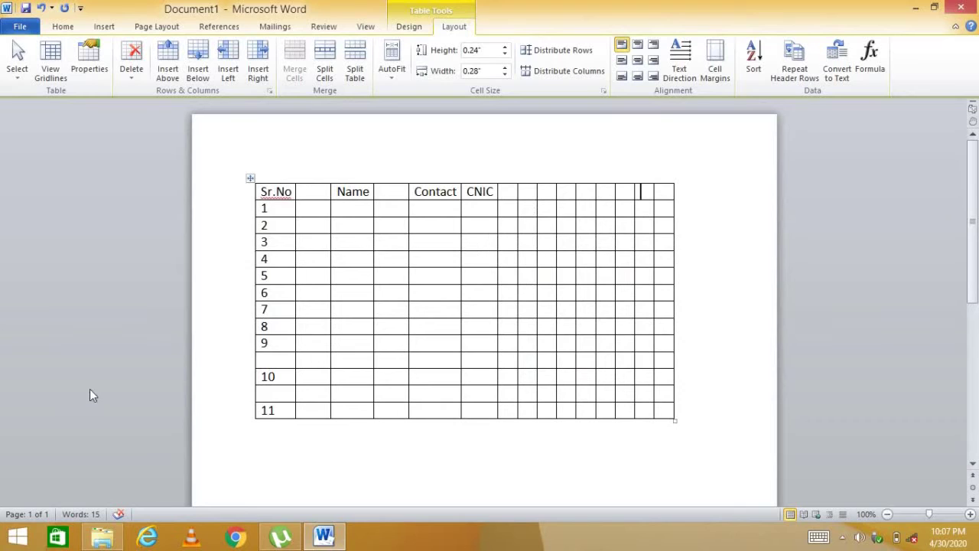
Step: Delete the entire table row numbered 7
left_click(258, 312)
left_click_drag(270, 309, 667, 309)
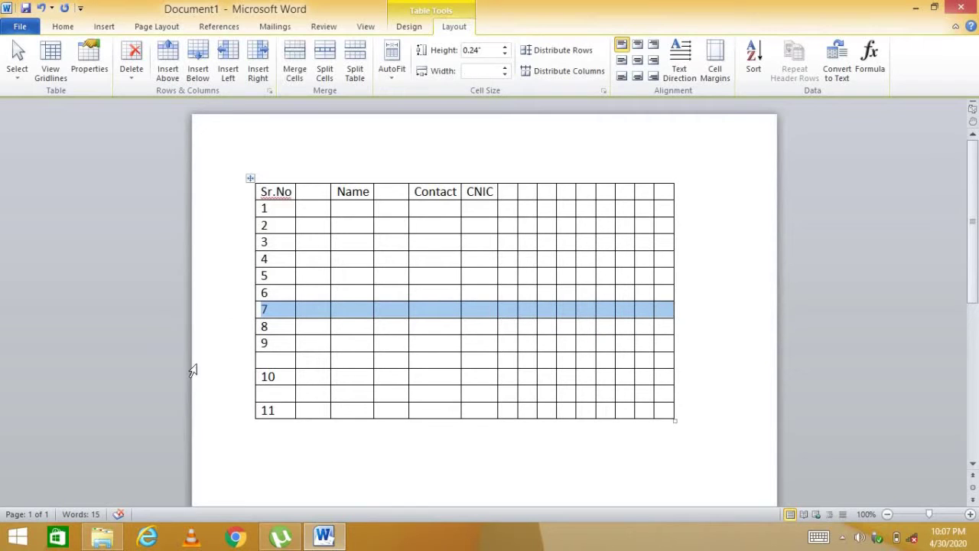
right_click(270, 311)
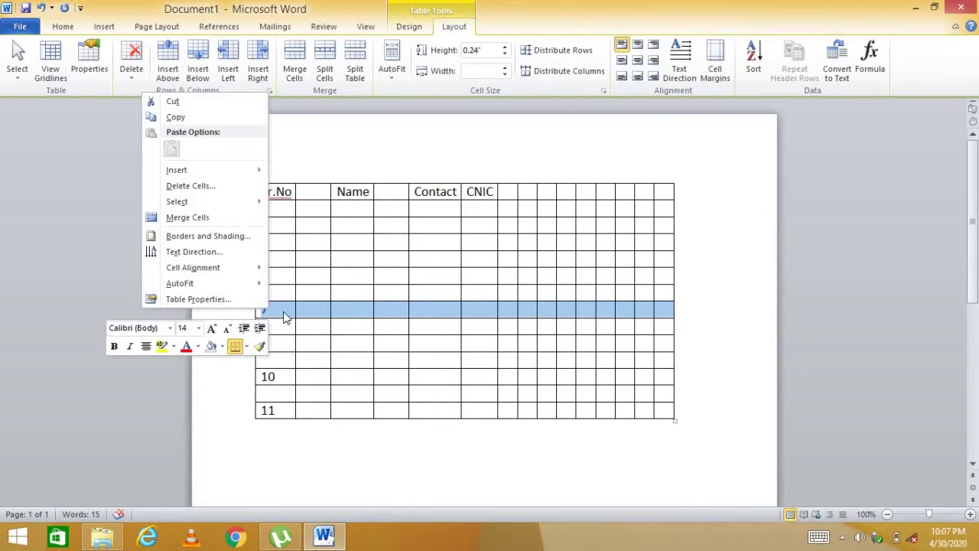
left_click(196, 185)
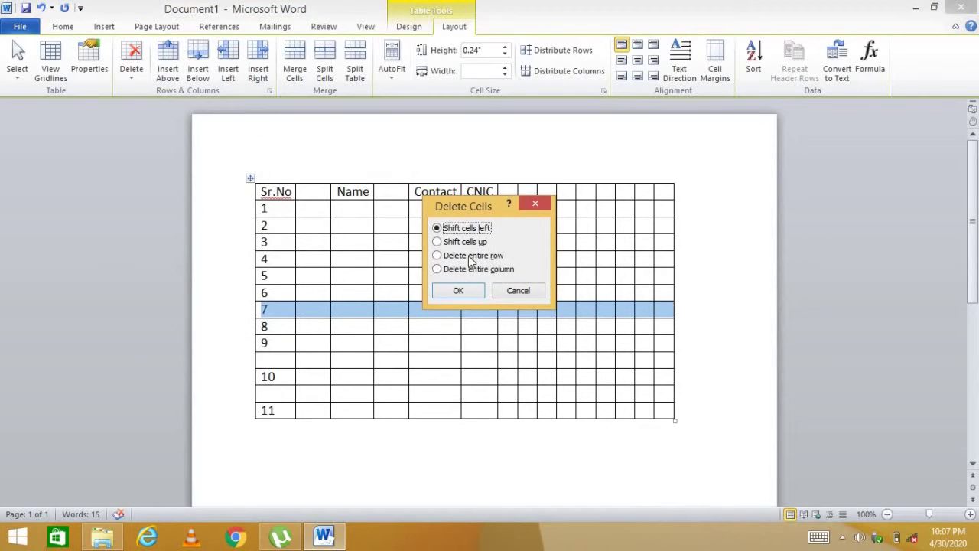
left_click(470, 257)
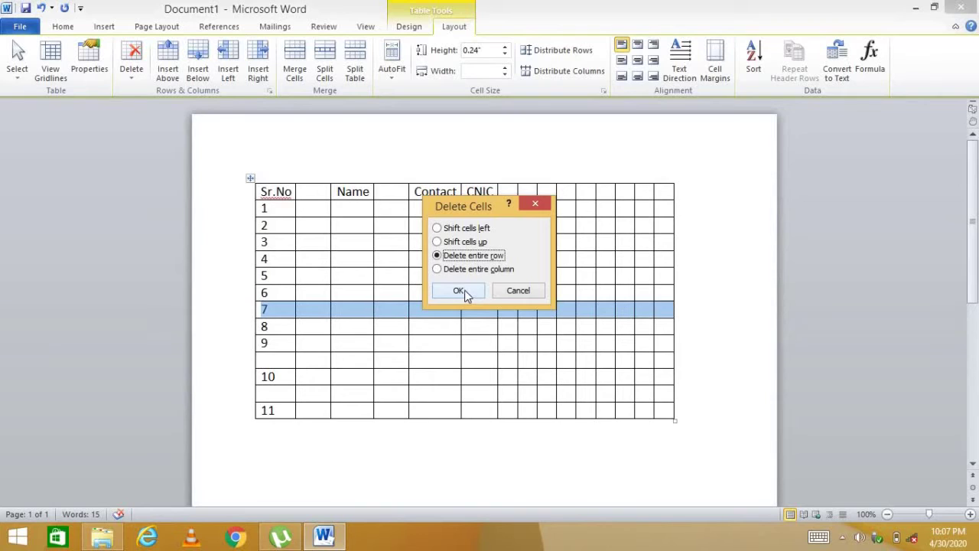
left_click(464, 290)
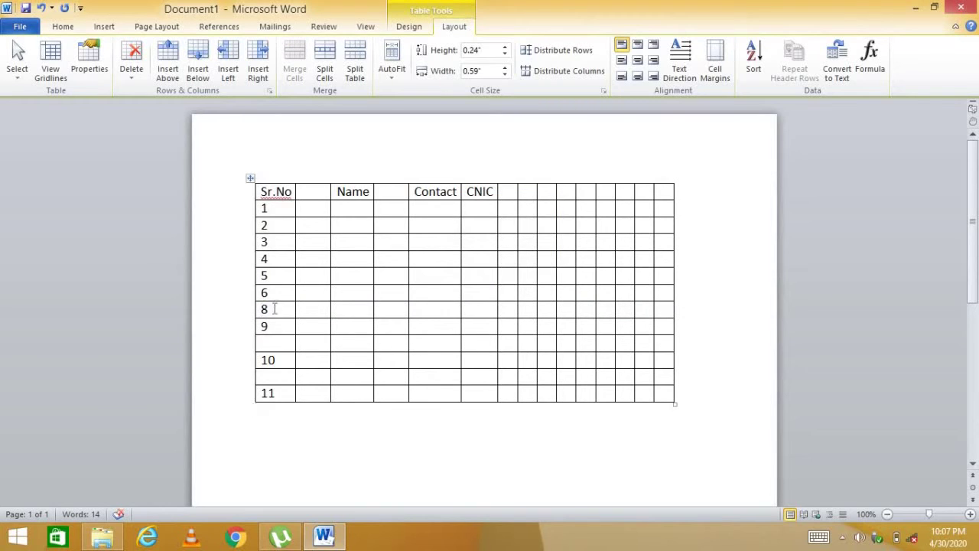
Step: Delete the whole table row numbered 6
left_click_drag(267, 293, 661, 294)
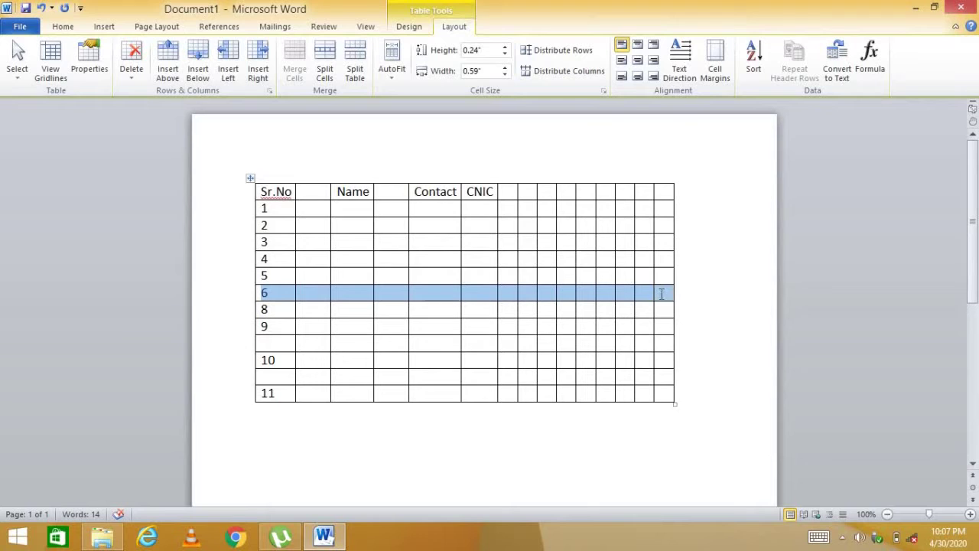
left_click(133, 67)
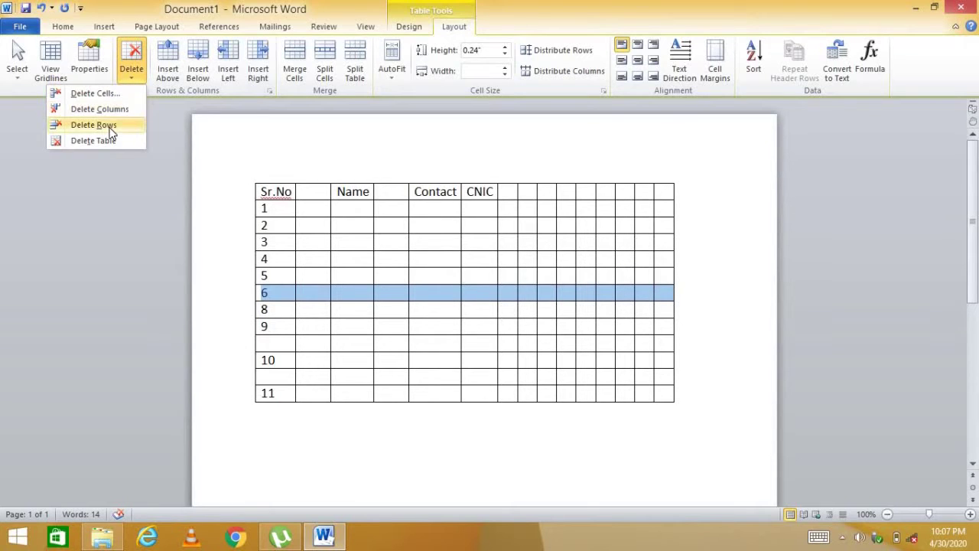
left_click(111, 132)
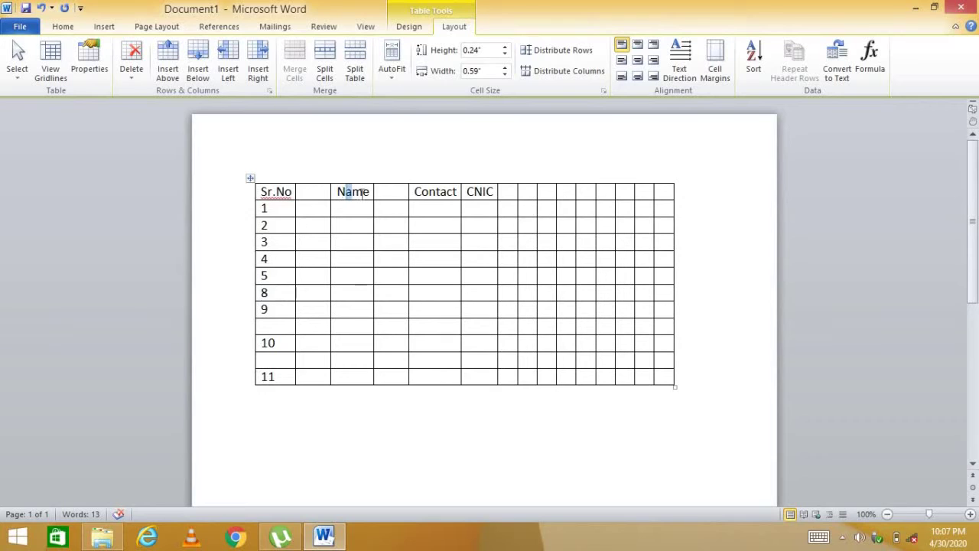
Step: Try deleting only the Name header cell with the remaining cells shifted left, and undo the deletion
double_click(351, 191)
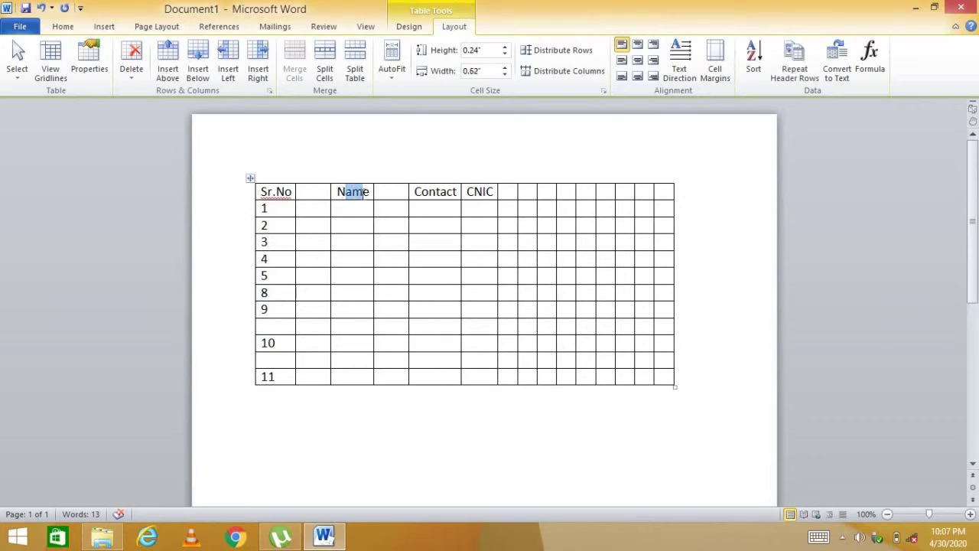
left_click(131, 71)
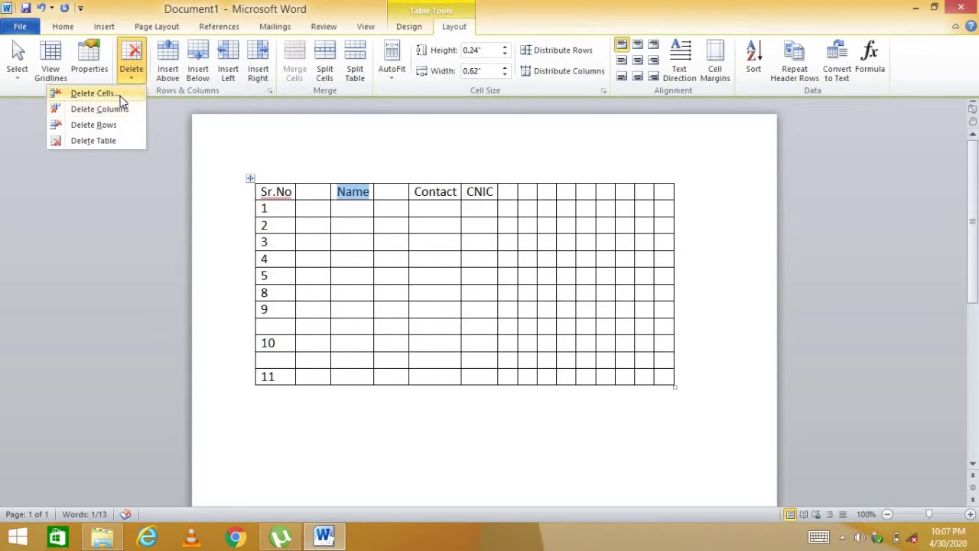
left_click(120, 95)
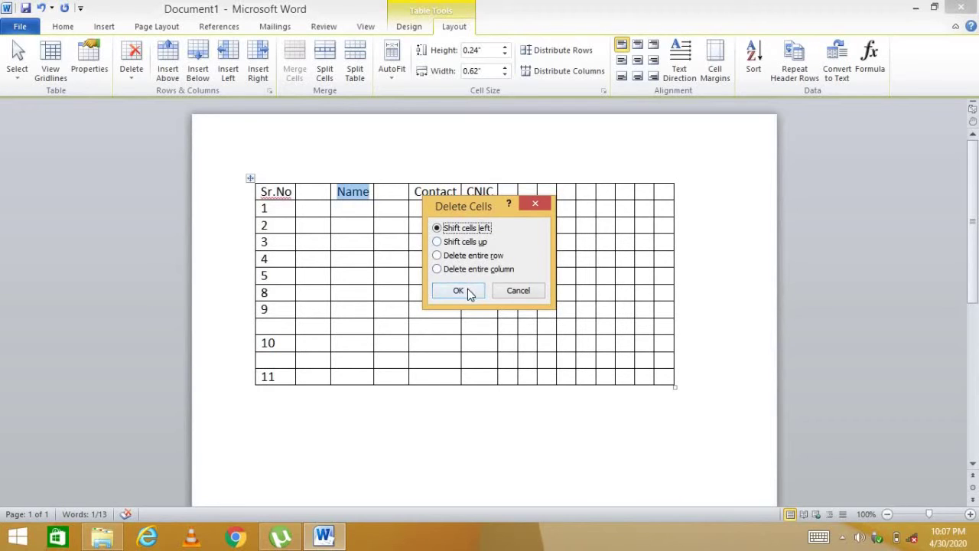
left_click(459, 291)
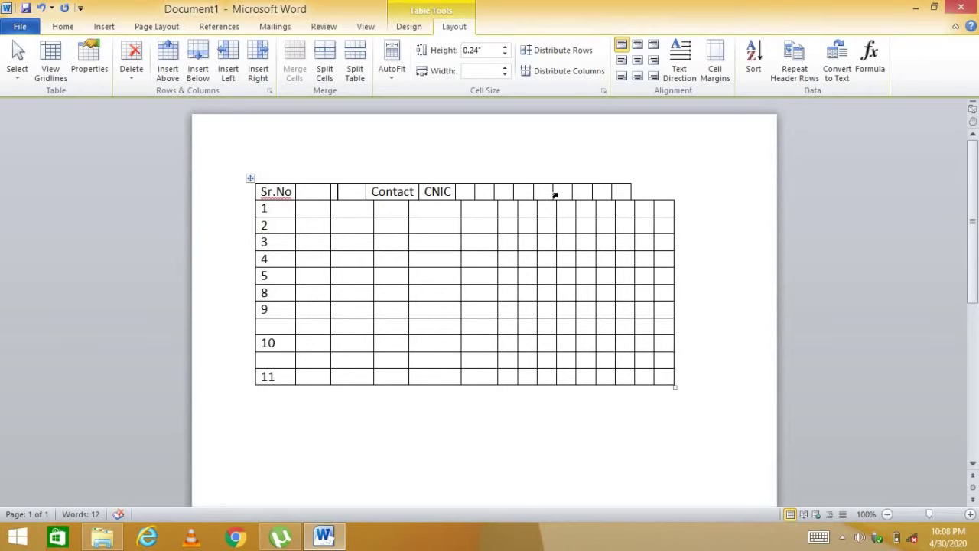
key("ctrl+z")
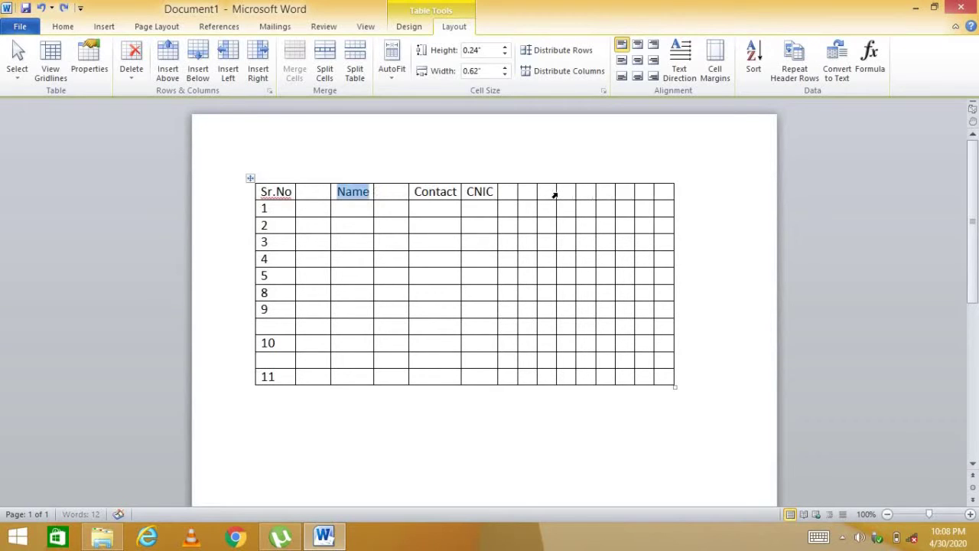
left_click(357, 191)
double_click(357, 191)
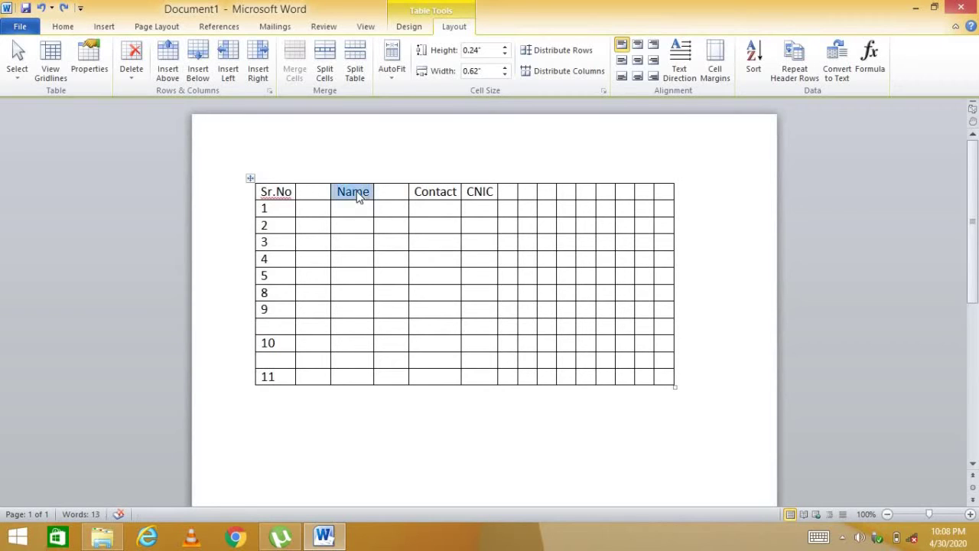
left_click(361, 195)
left_click_drag(362, 193, 352, 193)
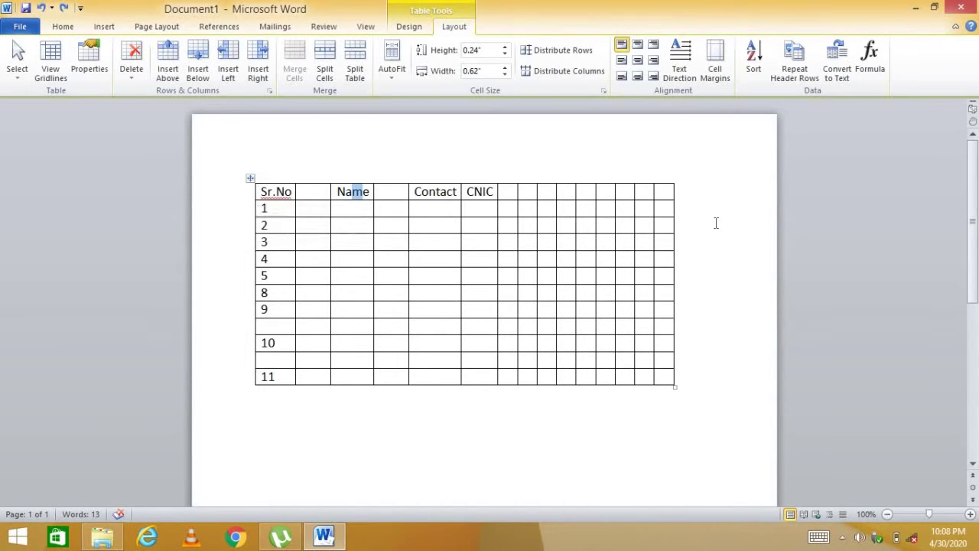
Step: Try deleting the last cell of the header row with the Shift cells left option, and undo it
left_click(663, 192)
left_click(143, 72)
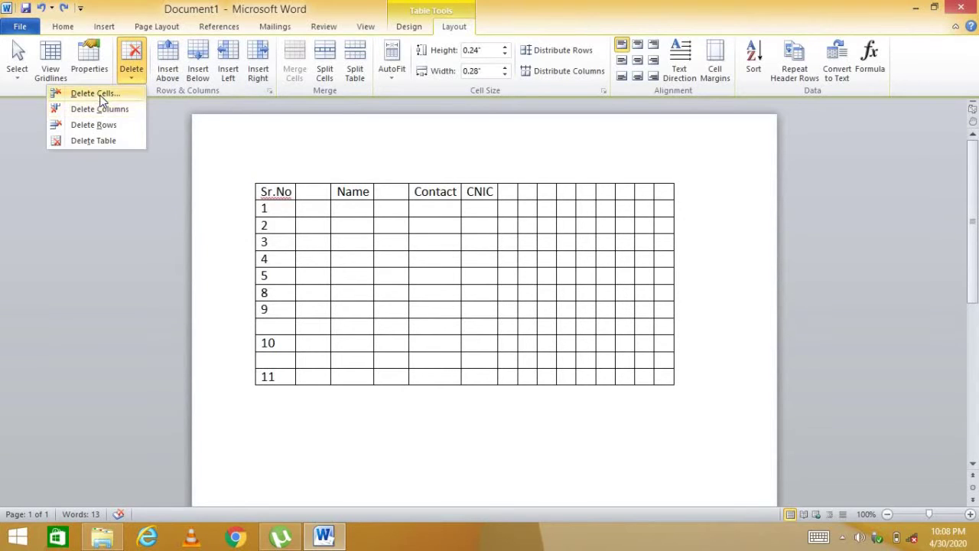
left_click(95, 94)
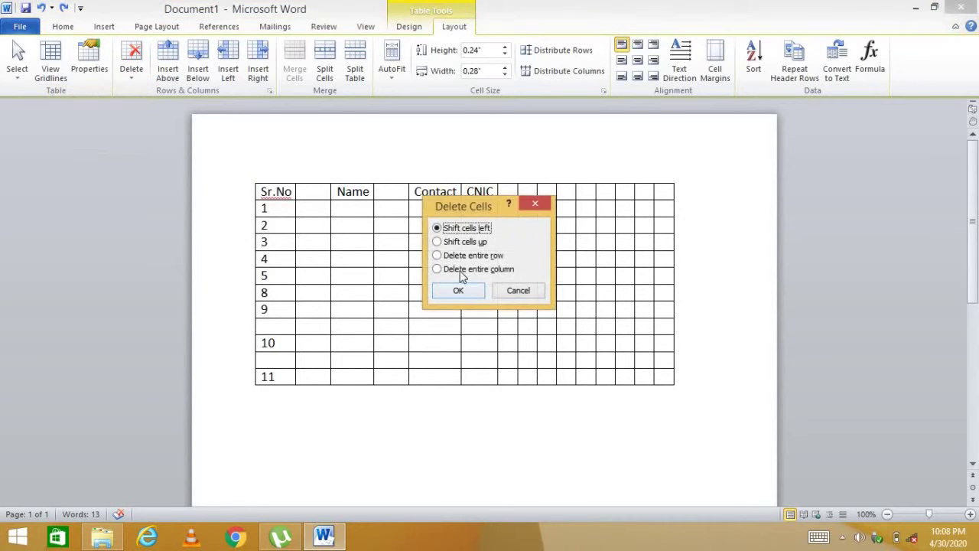
left_click(459, 291)
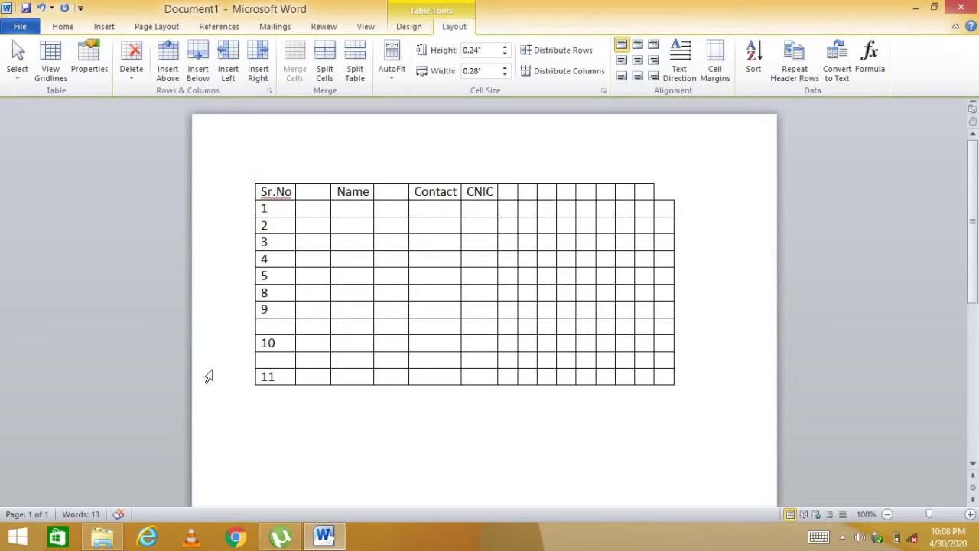
key("ctrl+z")
Step: Enlarge rows 1 and 2 and the blank column beside Sr.No, widening the Name column so its header fits on one line
left_click_drag(273, 217, 273, 227)
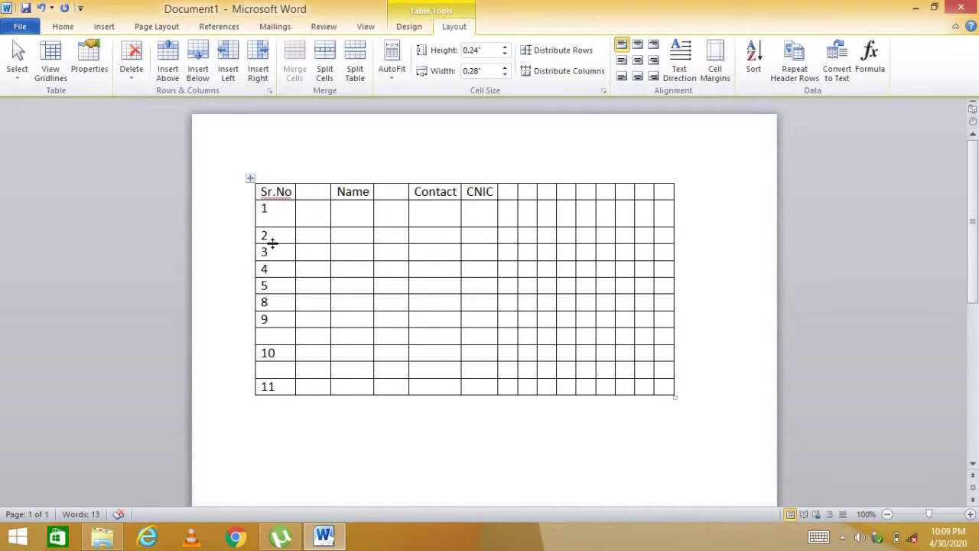
left_click_drag(272, 243, 277, 256)
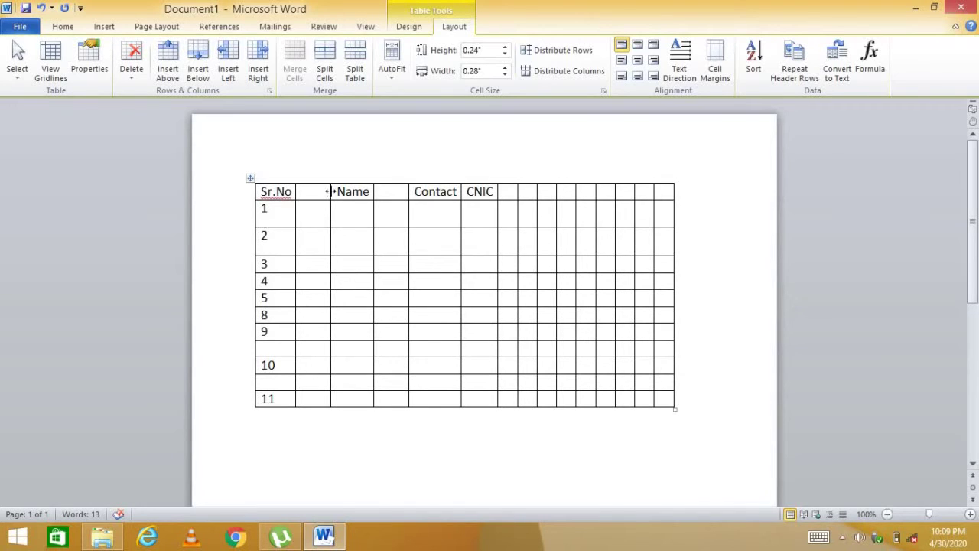
left_click_drag(331, 191, 341, 214)
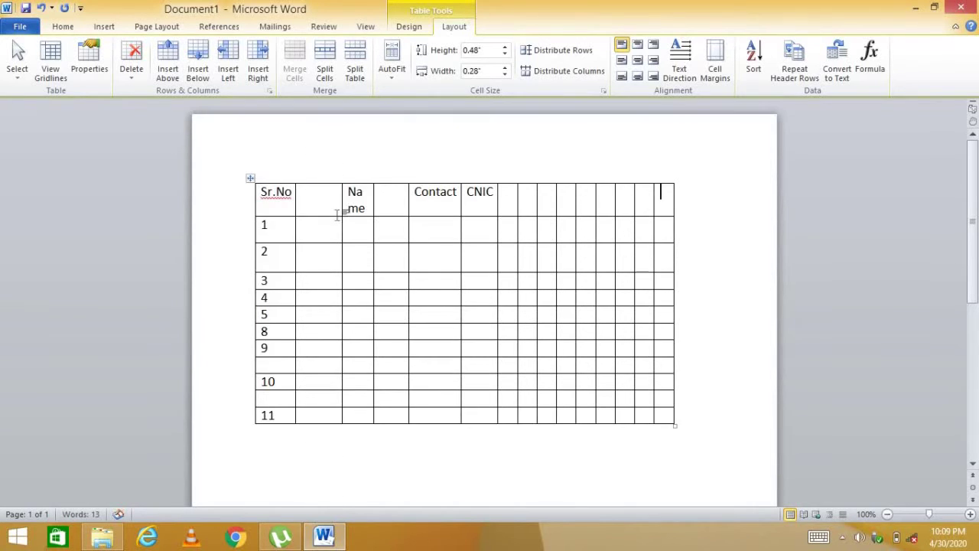
double_click(374, 199)
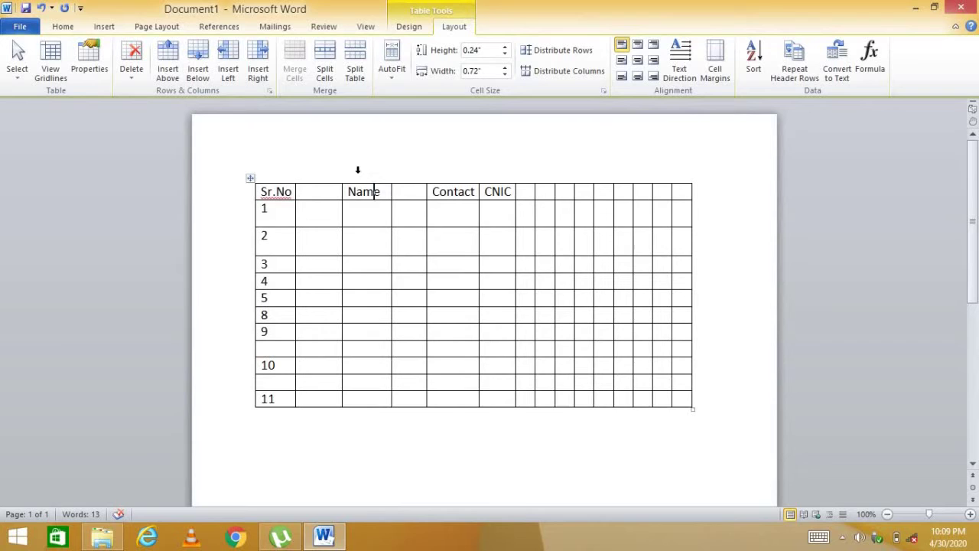
Step: Set the height of all table rows to 0.4" using the whole Name column as the selection
left_click(355, 182)
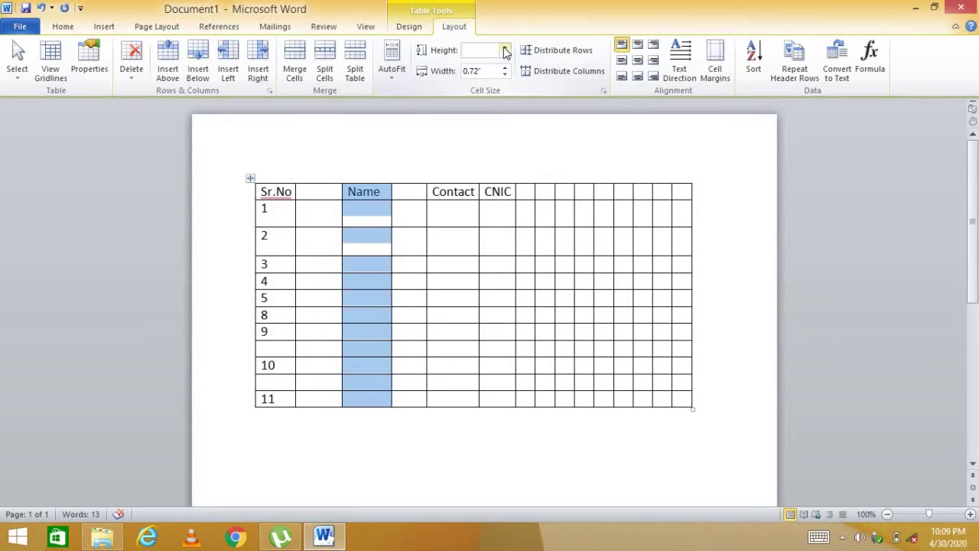
left_click(504, 48)
left_click(504, 48)
left_click(504, 48)
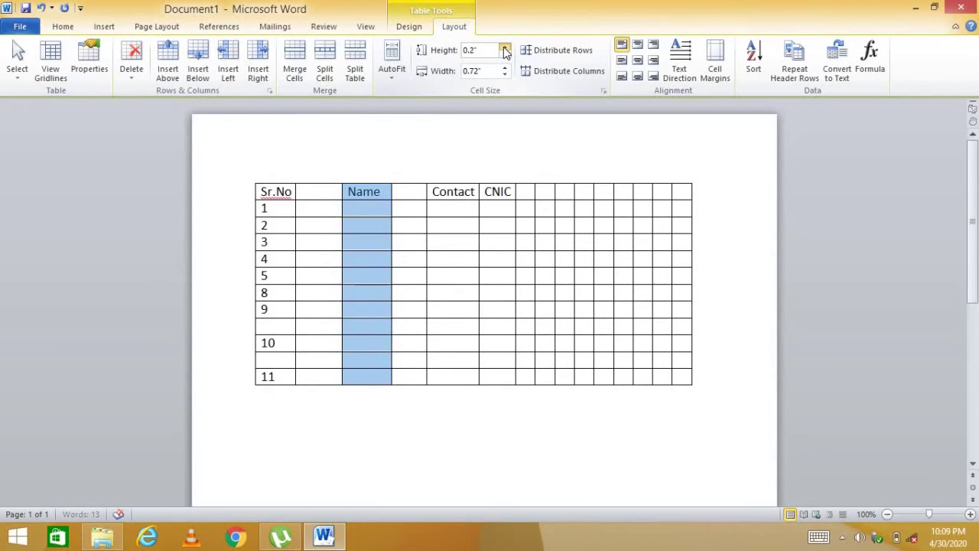
left_click(504, 47)
left_click(504, 48)
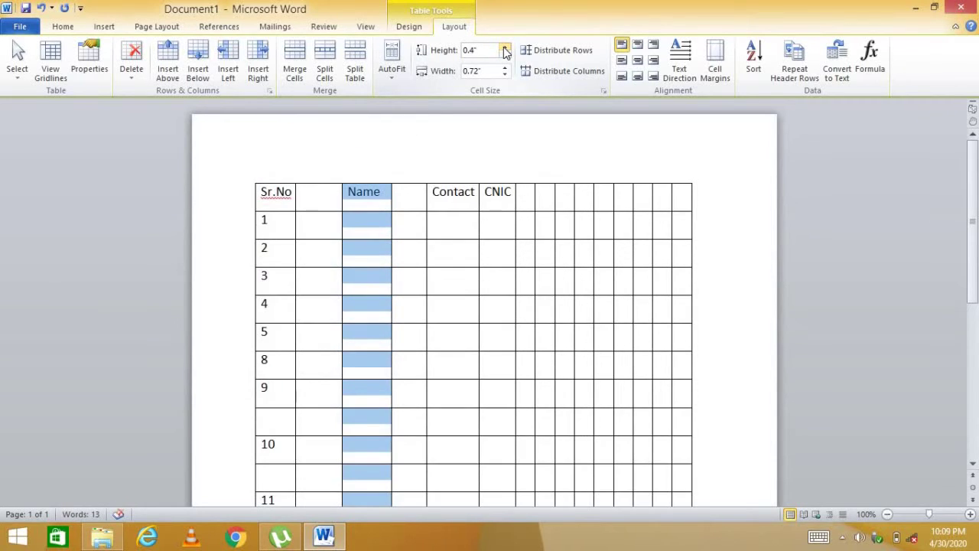
scroll(444, 240, "down", 3)
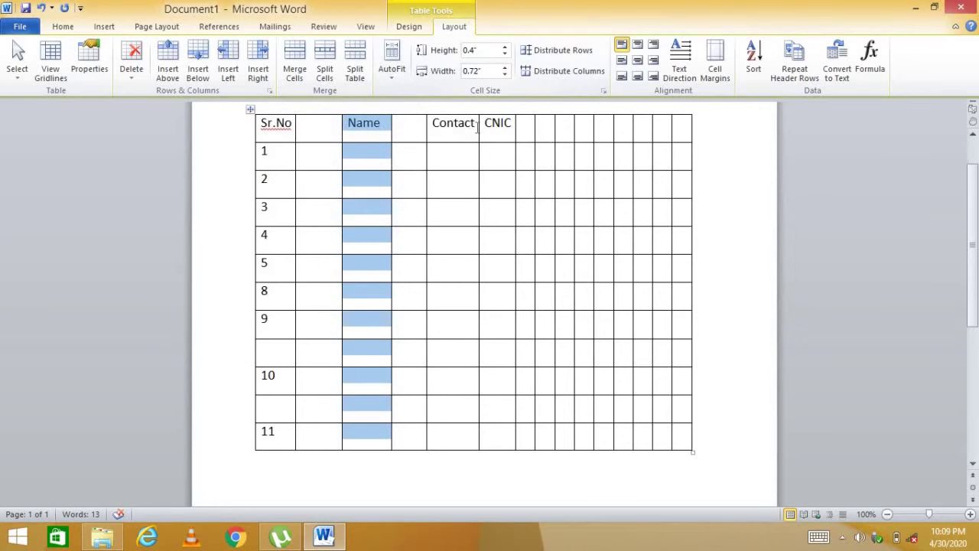
Step: Widen the Name column to 1" and reduce its width to 0.7"
left_click(505, 68)
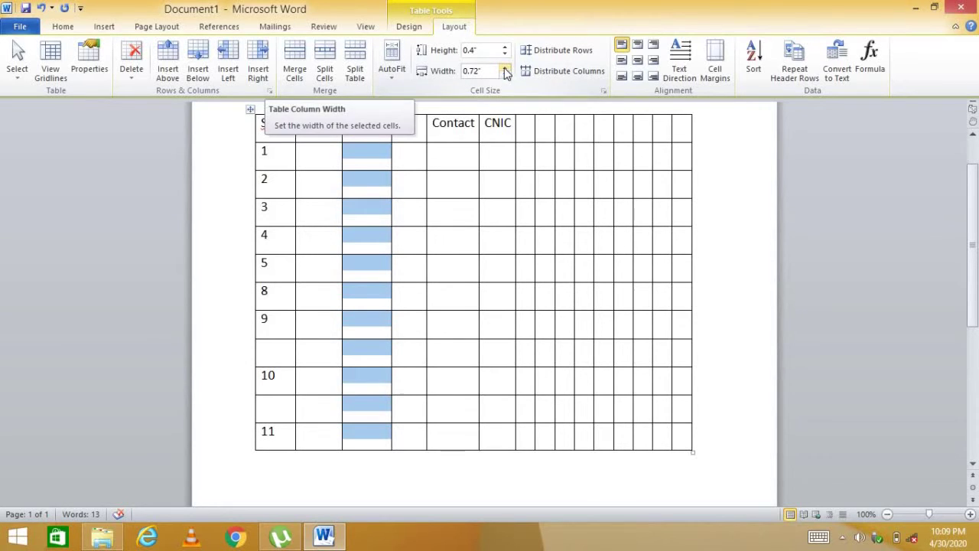
left_click(505, 68)
left_click(505, 67)
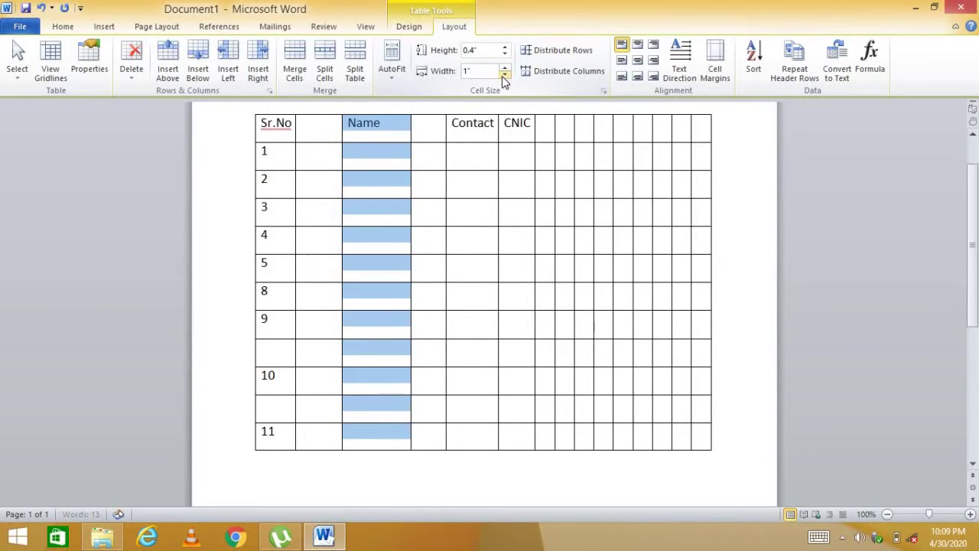
left_click(504, 76)
left_click(504, 76)
left_click(504, 76)
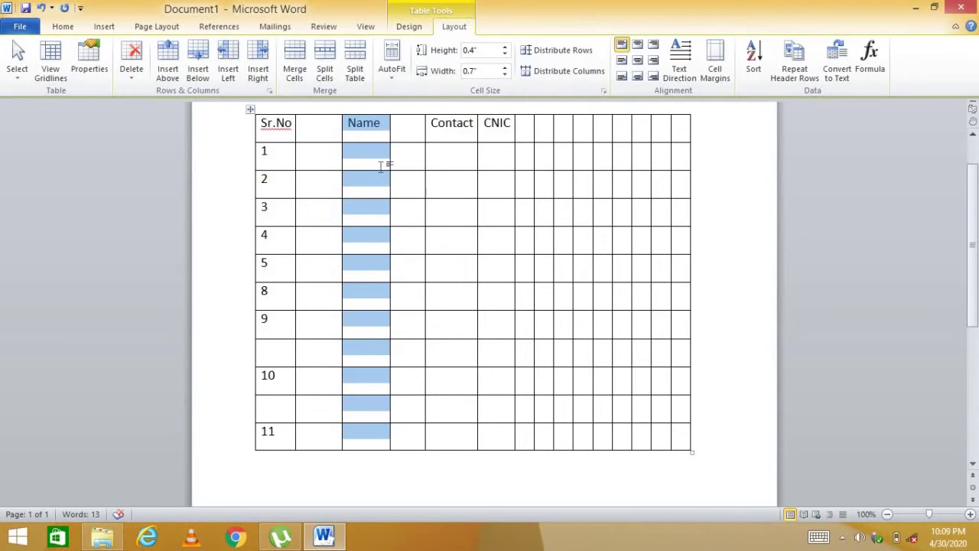
left_click(380, 166)
Step: Set the width of every cell in the row numbered 9 to 0.5"
left_click_drag(389, 337, 677, 337)
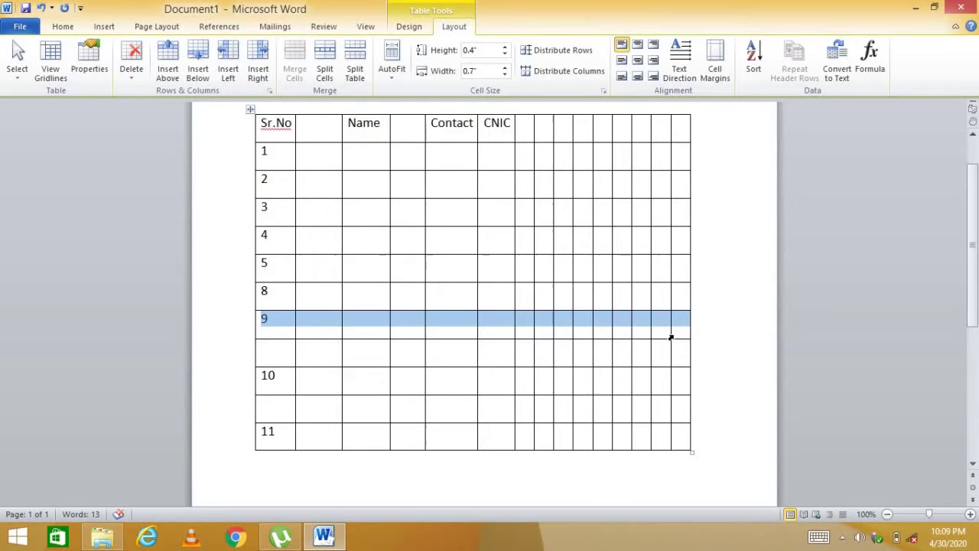
left_click(506, 74)
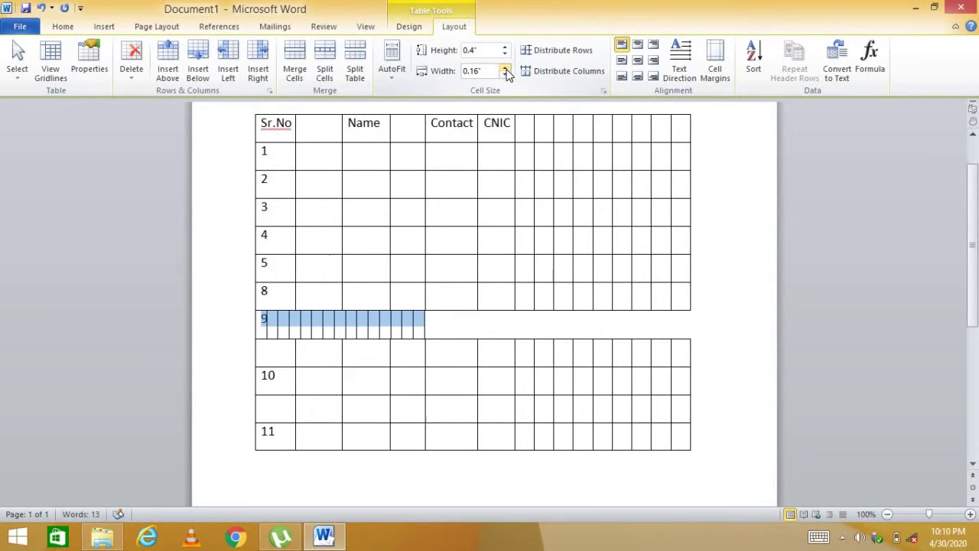
left_click(506, 68)
left_click(506, 68)
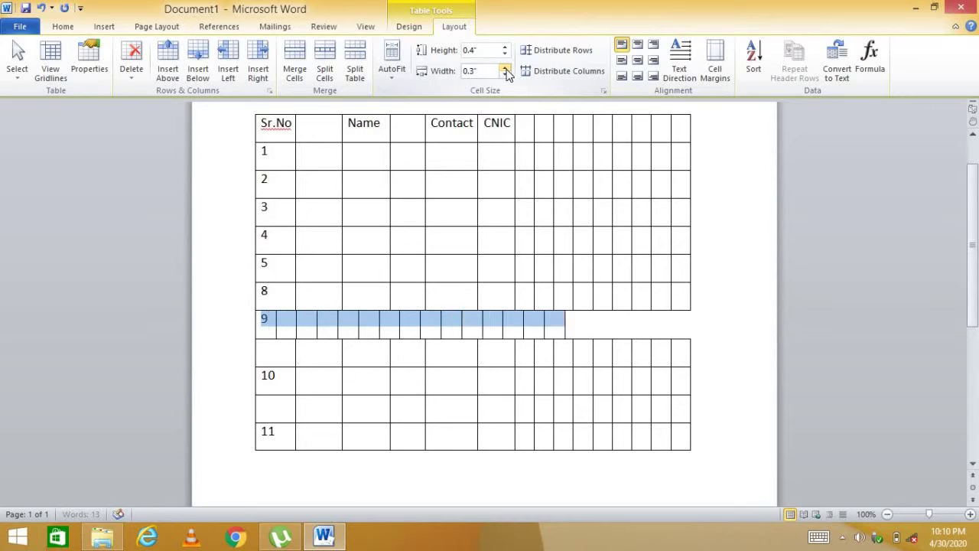
left_click(506, 68)
left_click(506, 68)
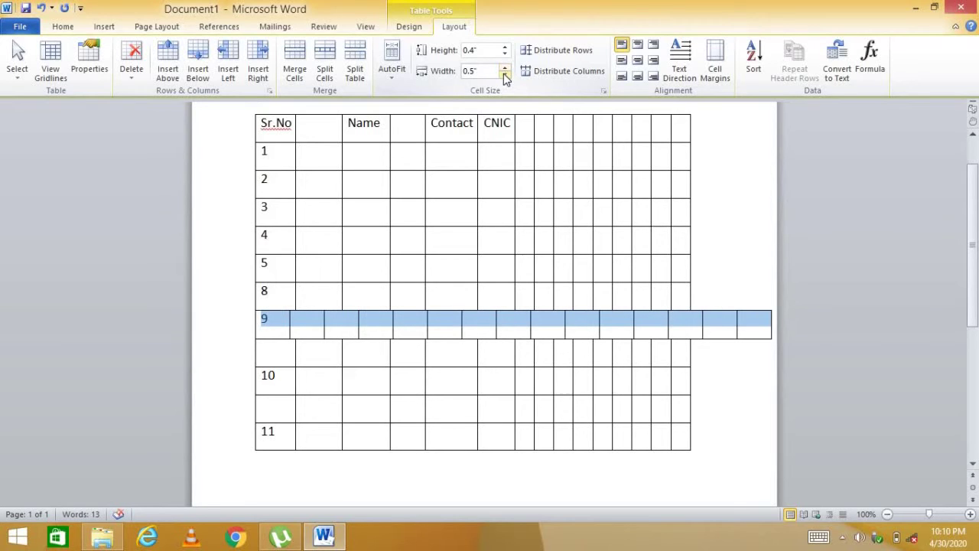
left_click(505, 76)
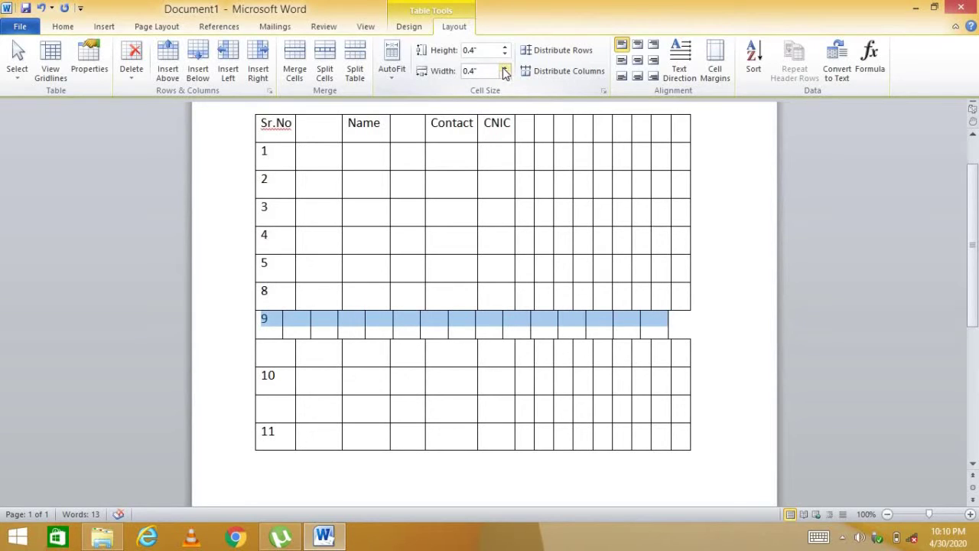
left_click(505, 67)
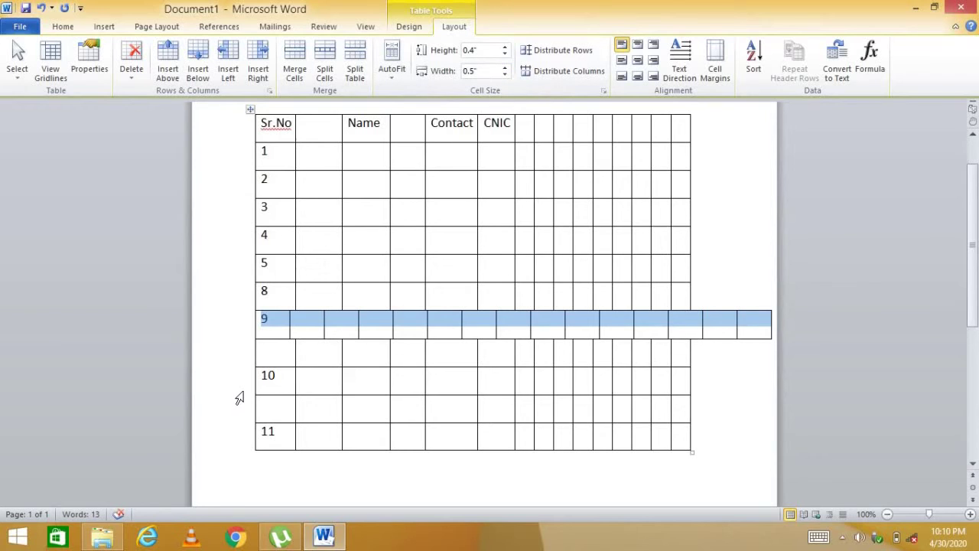
Step: Reduce the cell width in the row numbered 9 to 0.4" and undo that row's width changes
key("Down")
key("Down")
key("Down")
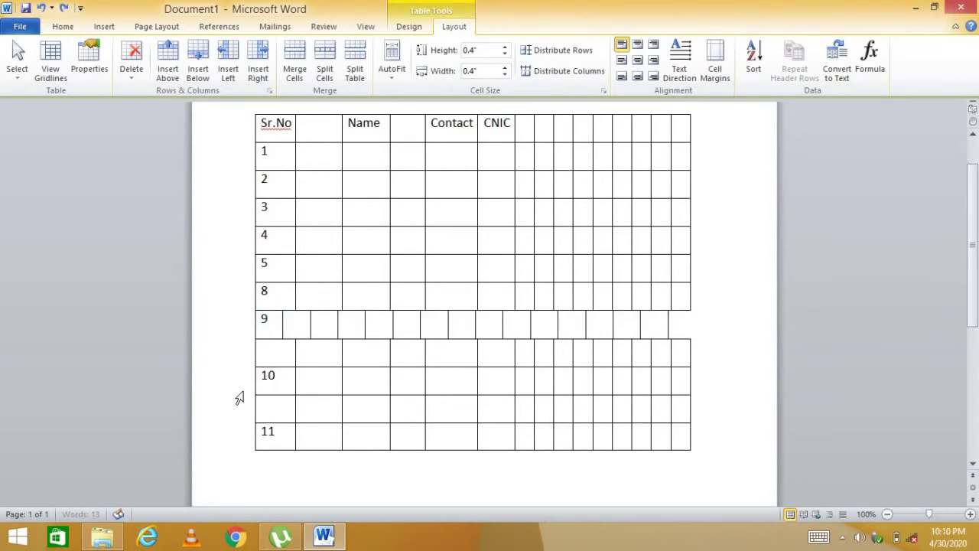
key("ctrl+z")
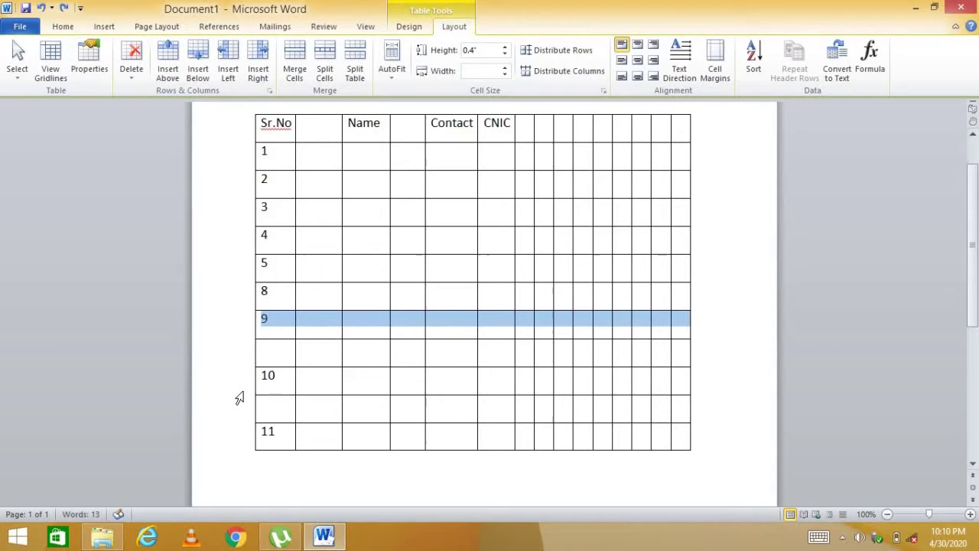
left_click(349, 327)
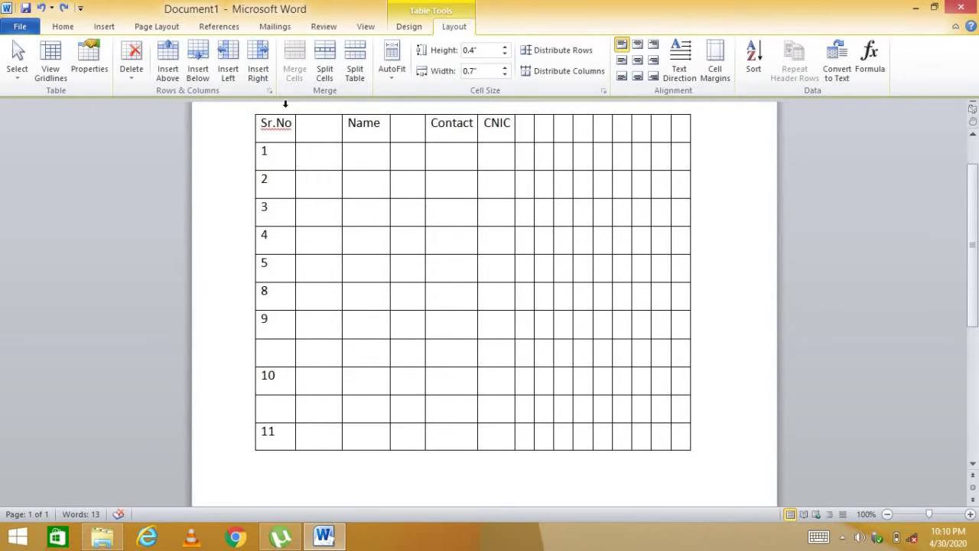
Step: Try applying All Borders to the whole table
left_click(251, 111)
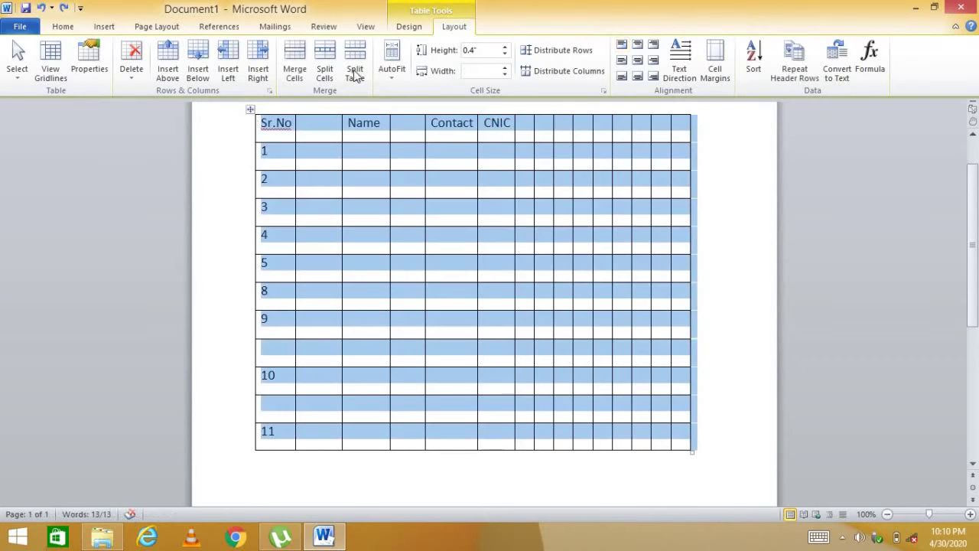
left_click(403, 27)
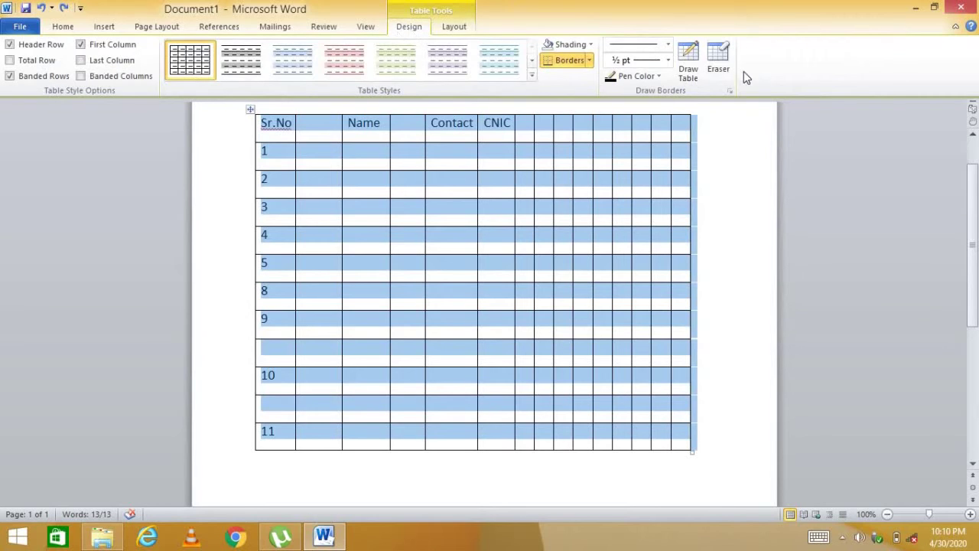
left_click(589, 60)
left_click(506, 159)
left_click(559, 124)
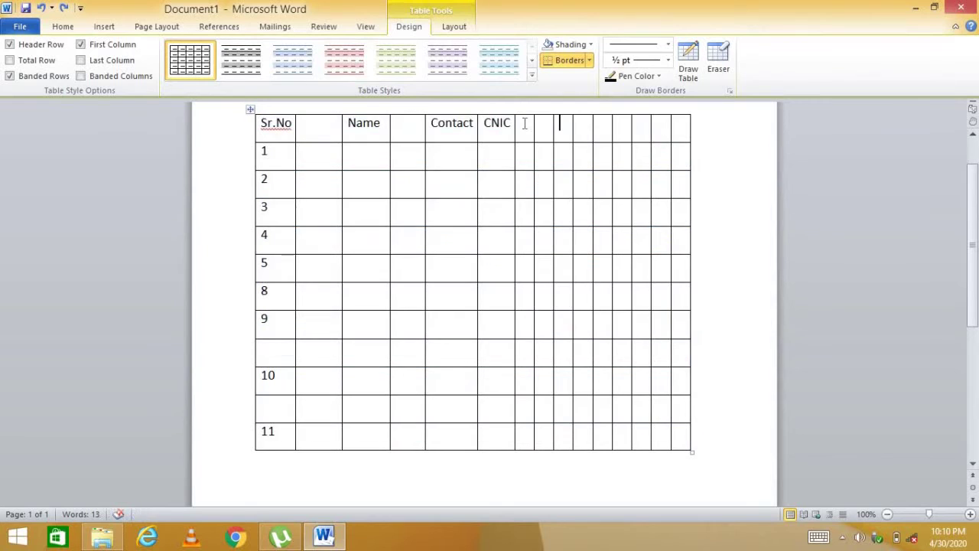
Step: Delete the nine blank columns after the CNIC column
left_click_drag(521, 111, 676, 131)
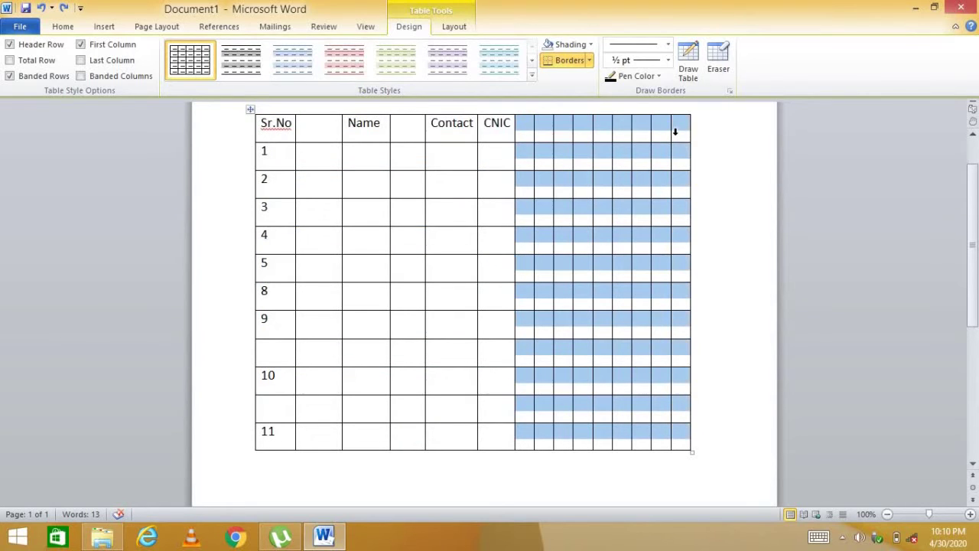
left_click(463, 31)
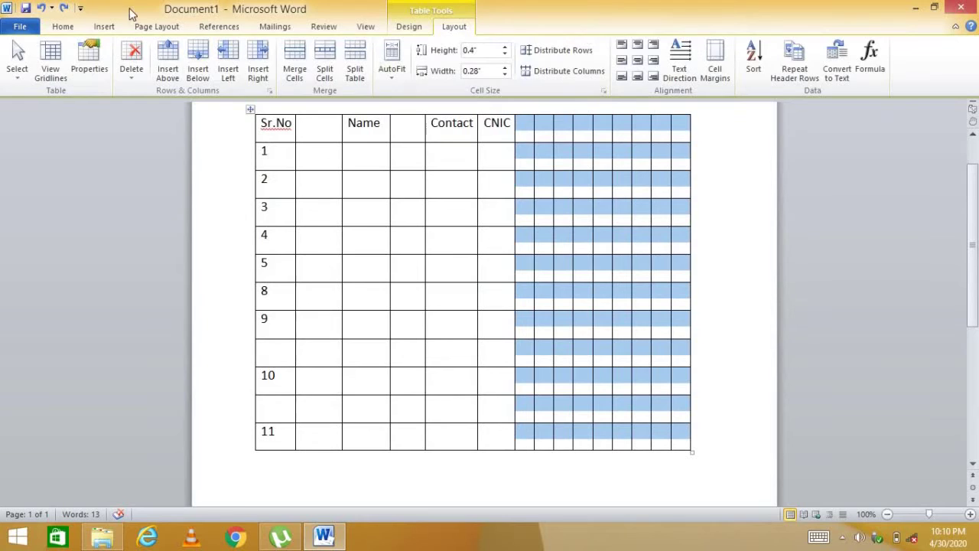
left_click(132, 69)
left_click(108, 106)
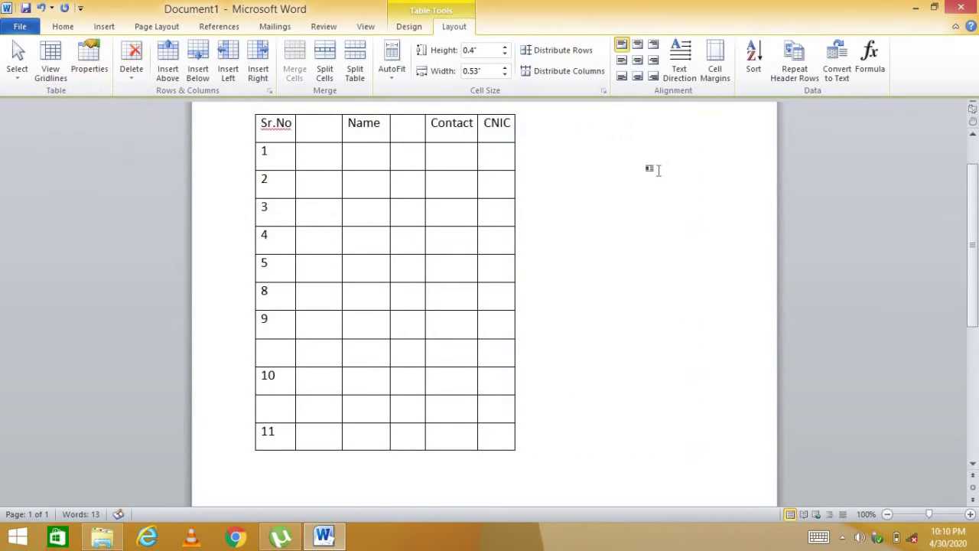
left_click(607, 179)
Step: Delete the rows from number 9 through number 11, including the blank rows between them
scroll(589, 229, "up", 1)
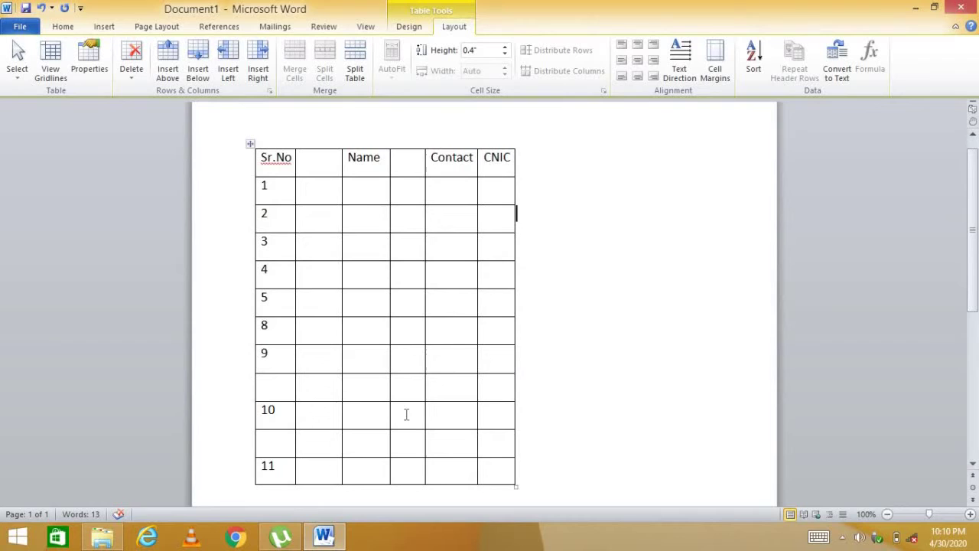
left_click_drag(288, 365, 496, 266)
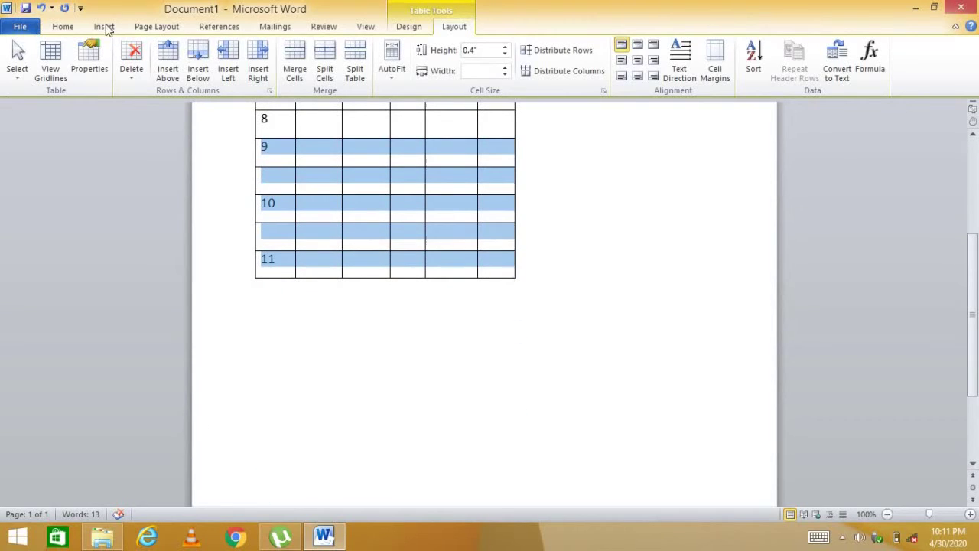
left_click(128, 75)
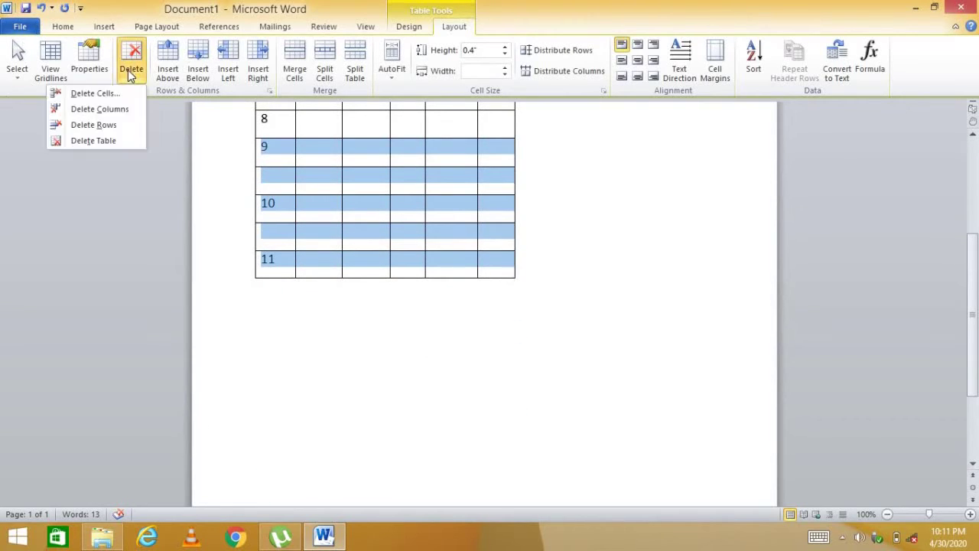
left_click(96, 127)
Step: Change the serial number in the last table row to 6
scroll(658, 470, "up", 5)
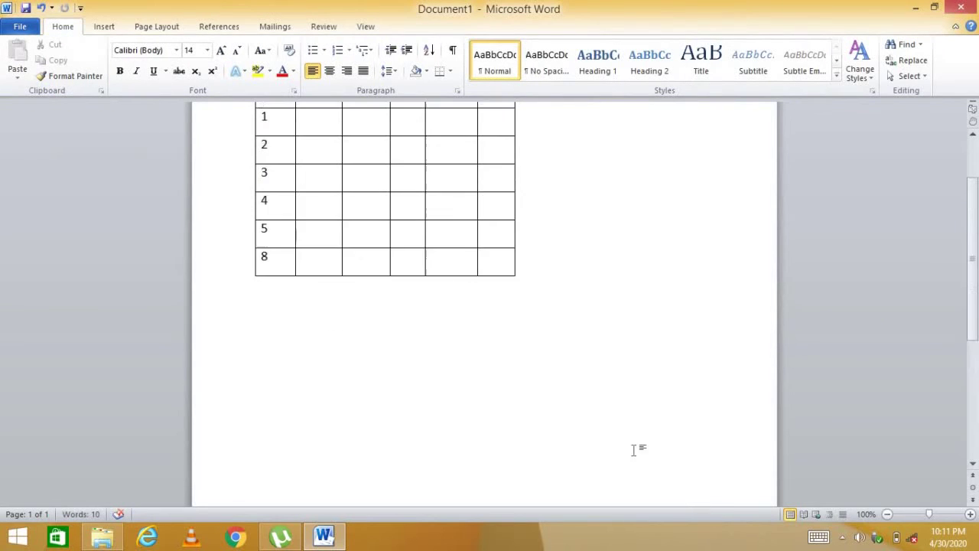
left_click(277, 333)
key("BackSpace")
type("7")
key("BackSpace")
type("6")
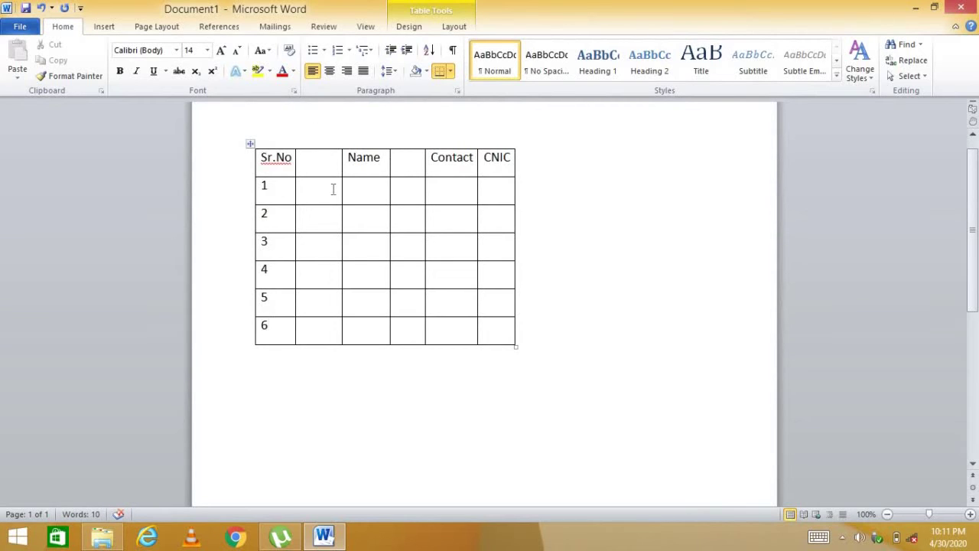
Step: Delete the blank columns on either side of the Name column
left_click(320, 143)
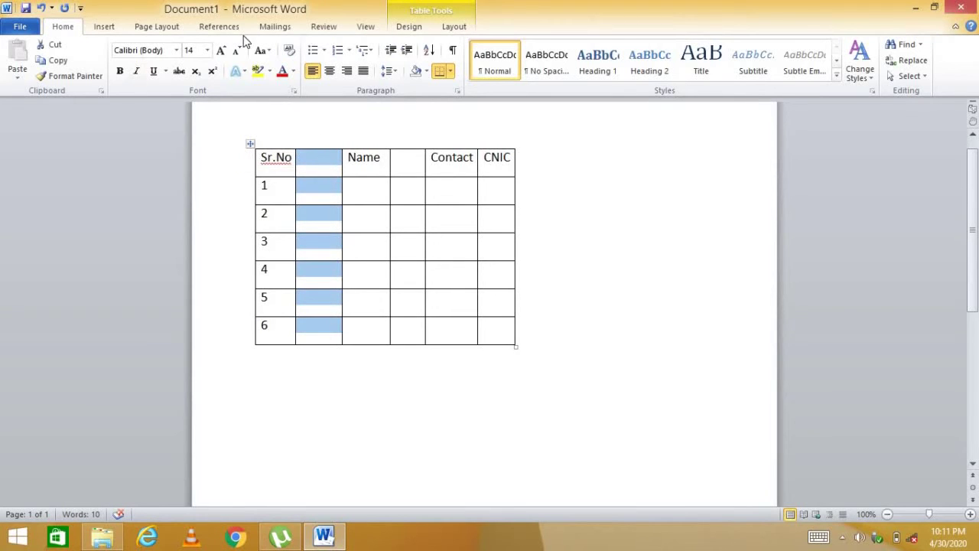
left_click(453, 26)
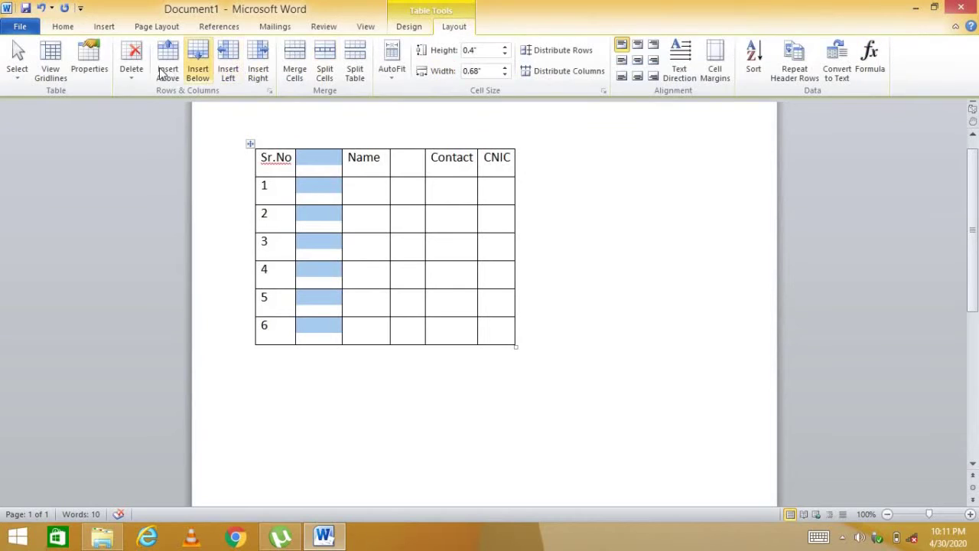
left_click(138, 71)
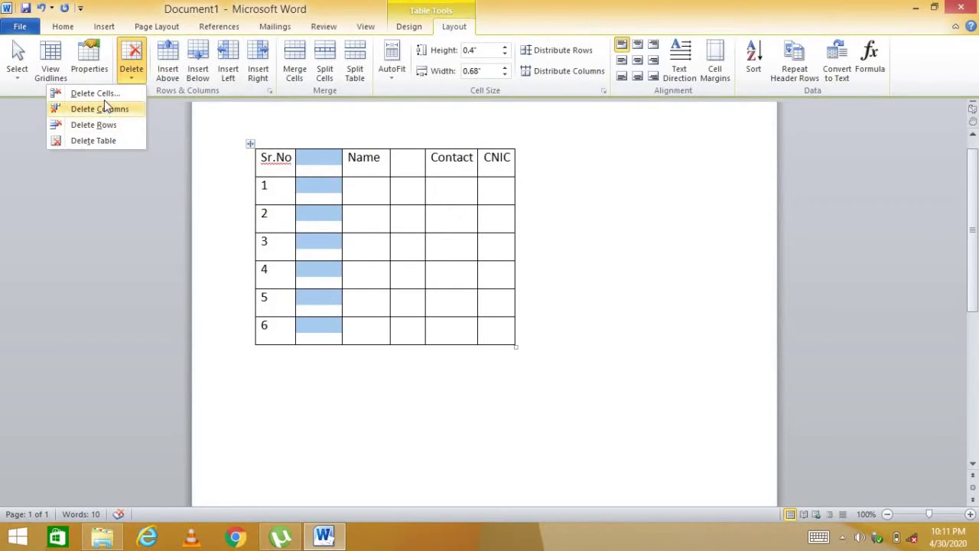
left_click(107, 111)
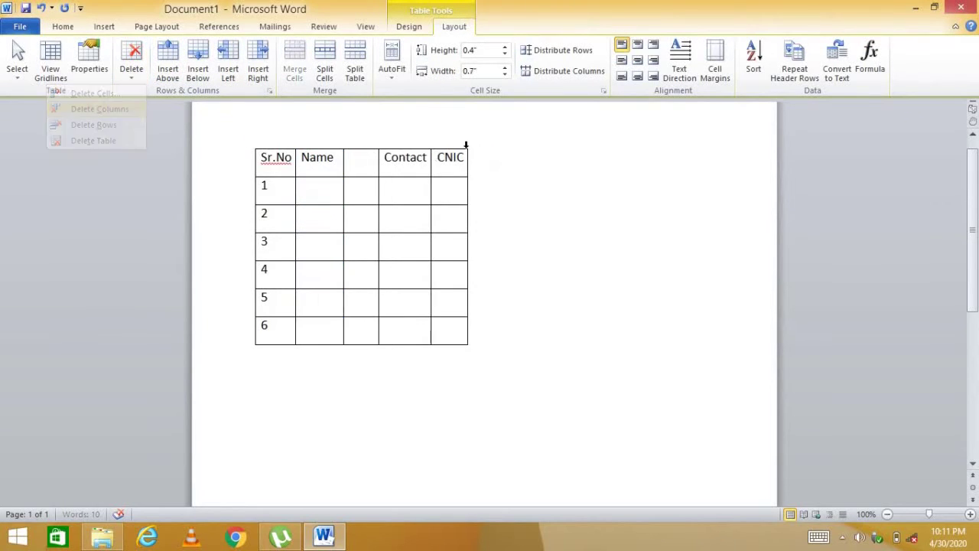
left_click(354, 144)
right_click(357, 163)
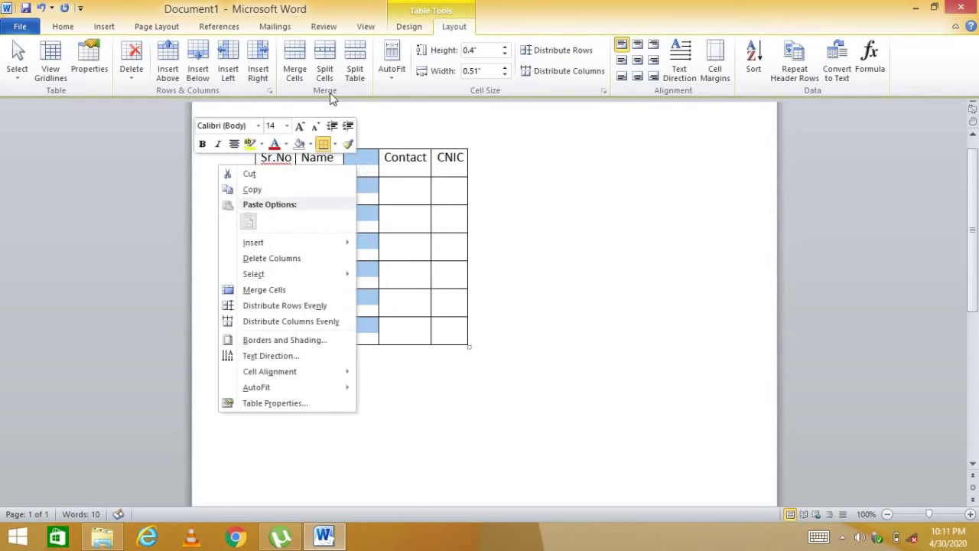
left_click(315, 259)
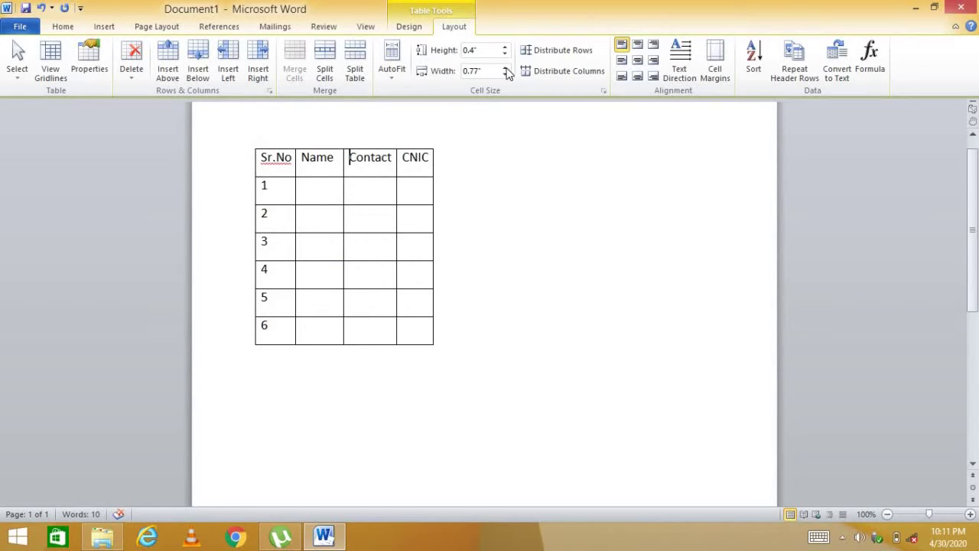
Step: Remove all borders from the whole table with No Border
left_click(405, 28)
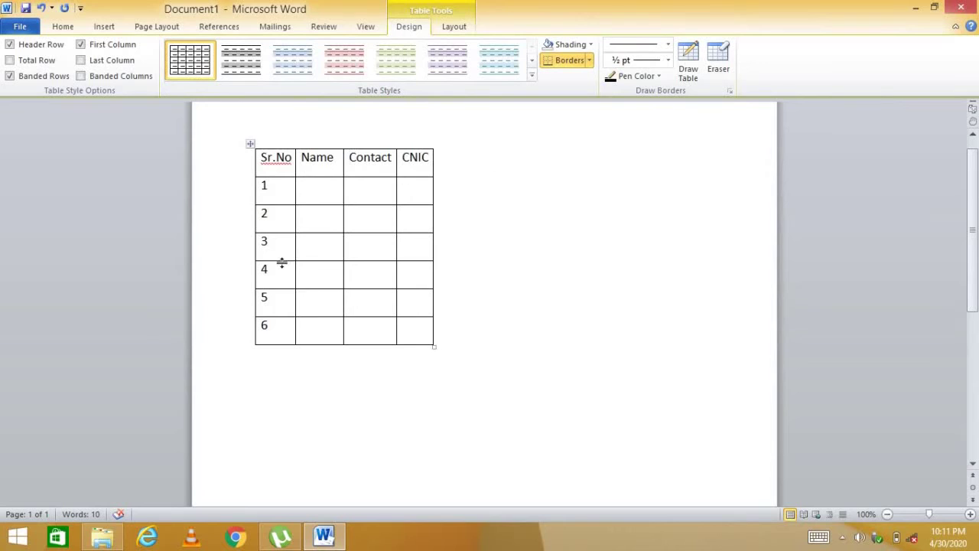
left_click(250, 144)
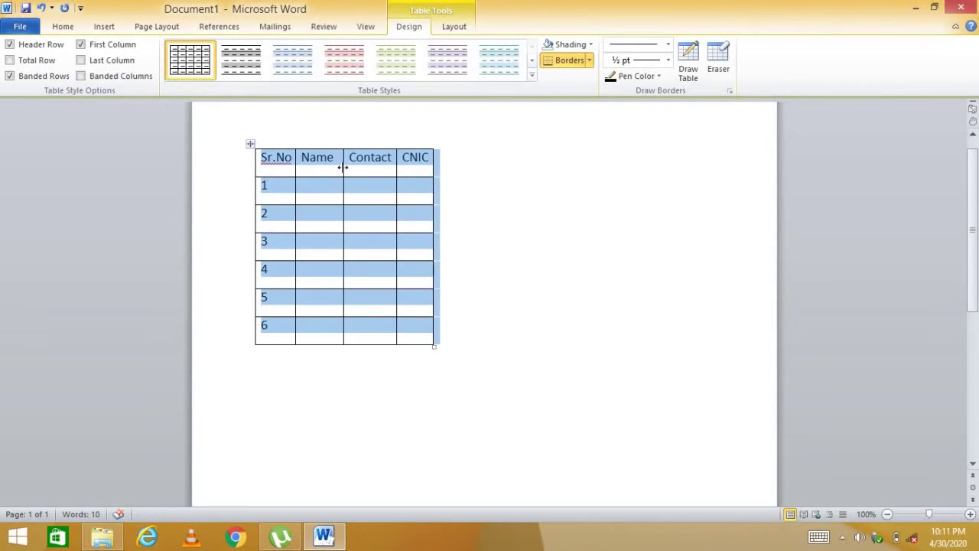
left_click(590, 62)
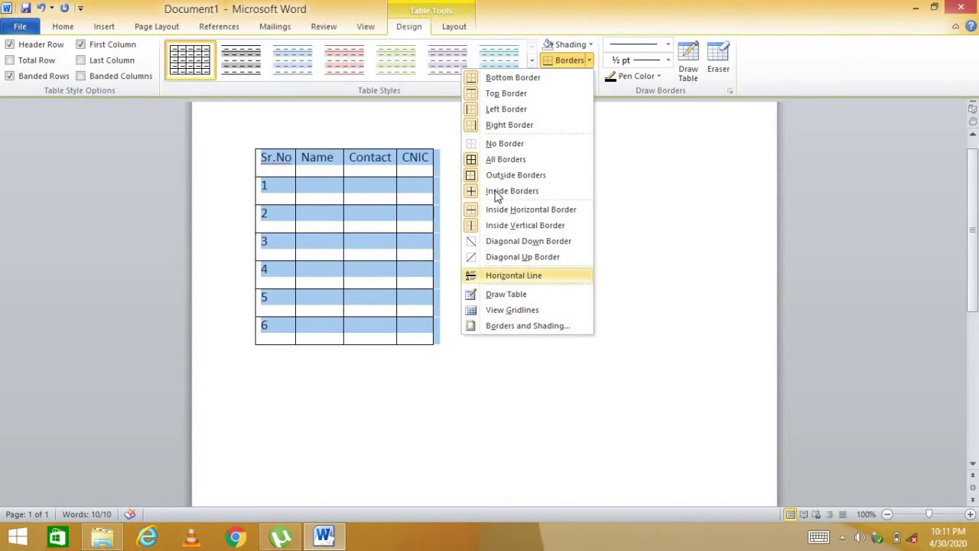
left_click(492, 145)
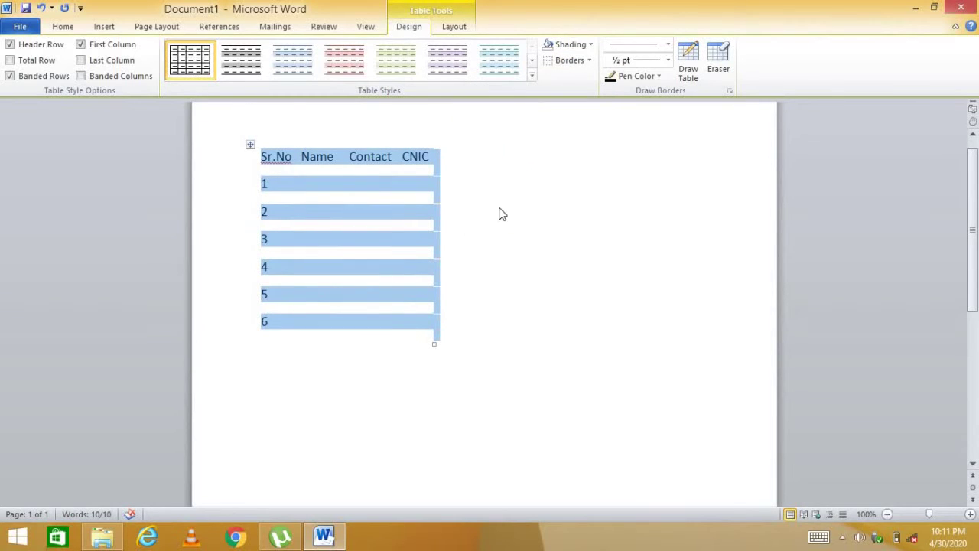
Step: Add a bottom border and a top border to the whole table, and apply All Borders to it
left_click(582, 62)
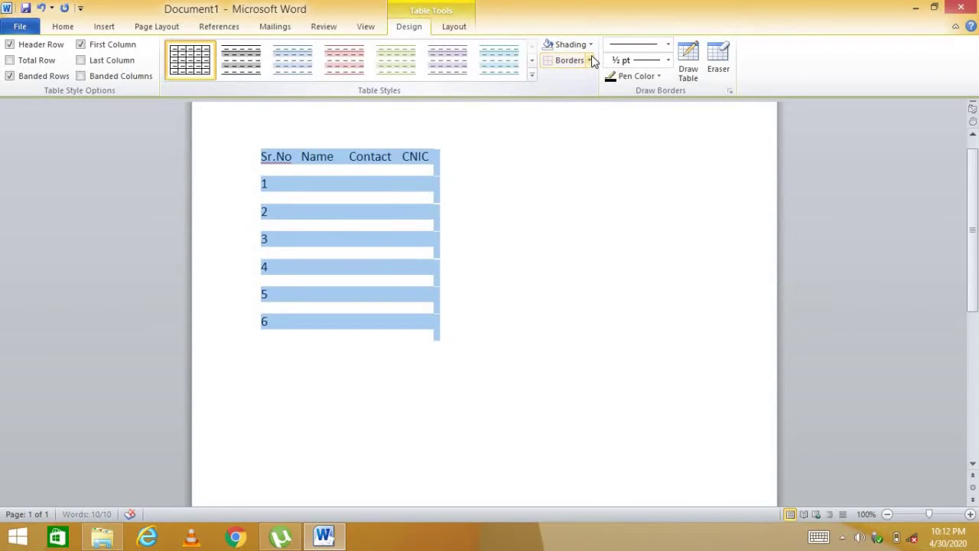
left_click(592, 58)
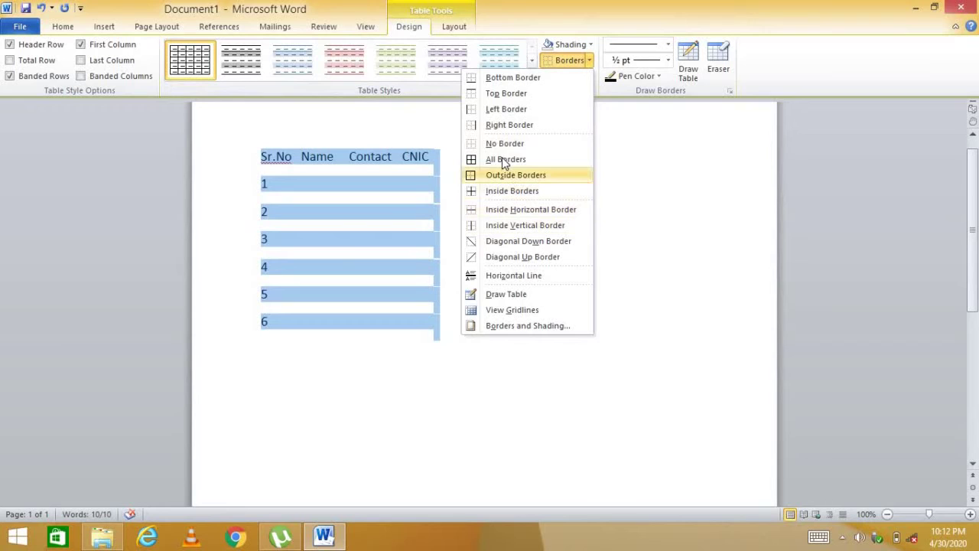
left_click(488, 78)
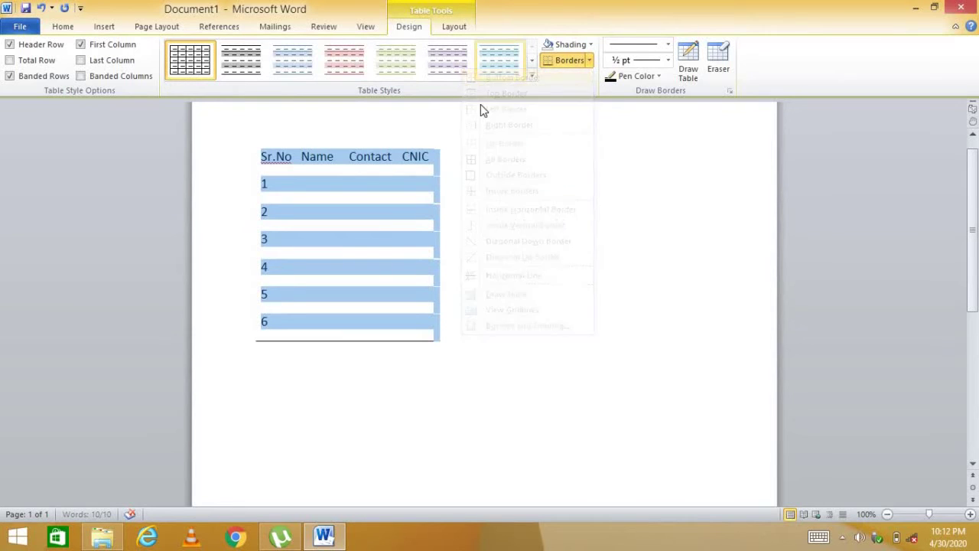
left_click(592, 61)
left_click(547, 94)
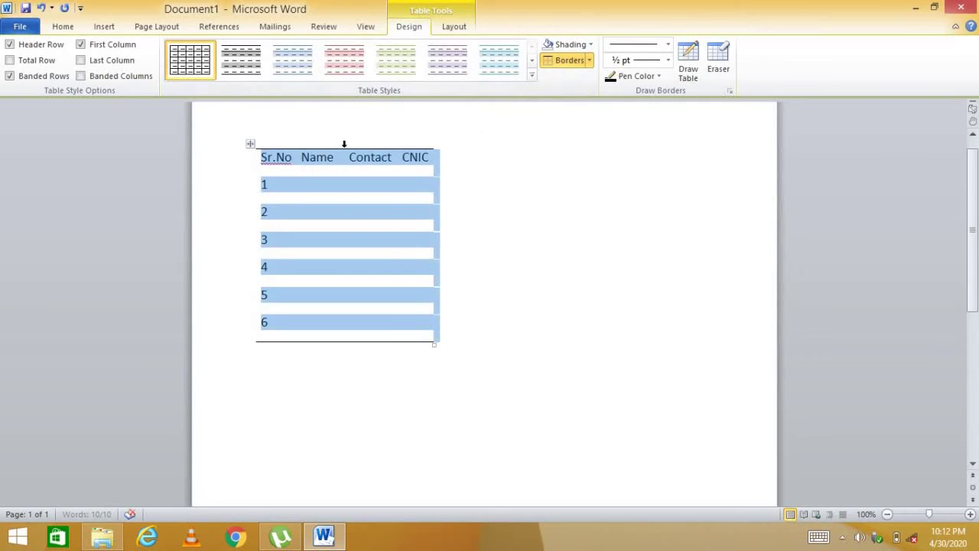
left_click(590, 62)
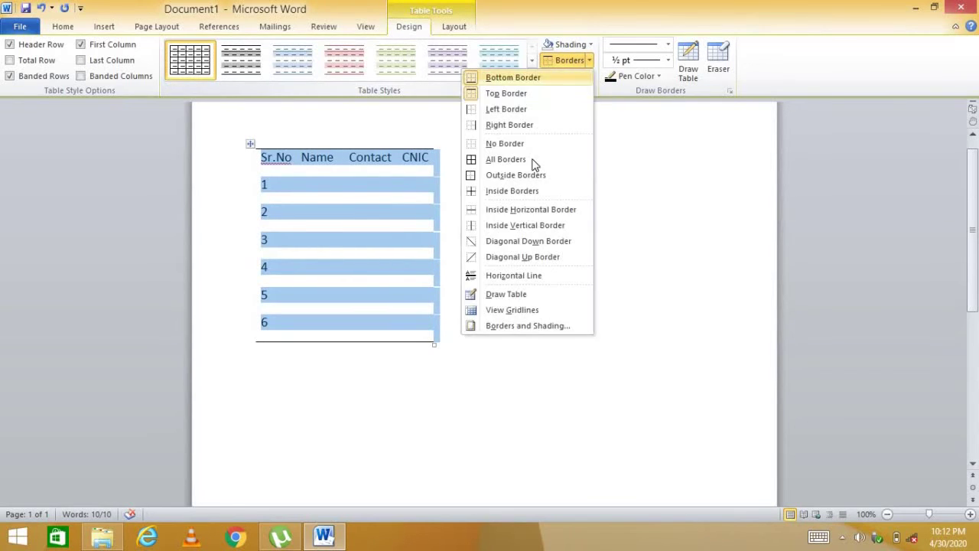
left_click(533, 166)
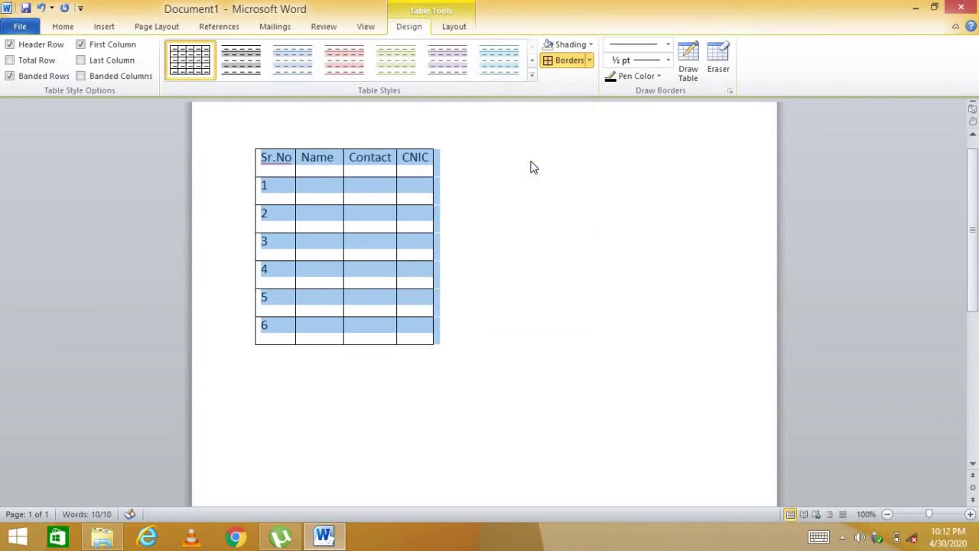
Step: Choose a Custom border with a dash-dot line style and 3 pt width for the whole table
left_click(594, 60)
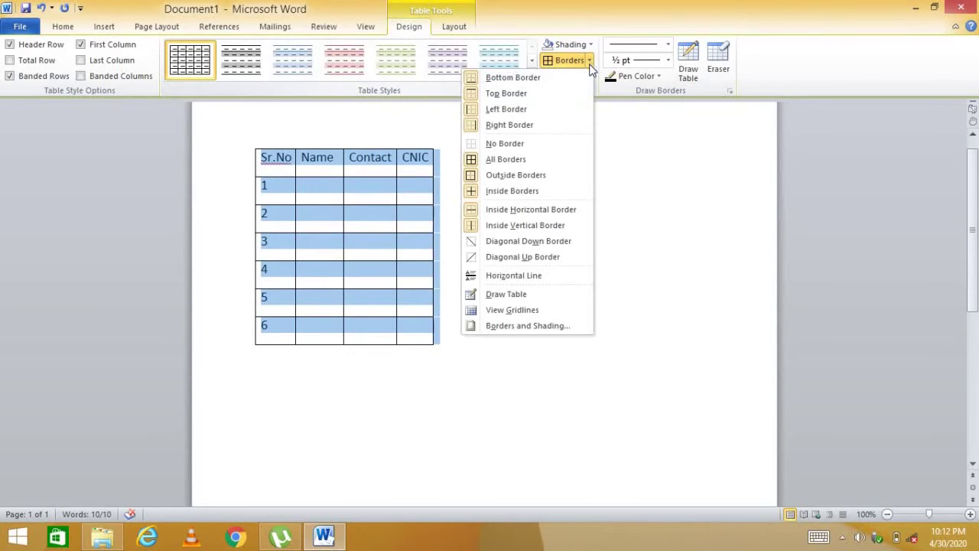
left_click(523, 326)
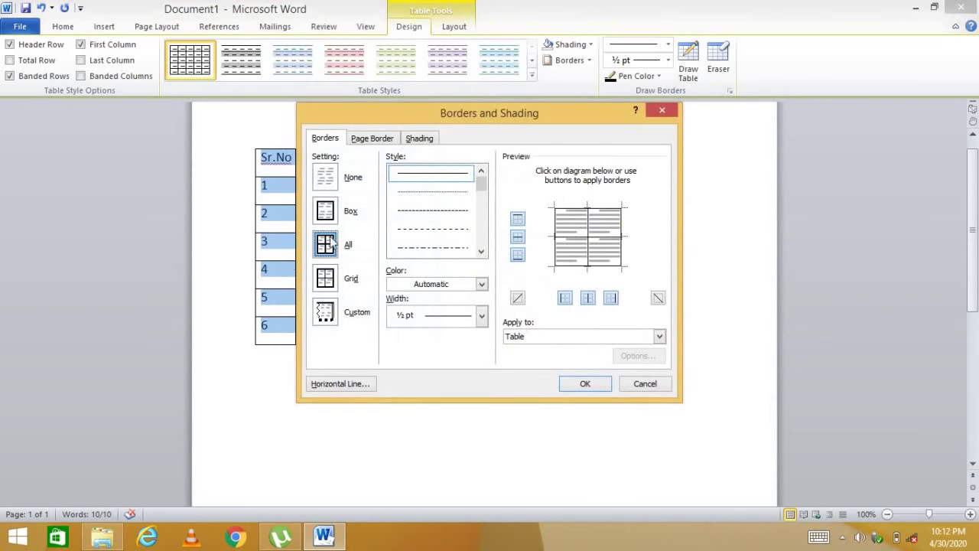
left_click(334, 218)
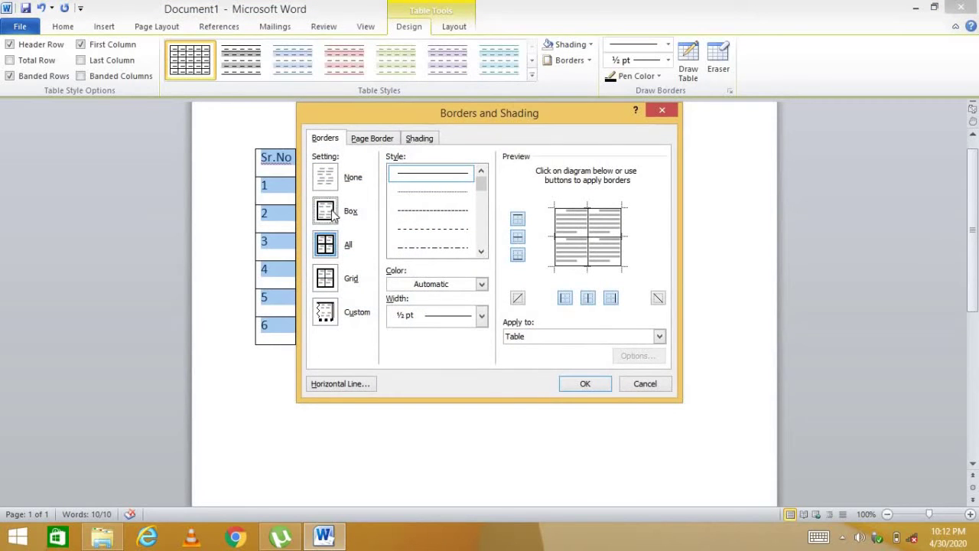
left_click(337, 312)
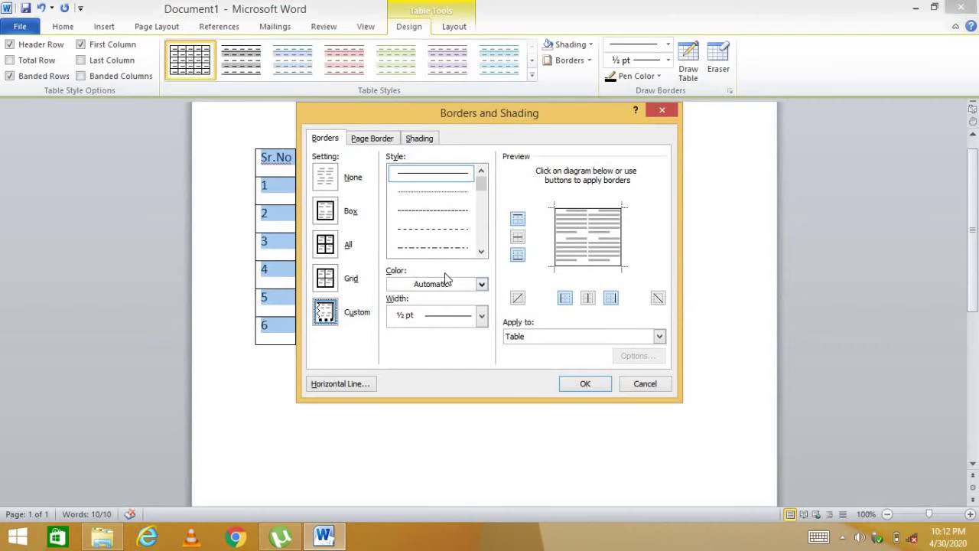
left_click(481, 252)
left_click(458, 247)
left_click(439, 228)
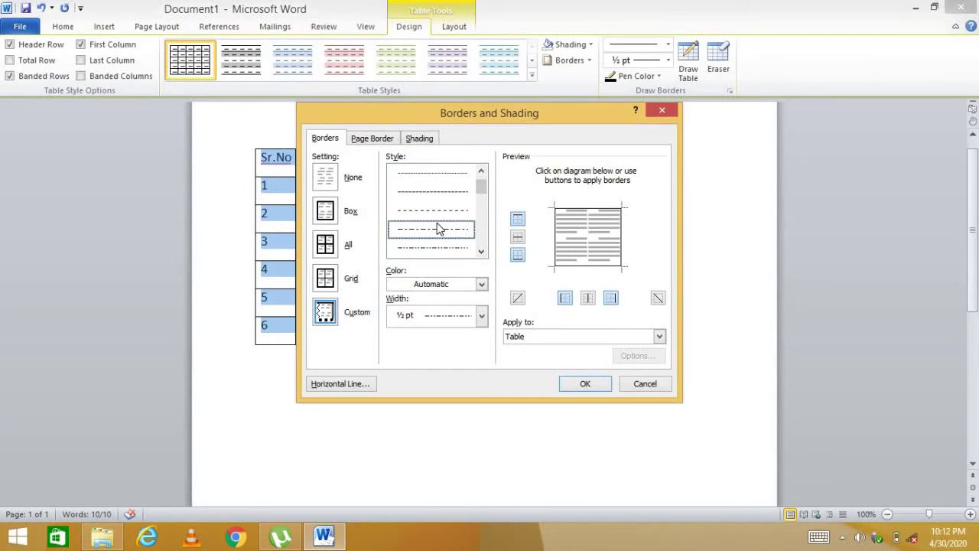
left_click(482, 316)
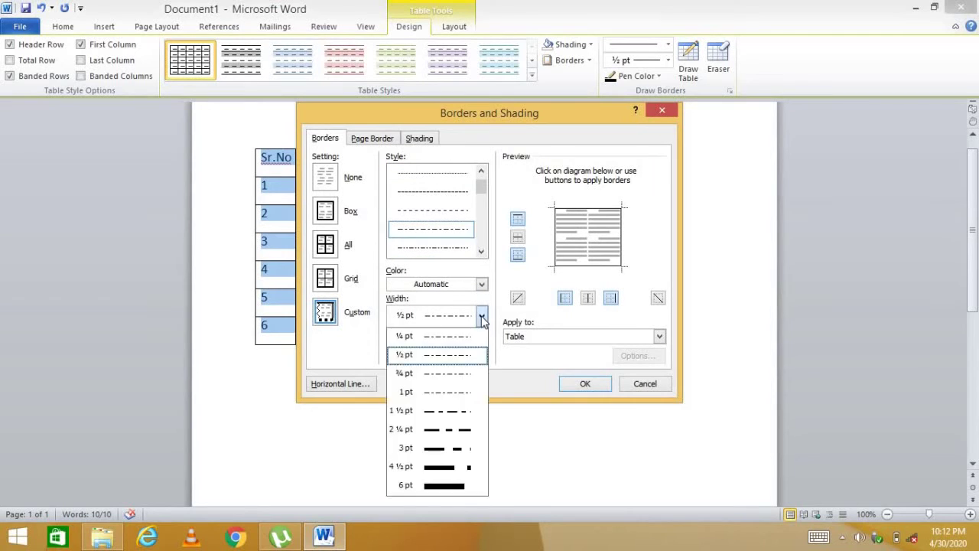
left_click(460, 455)
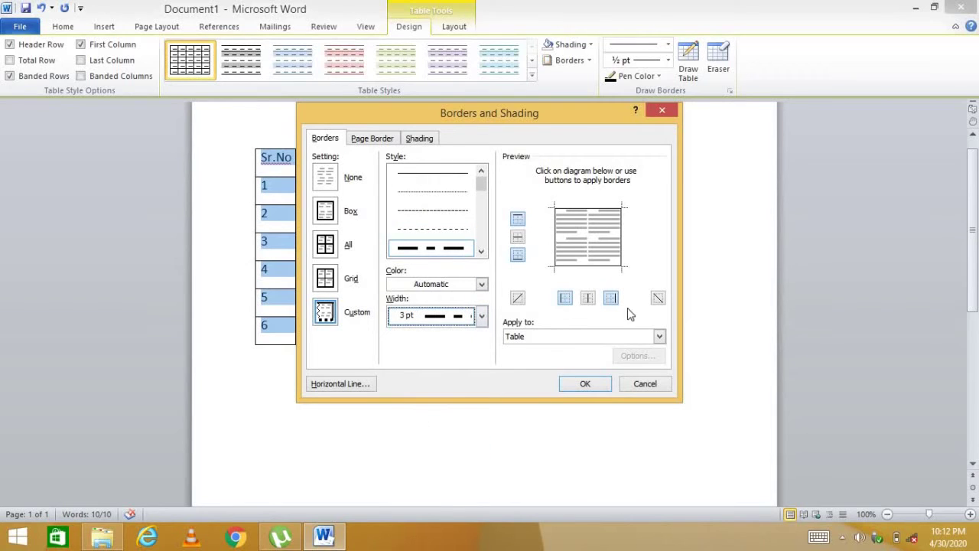
Step: Apply the 3 pt dash-dot line to the table's top, bottom, left, right and inside horizontal borders
left_click(517, 236)
left_click(518, 222)
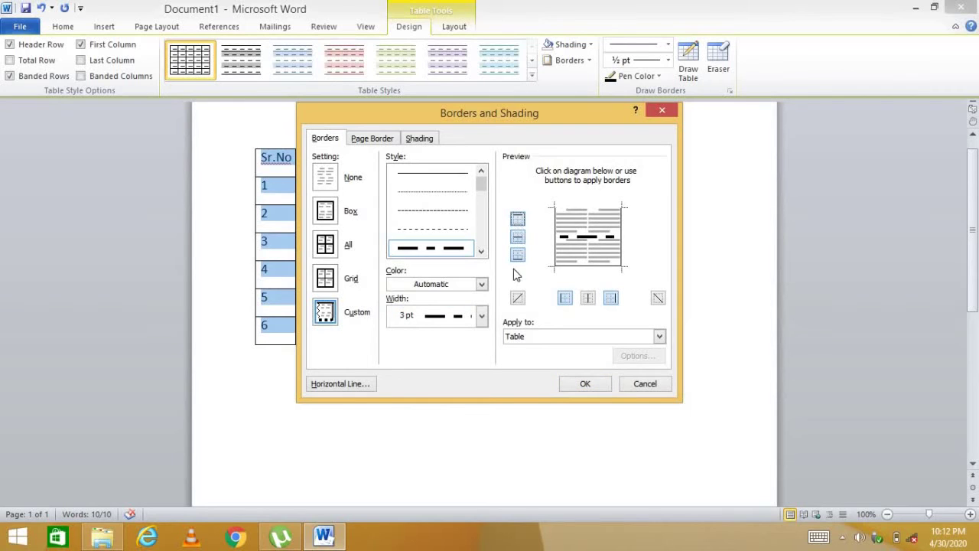
left_click(520, 222)
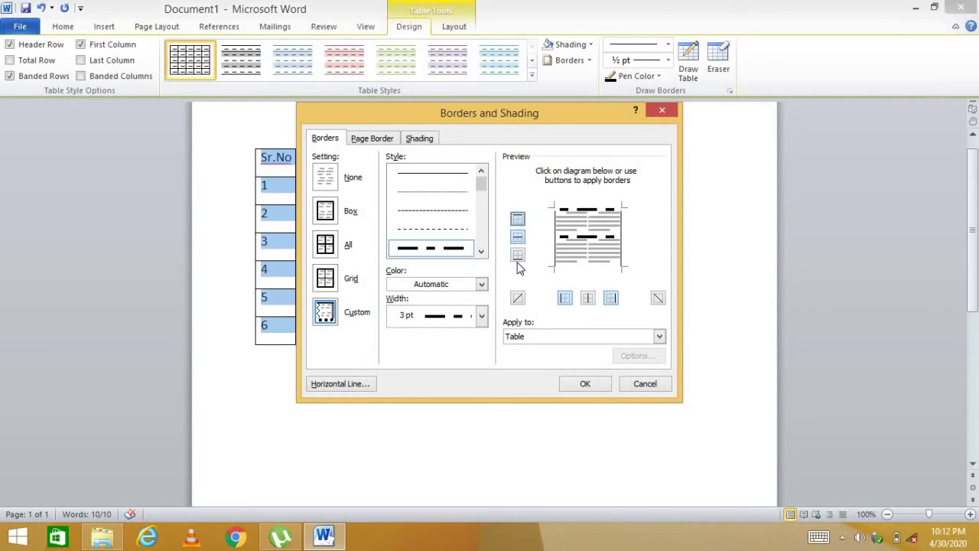
left_click(539, 268)
left_click(570, 299)
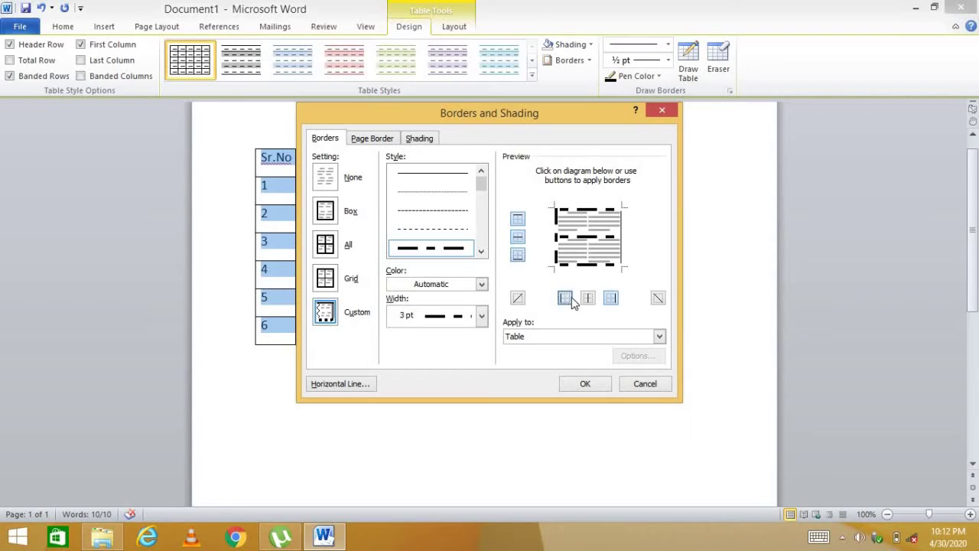
left_click(611, 299)
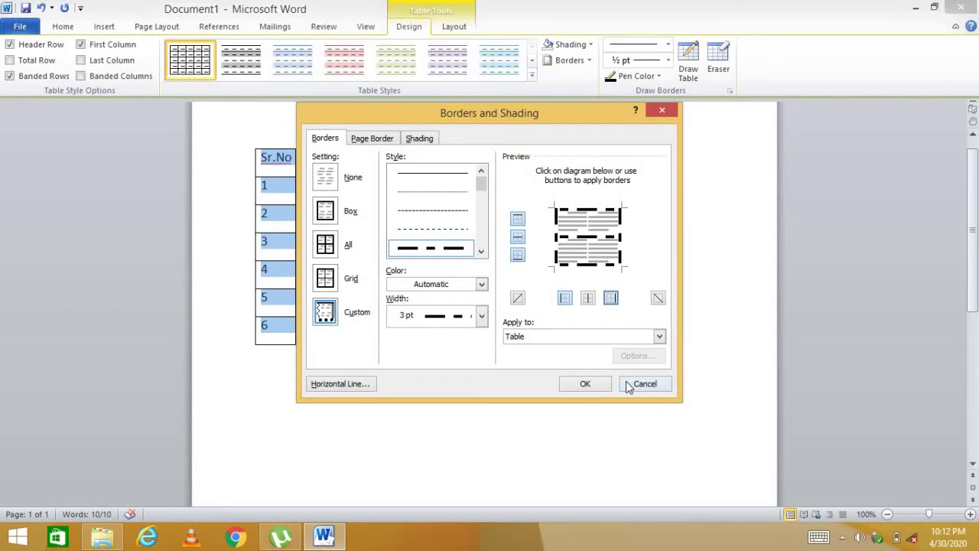
left_click(585, 384)
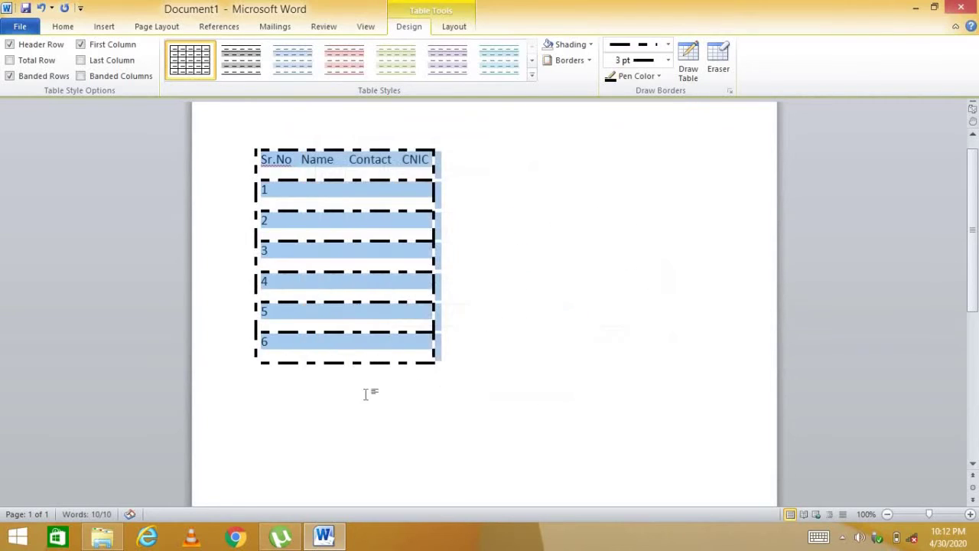
Step: Apply the All border setting to the whole table with a triple-line style at ½ pt width
left_click(591, 64)
left_click(510, 327)
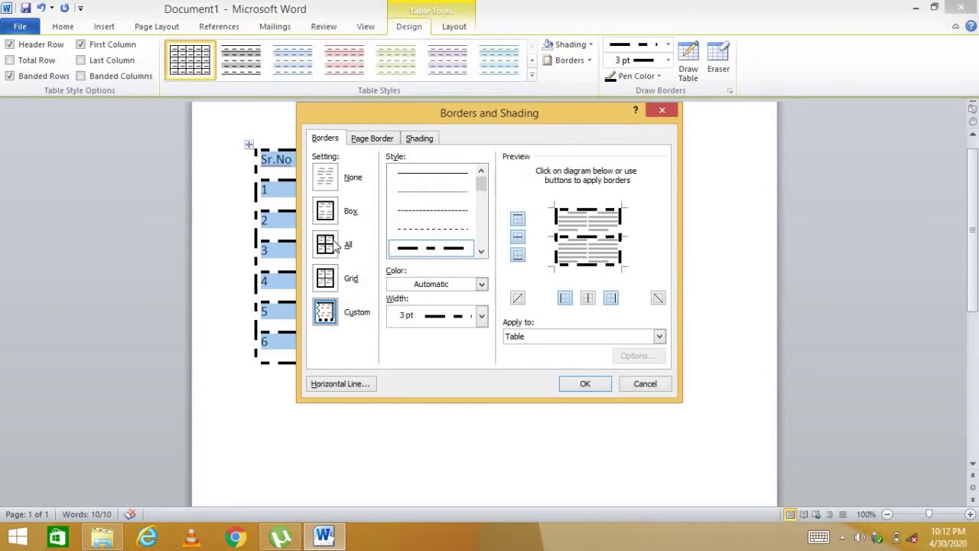
left_click(326, 244)
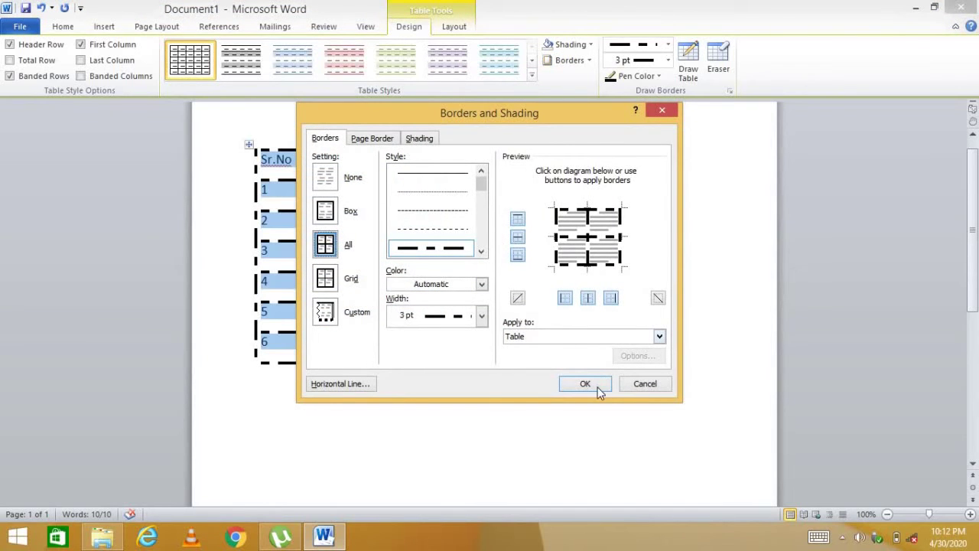
scroll(479, 240, "down", 3)
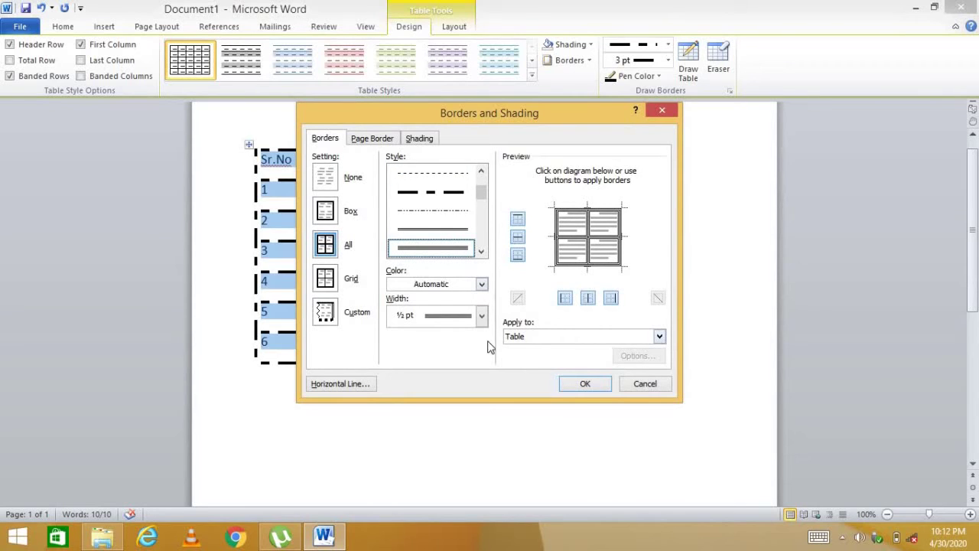
left_click(579, 386)
left_click(493, 391)
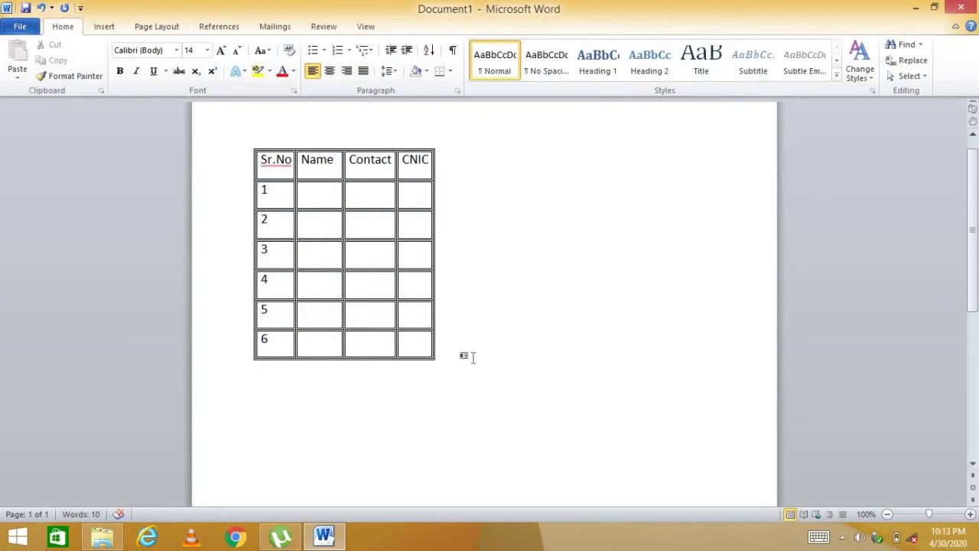
Step: Select the header row, remove its borders and reapply All Borders to it
left_click(283, 174)
left_click_drag(284, 176, 407, 168)
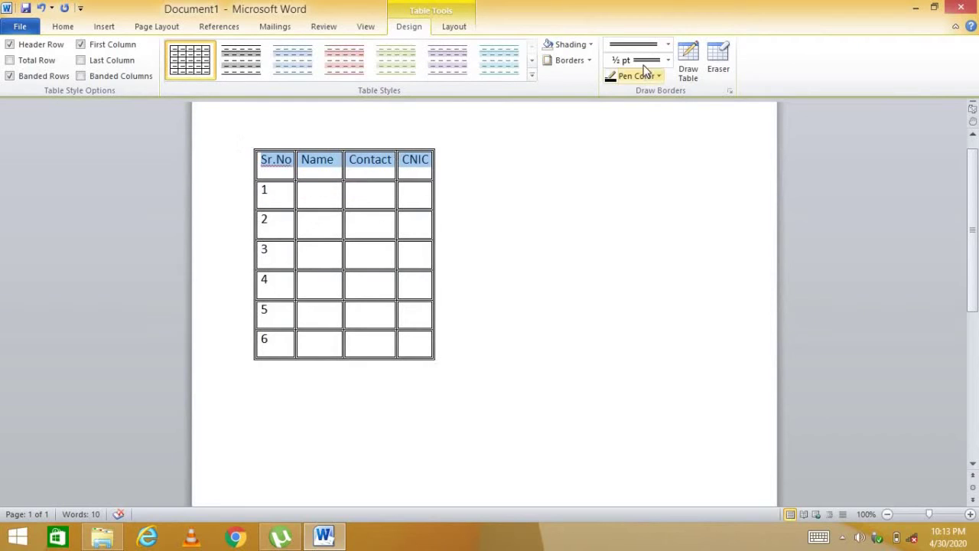
left_click(590, 62)
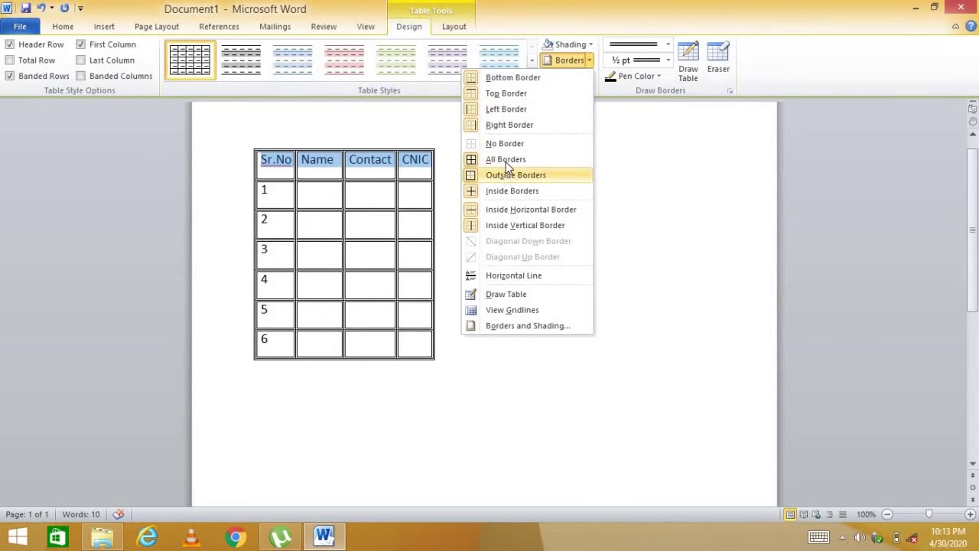
left_click(506, 160)
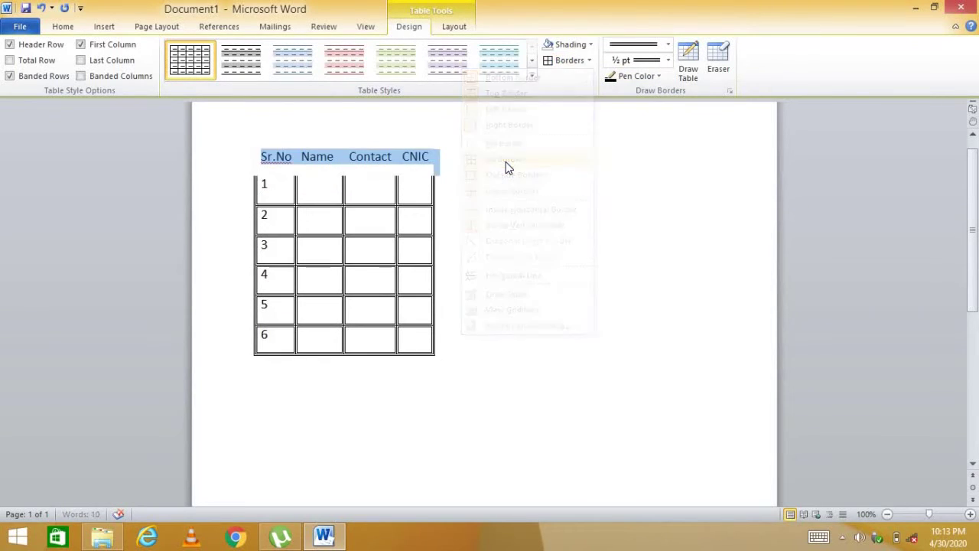
left_click(568, 61)
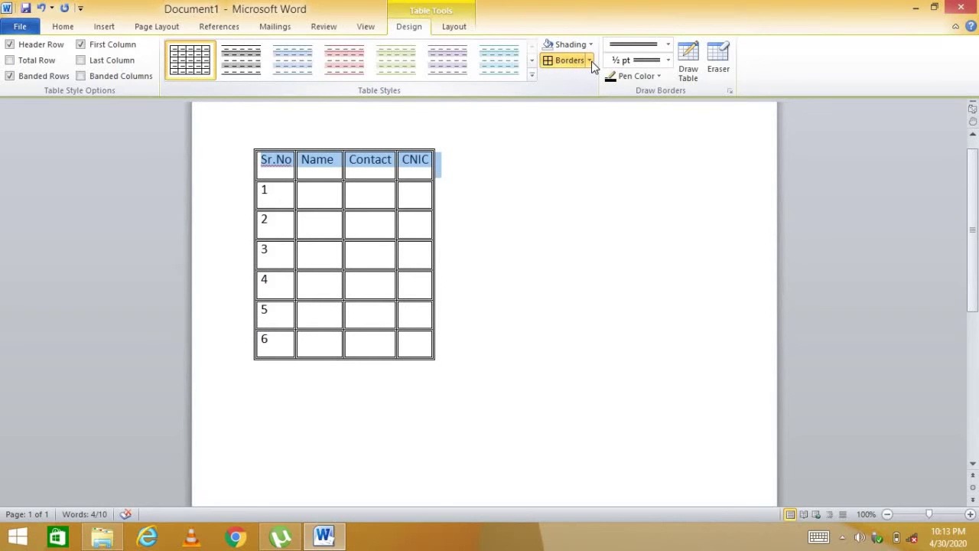
Step: Give the header row a solid 2 ¼ pt Box border and add the same line as its inside vertical border
left_click(590, 62)
left_click(510, 327)
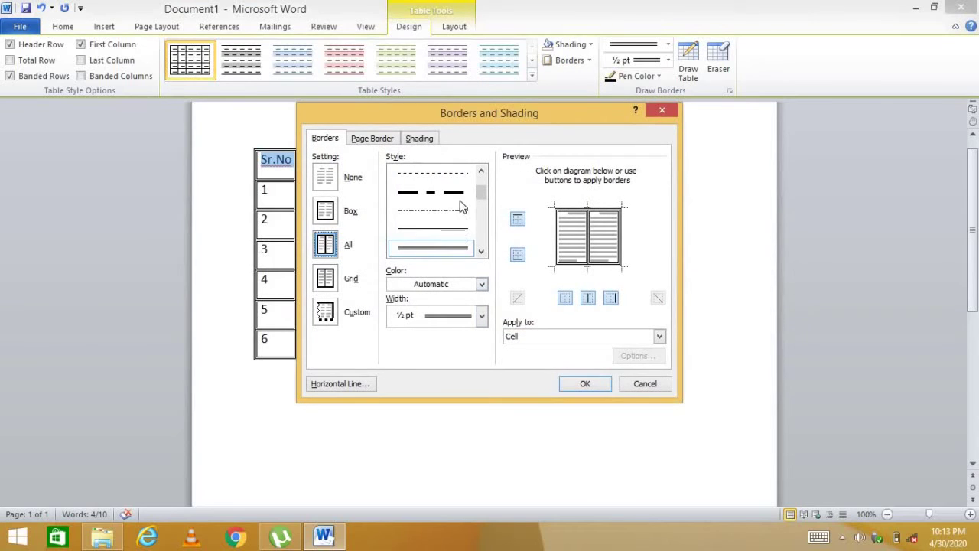
left_click(324, 216)
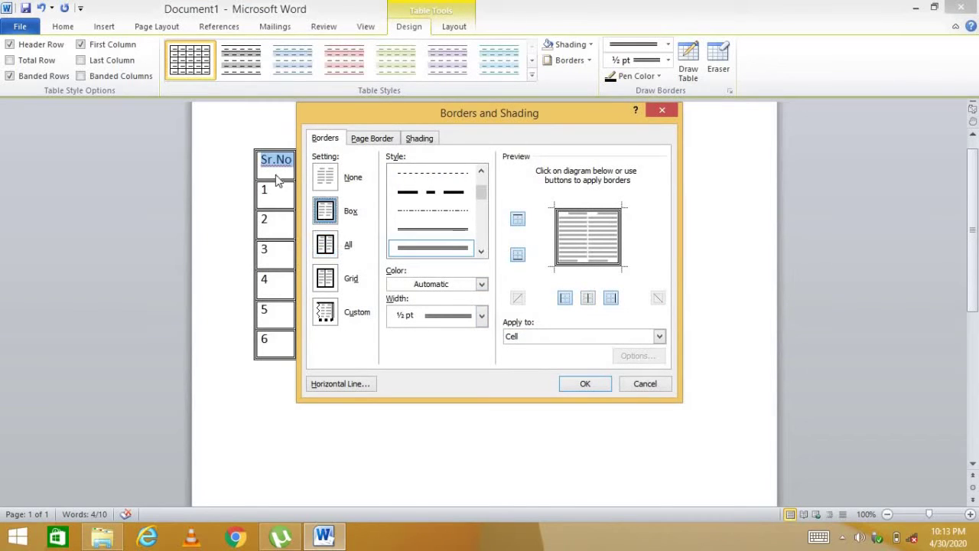
scroll(482, 195, "up", 1)
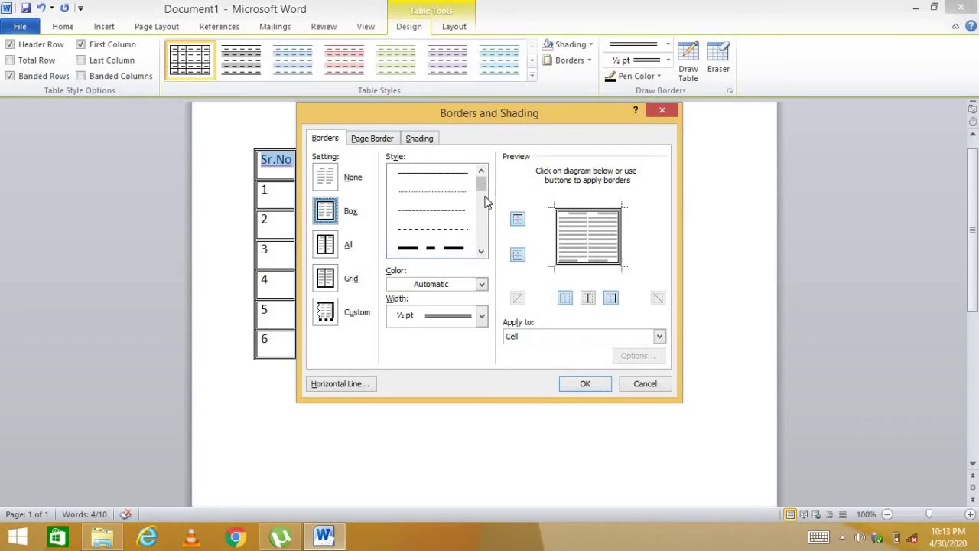
left_click(447, 178)
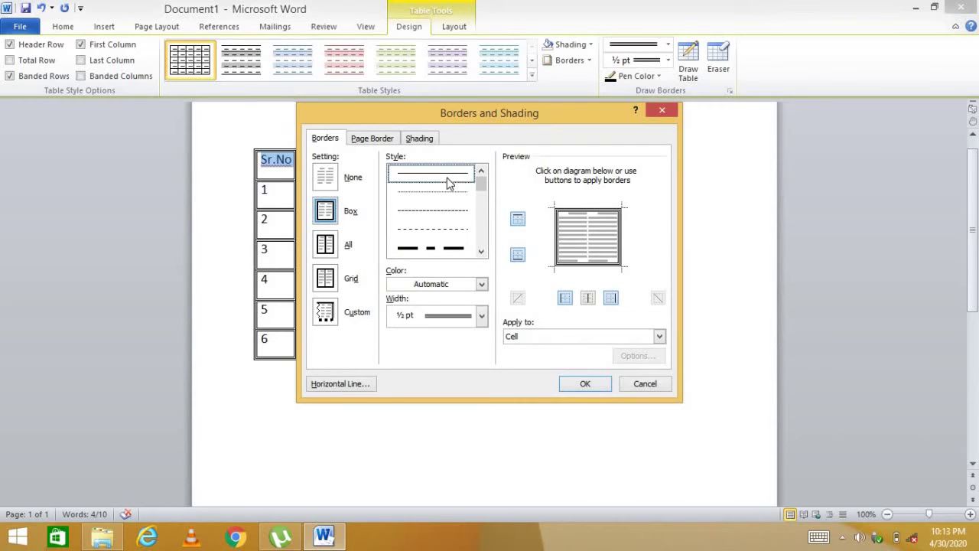
left_click(481, 316)
left_click(448, 429)
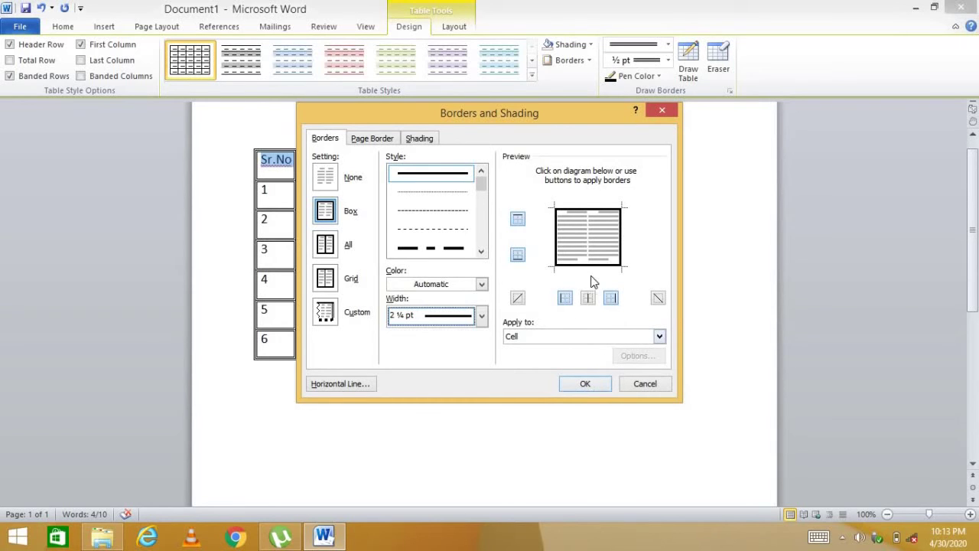
left_click(593, 299)
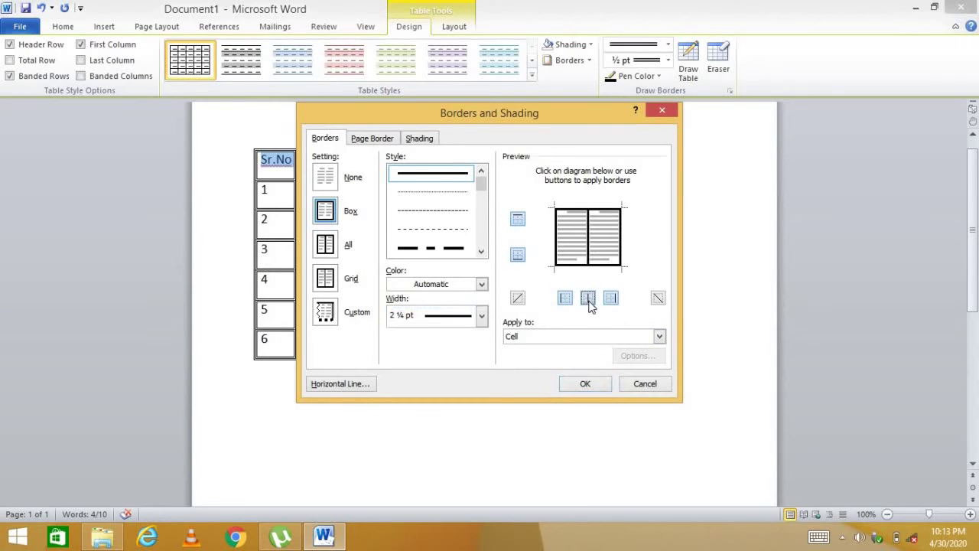
left_click(587, 387)
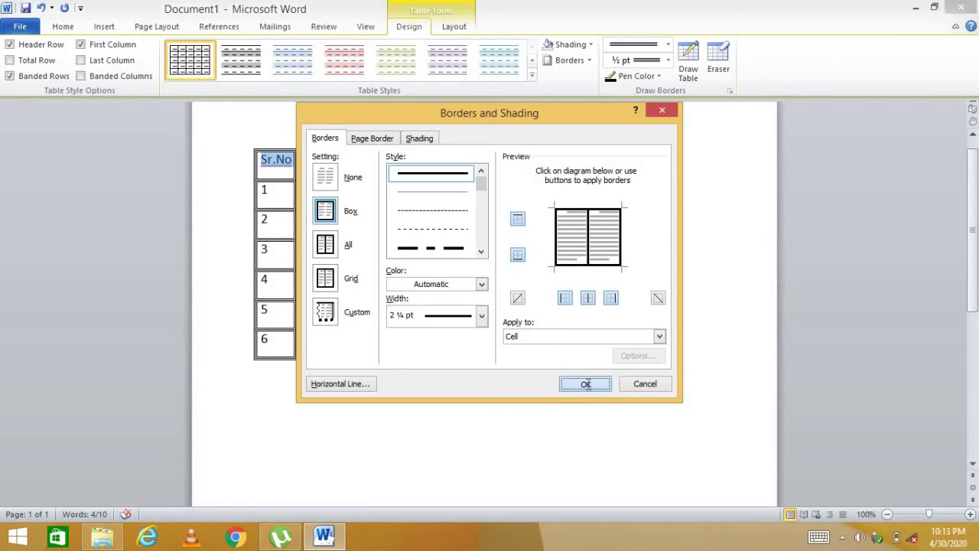
left_click(466, 252)
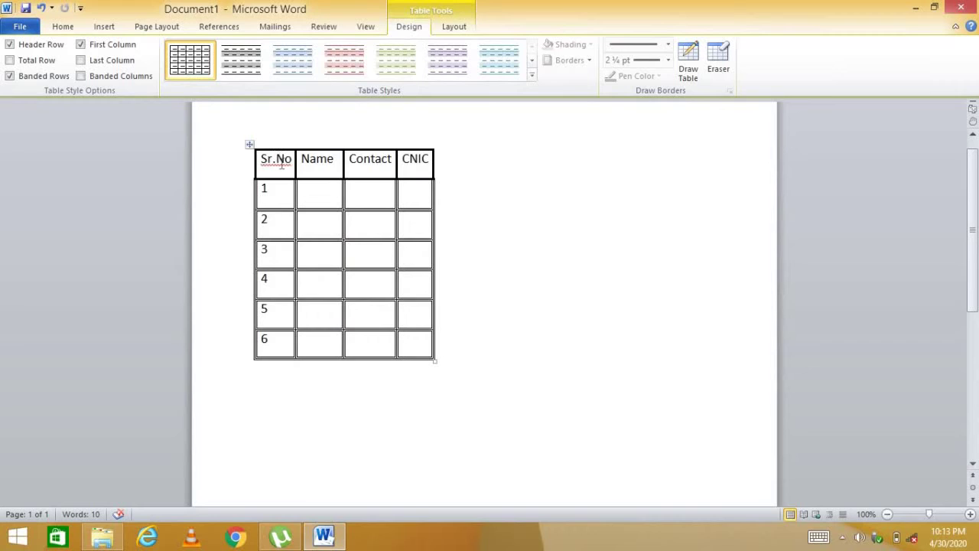
Step: Shade the table's header row with the darkest red theme color
left_click_drag(352, 174, 416, 158)
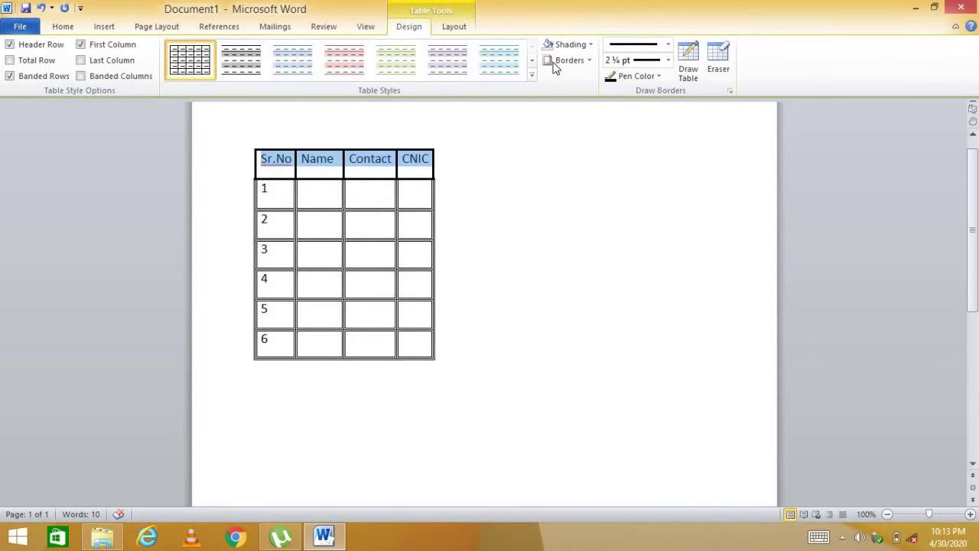
left_click(589, 45)
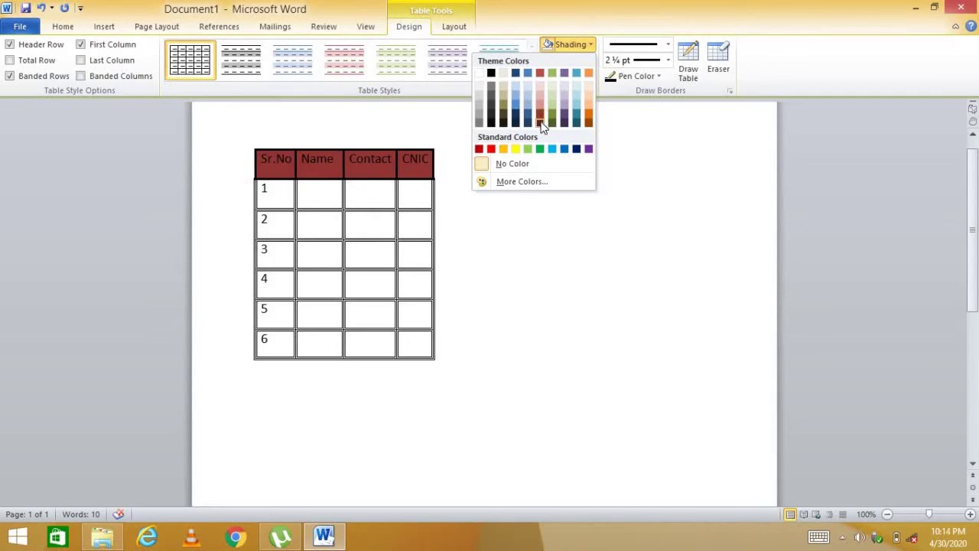
left_click(540, 118)
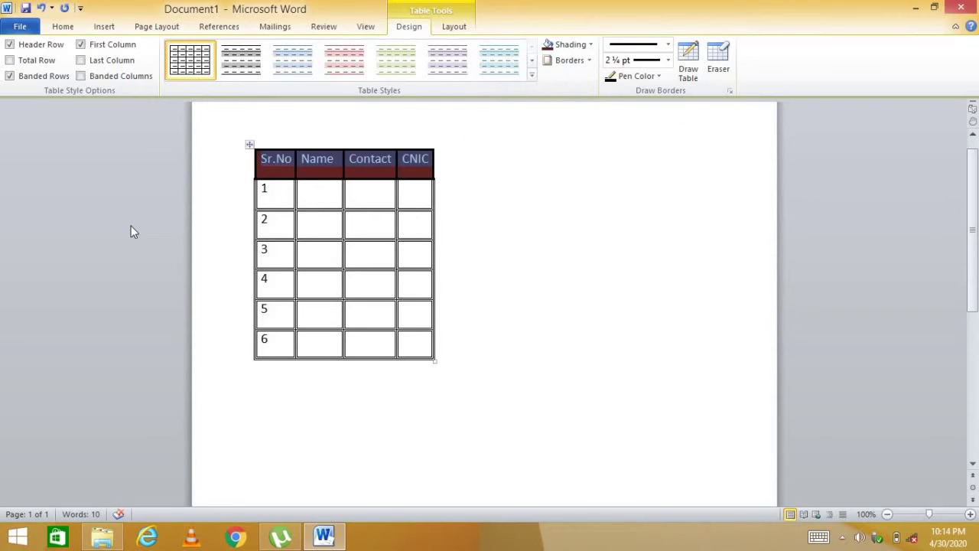
Step: Examine the page border and shading options in the Borders and Shading dialog, keeping the Clear pattern style
left_click(589, 61)
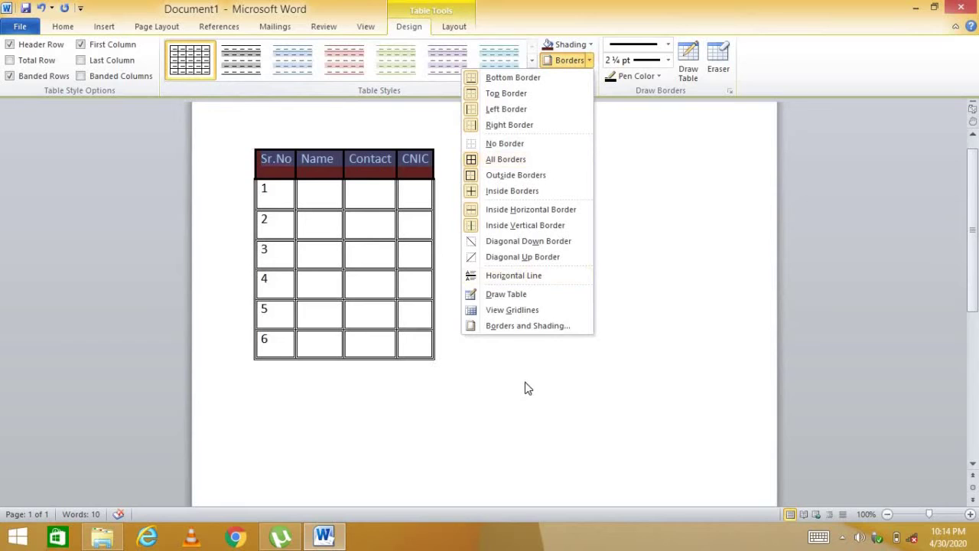
left_click(510, 327)
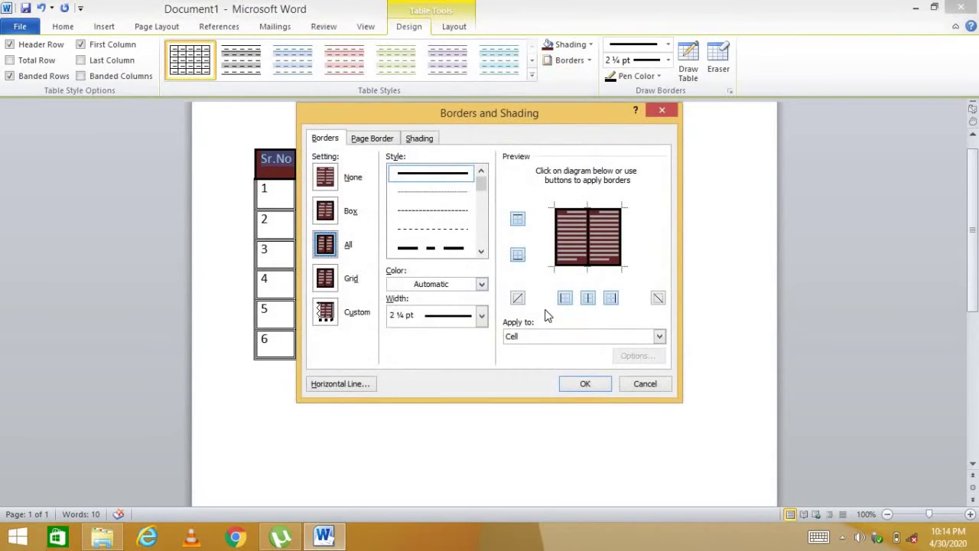
left_click(378, 141)
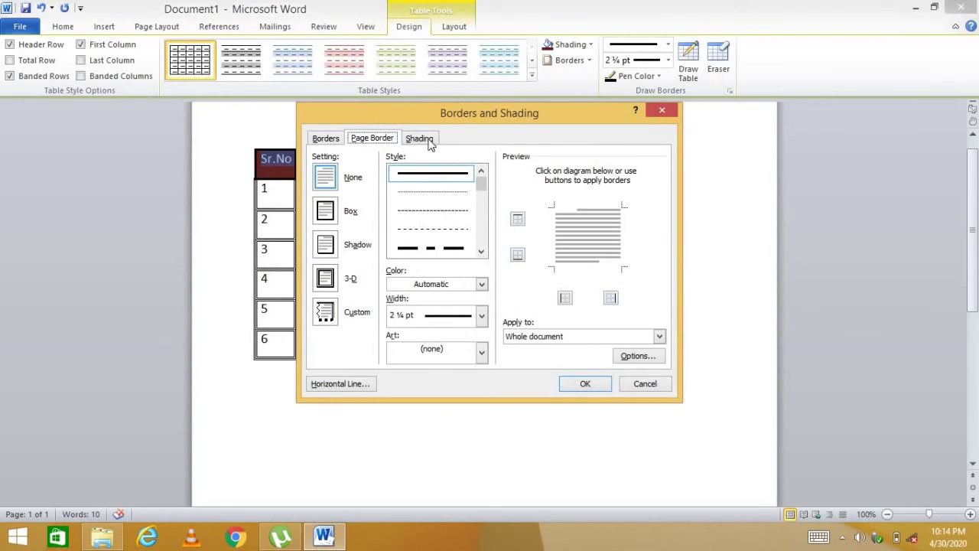
left_click(422, 141)
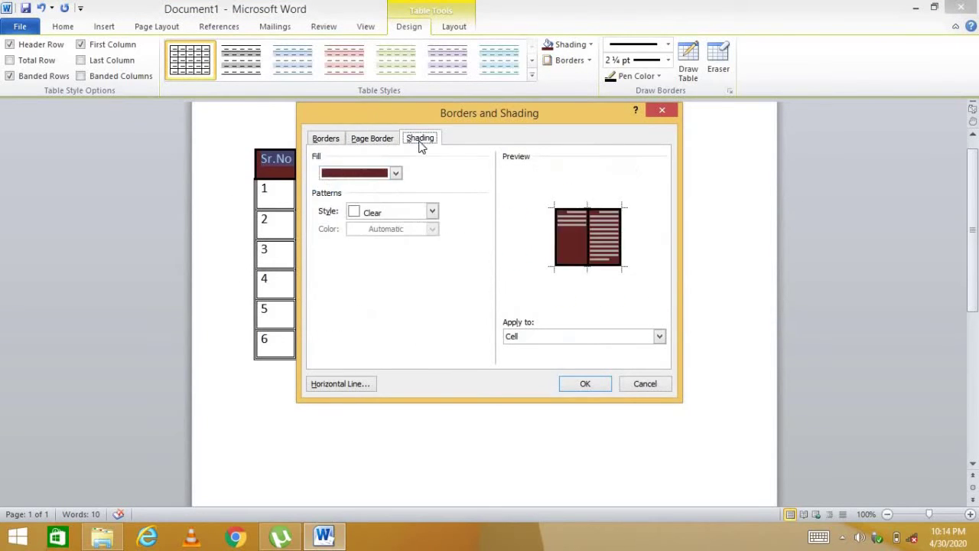
left_click(433, 212)
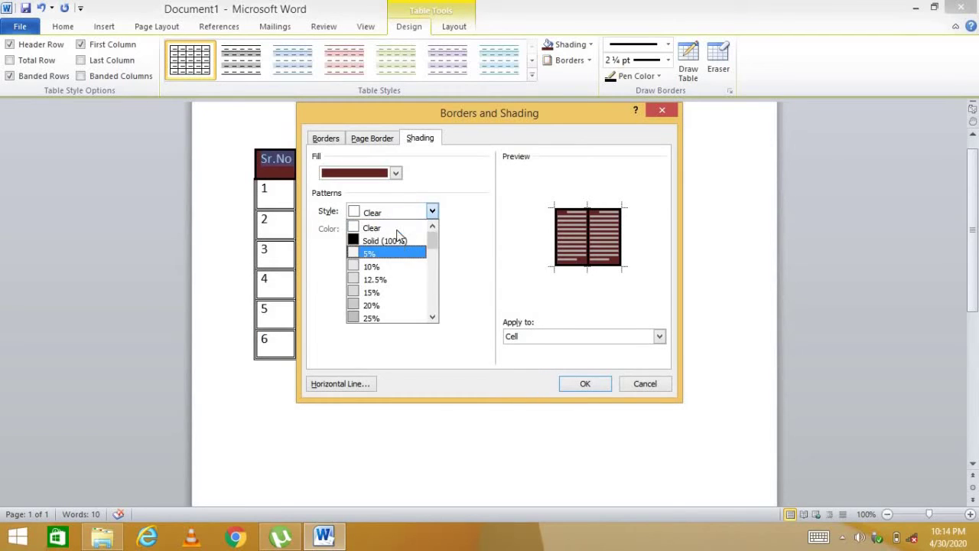
left_click(387, 228)
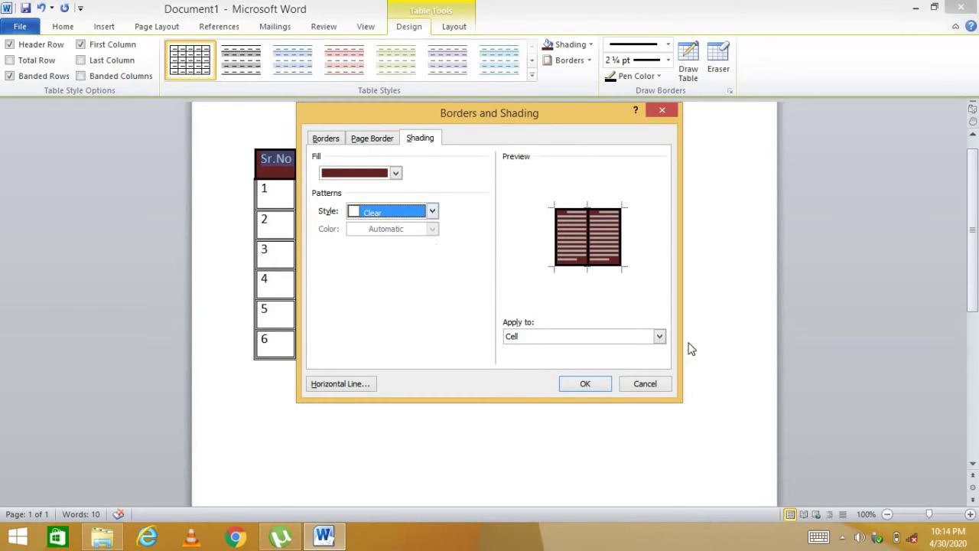
left_click(433, 212)
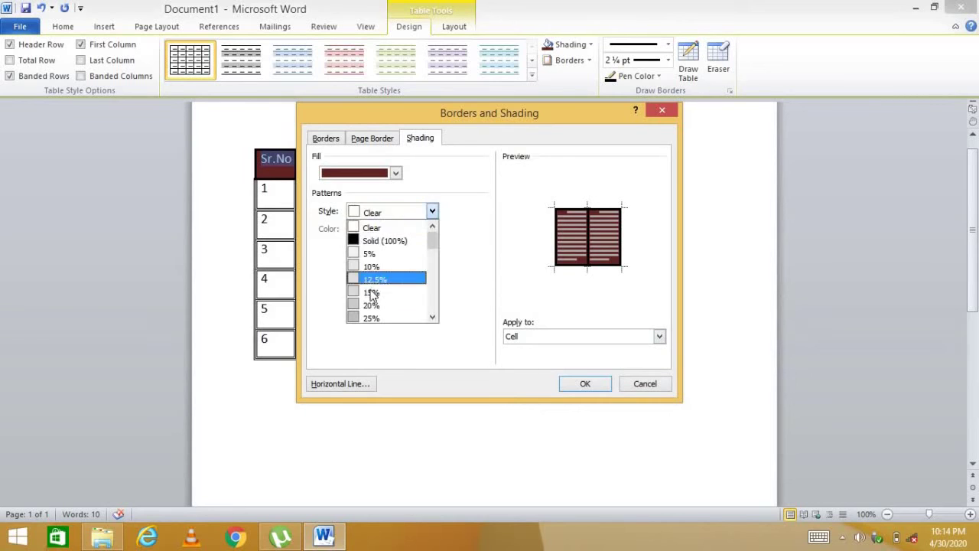
left_click(438, 217)
left_click(585, 384)
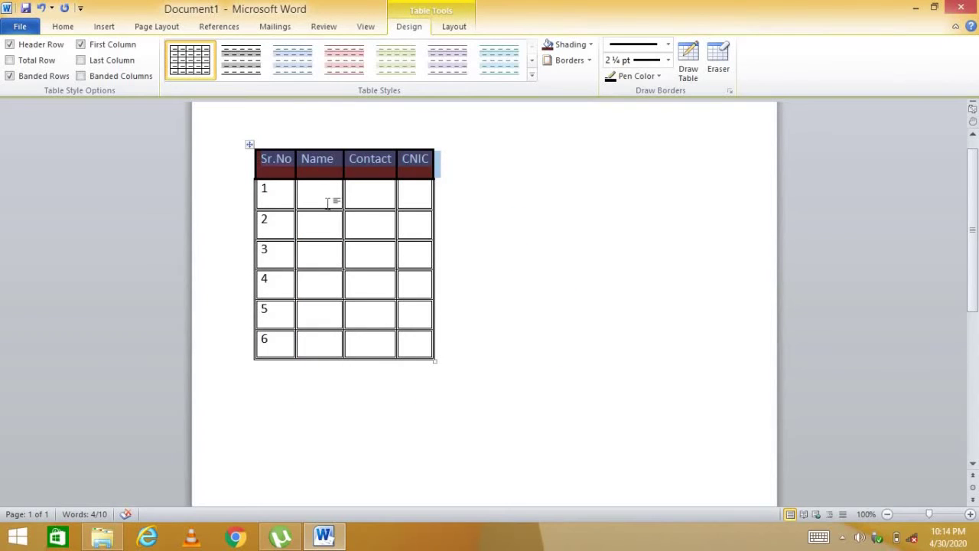
left_click(327, 203)
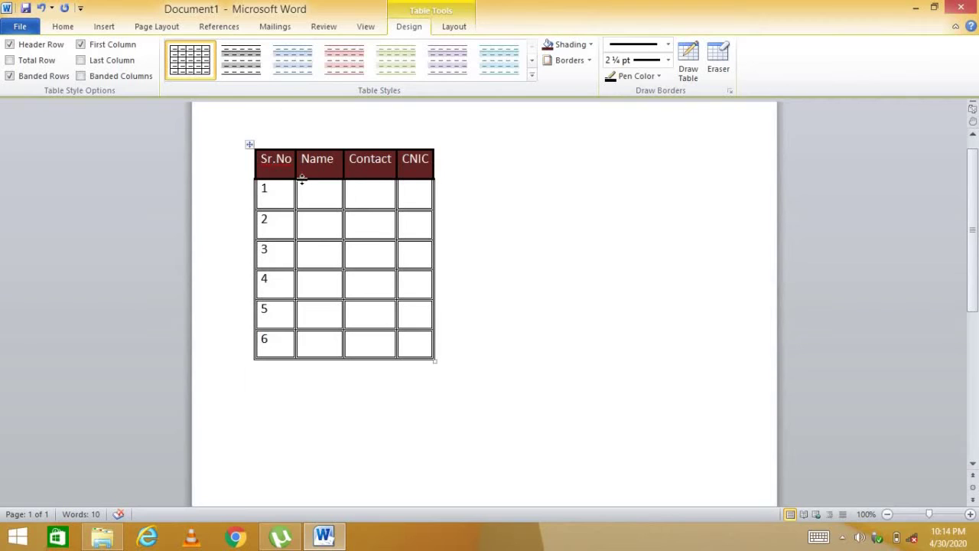
Step: Shade the table's header row with a dark purple theme color
left_click_drag(267, 158, 413, 159)
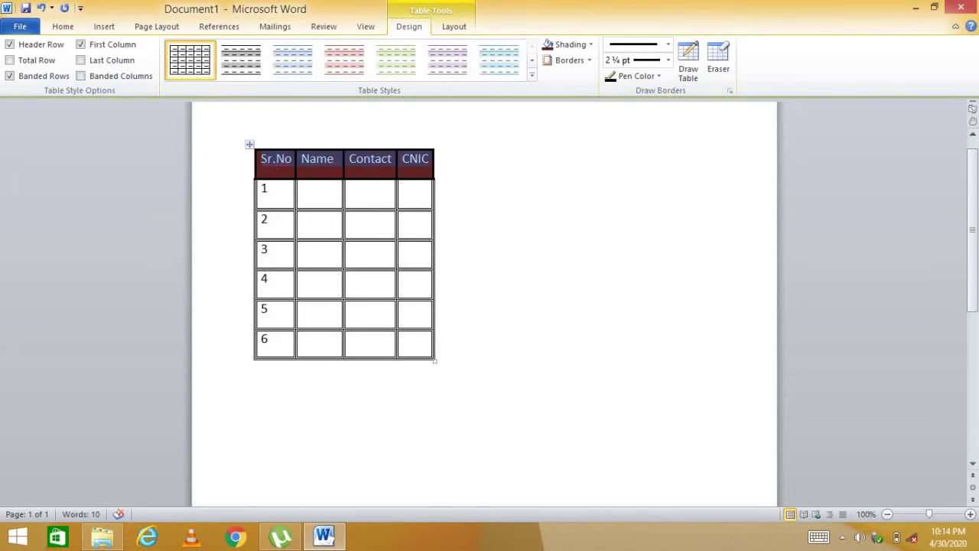
left_click(590, 44)
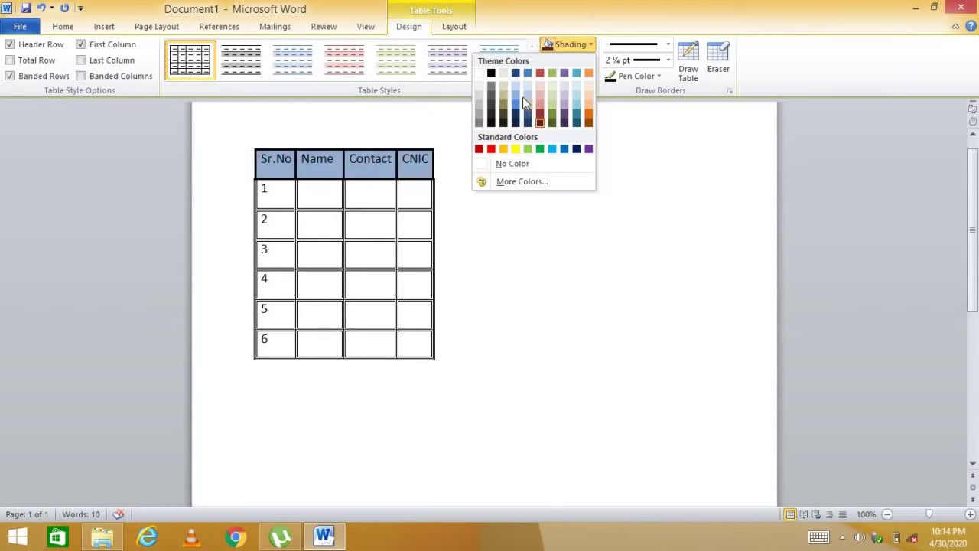
left_click(564, 115)
left_click(436, 220)
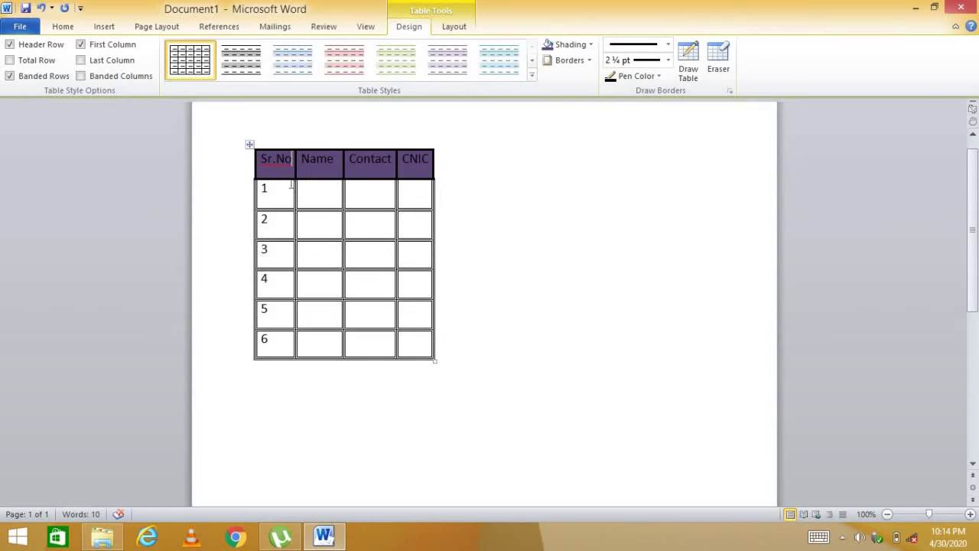
Step: Select the whole table and apply the built-in purple style with a solid first column and gray banded rows
left_click(532, 75)
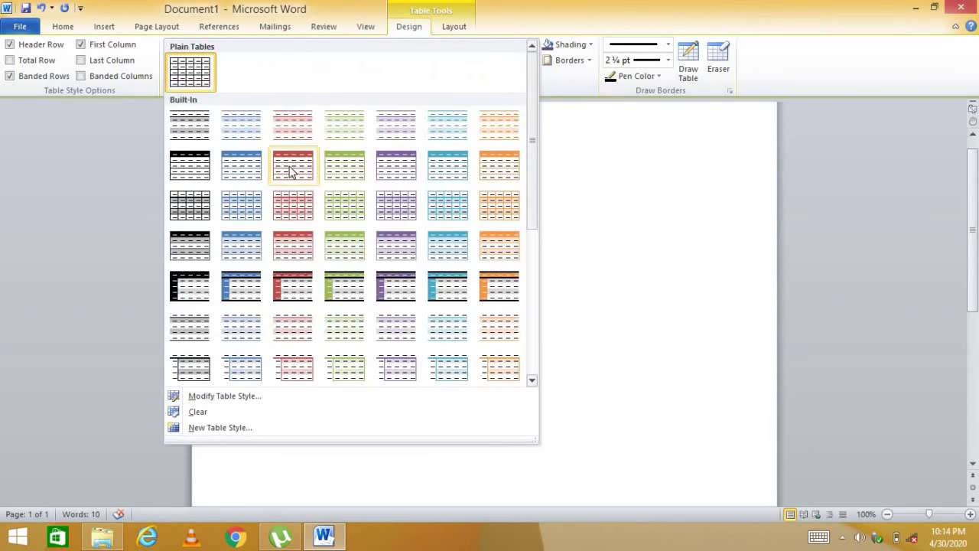
key("Escape")
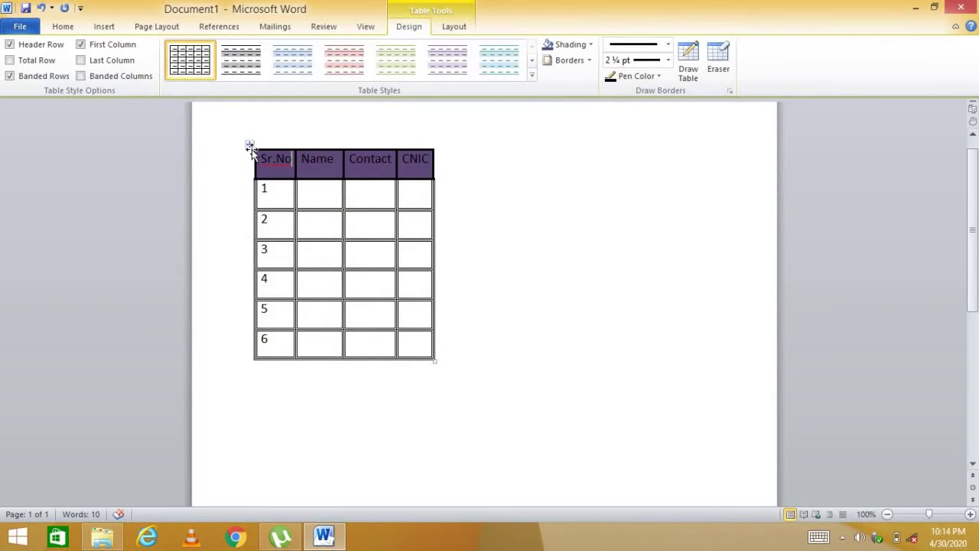
left_click(250, 145)
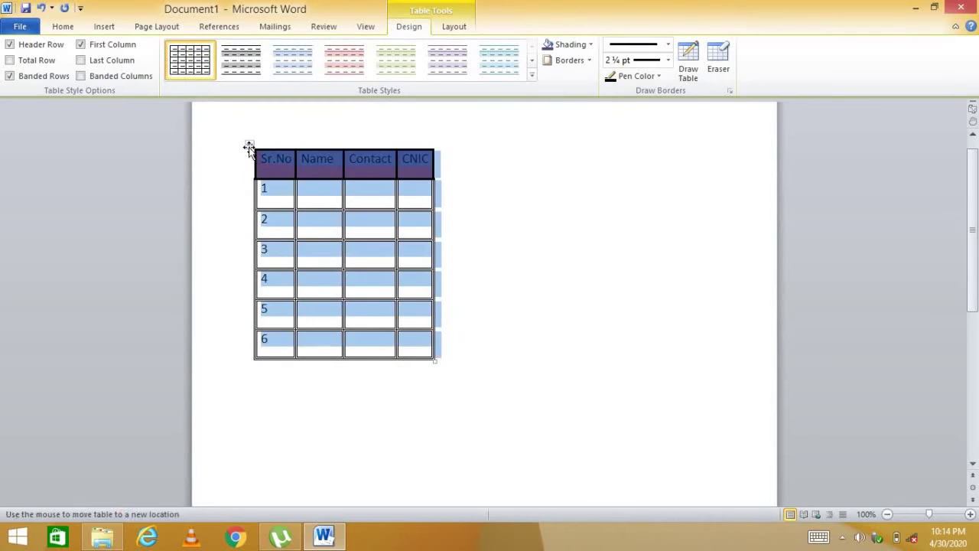
left_click(533, 77)
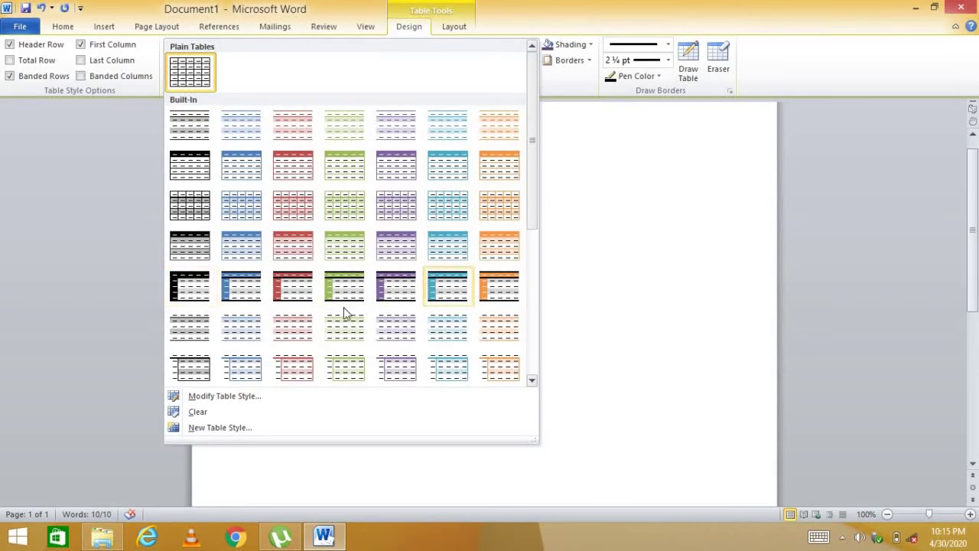
left_click(387, 287)
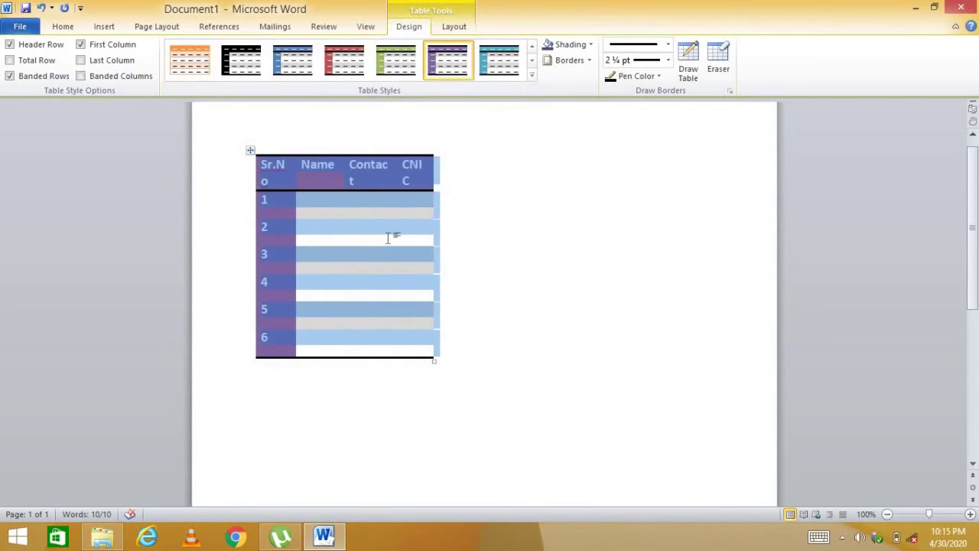
Step: Widen the Sr.No, Contact and CNIC columns so that each heading fits on one line
left_click_drag(294, 165, 303, 165)
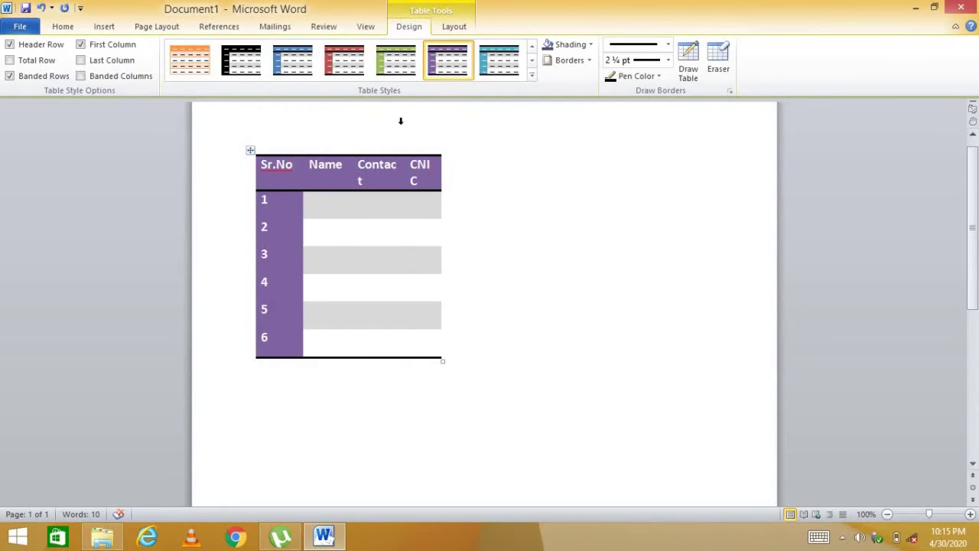
left_click(394, 156)
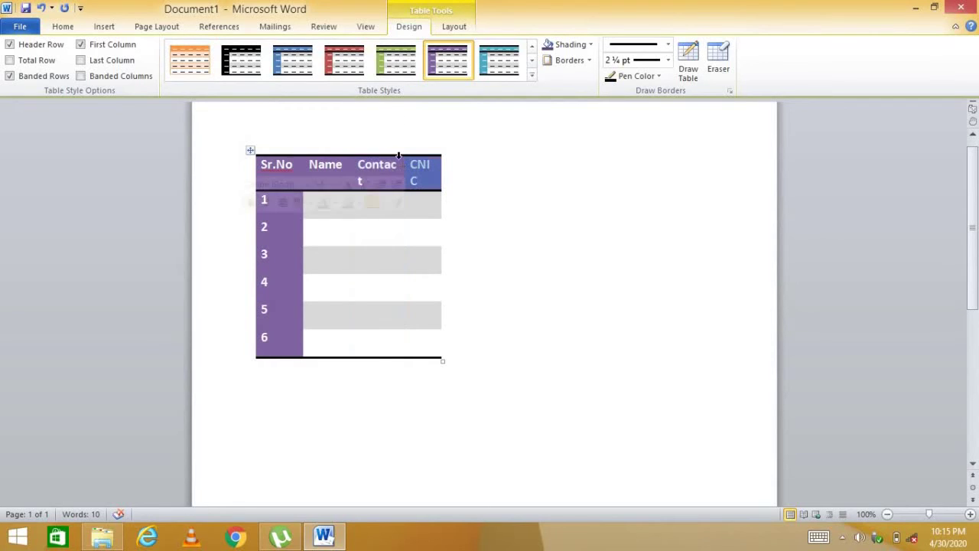
left_click_drag(404, 161, 456, 171)
left_click(403, 165)
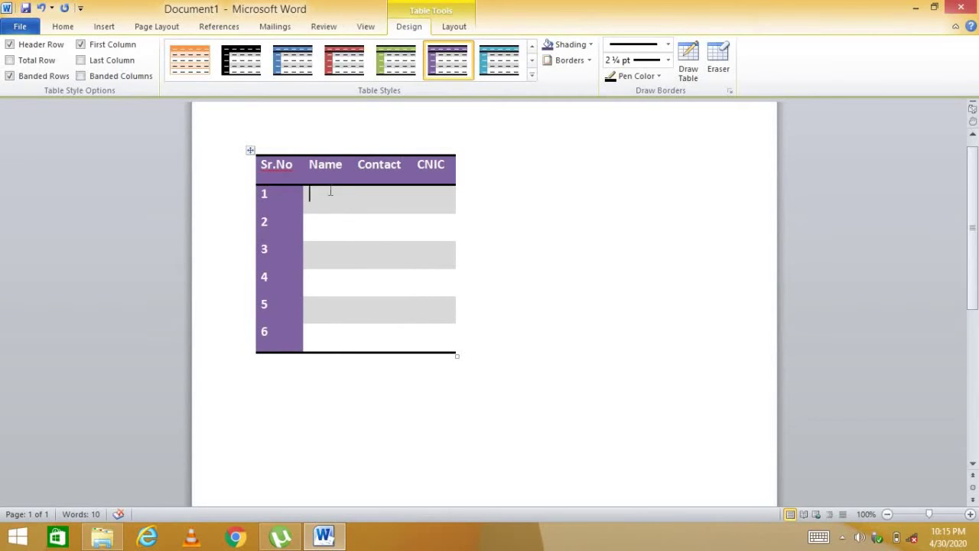
Step: Try the green banded, aqua lined and blue lined built-in table styles on the table
left_click(533, 77)
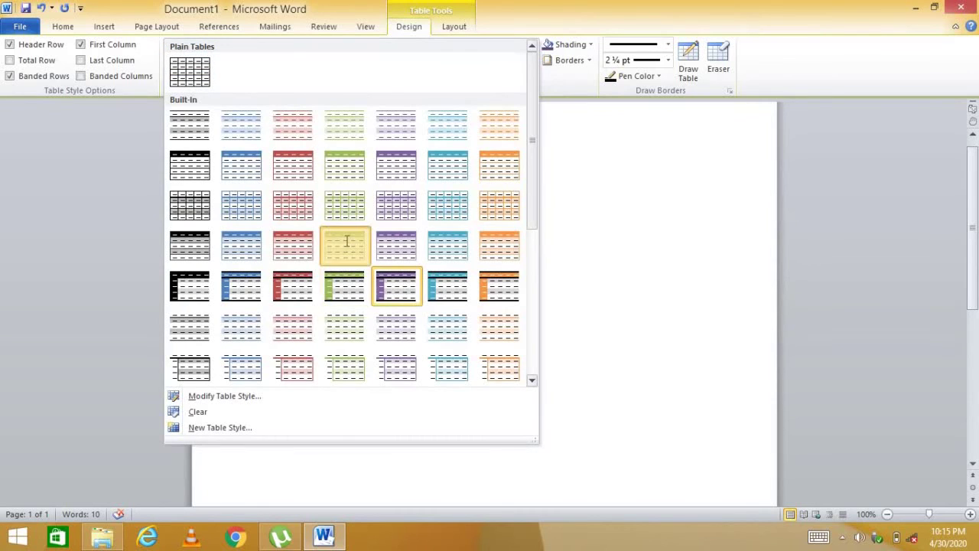
left_click(366, 253)
left_click(371, 254)
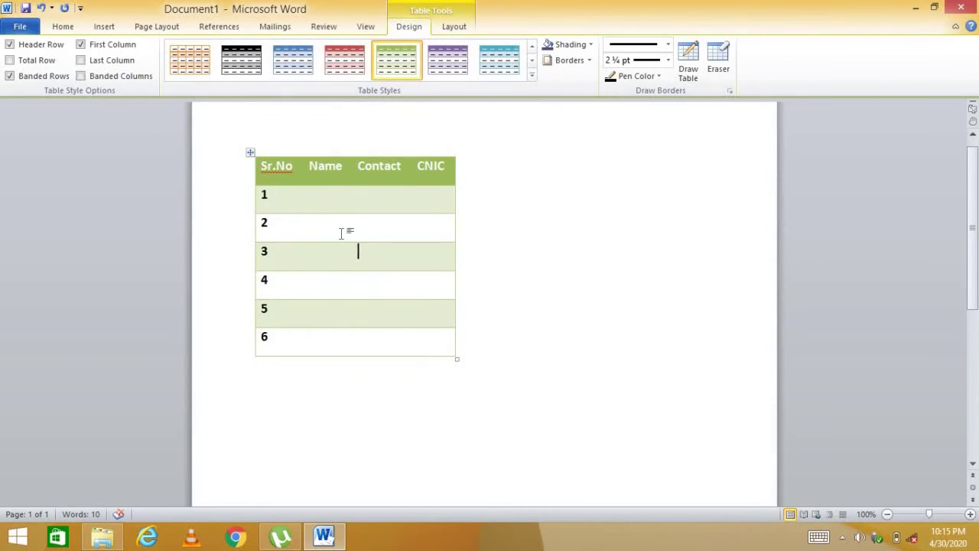
left_click(532, 75)
left_click(464, 168)
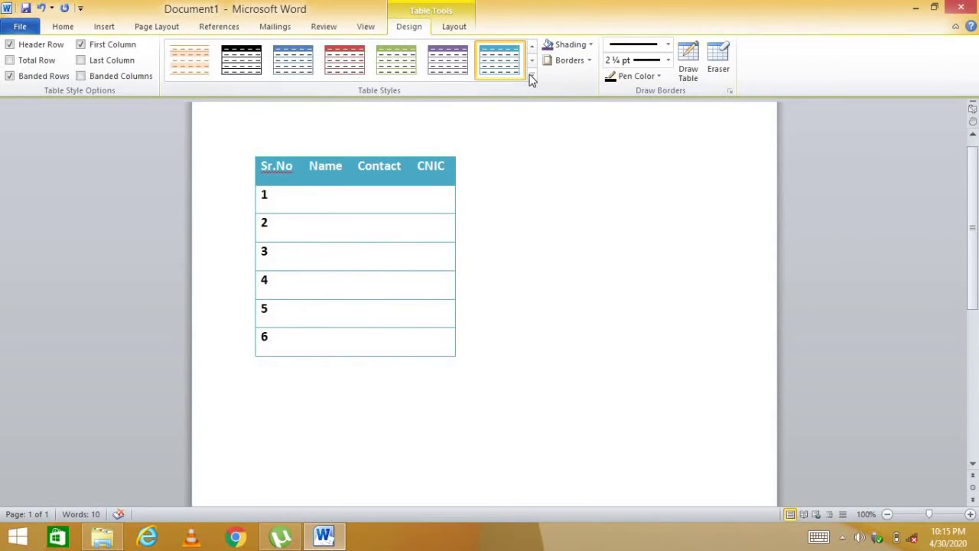
left_click(532, 75)
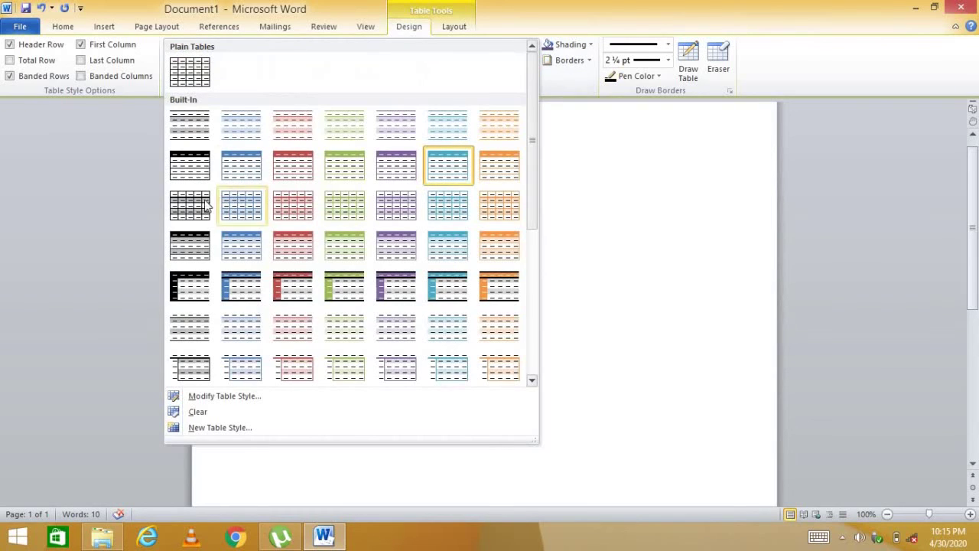
left_click(242, 169)
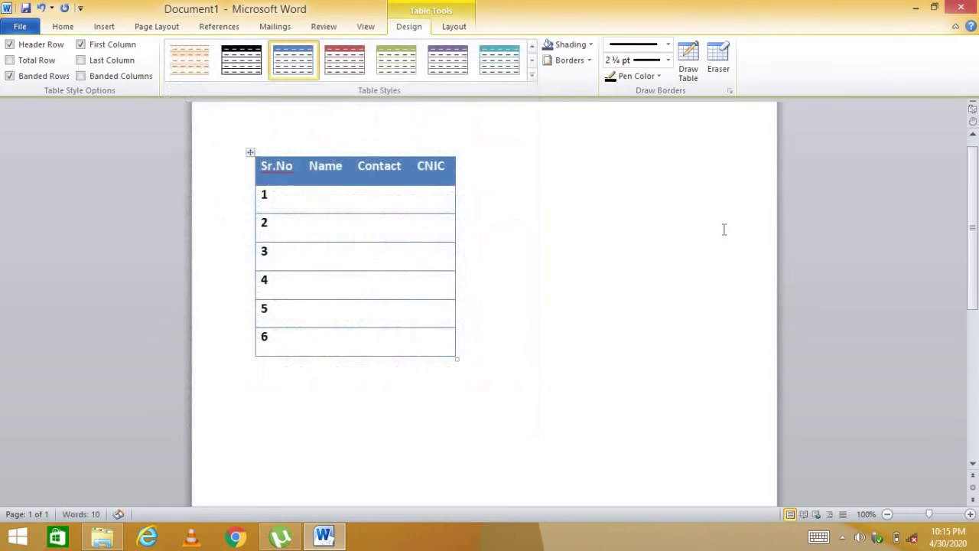
Step: Try the light orange banded style and the aqua banded style with a solid header on the table
left_click(301, 198)
left_click(231, 70)
left_click(184, 68)
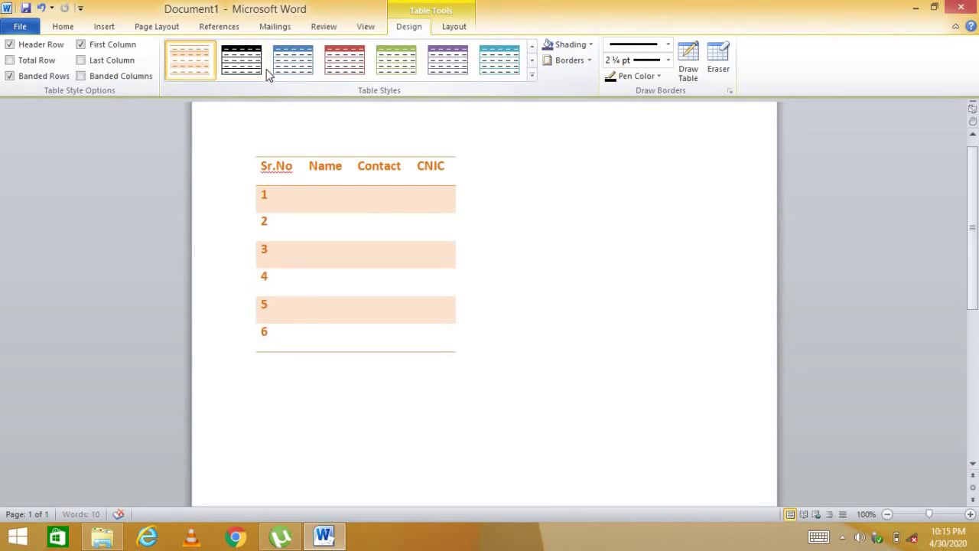
left_click(532, 60)
left_click(532, 46)
left_click(492, 61)
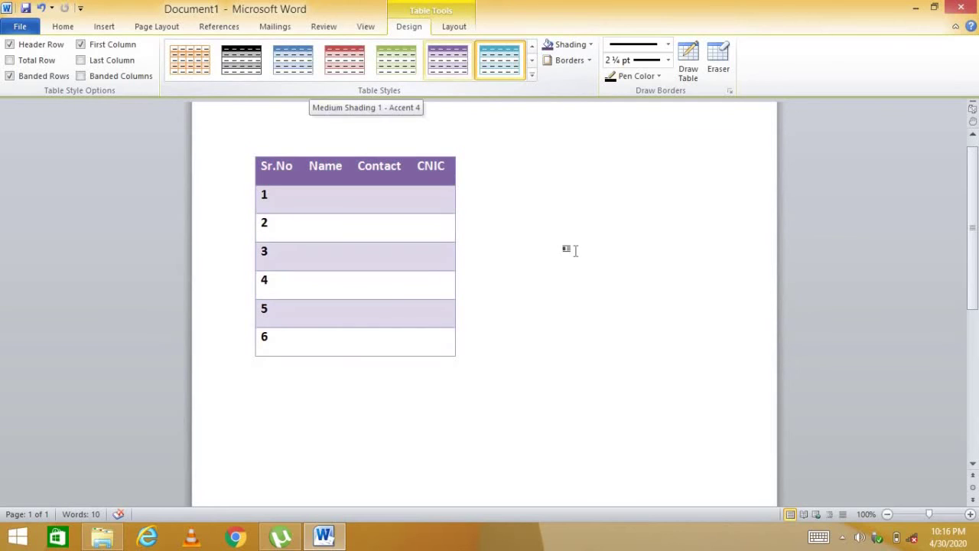
Step: Apply the built-in purple grid style with banded rows to the table
left_click(532, 77)
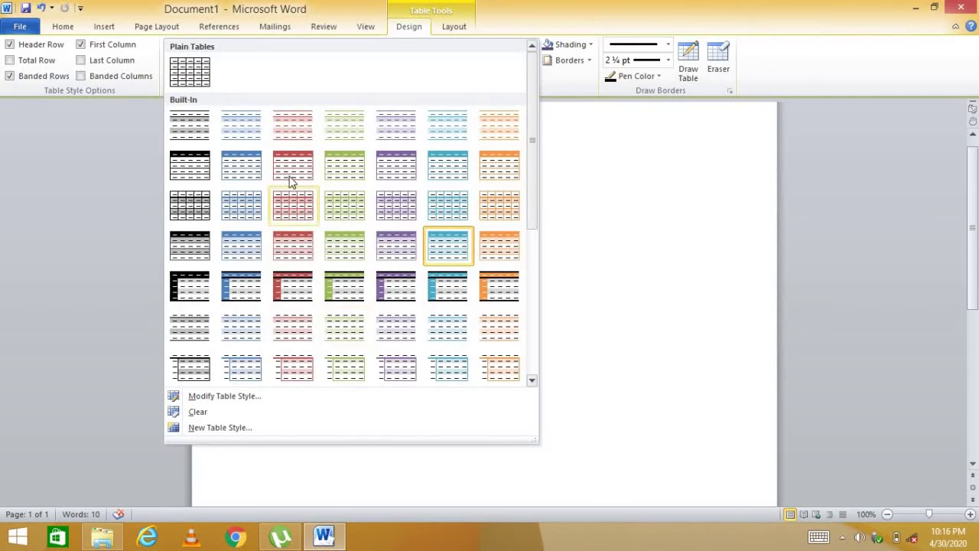
left_click(394, 218)
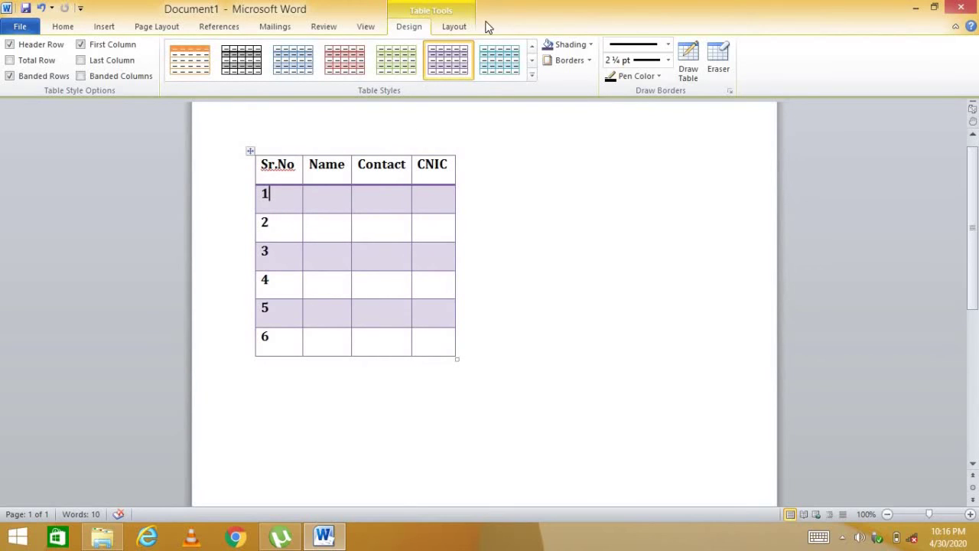
Step: Merge the Name, Contact and CNIC cells of row 1 into one cell
left_click(456, 27)
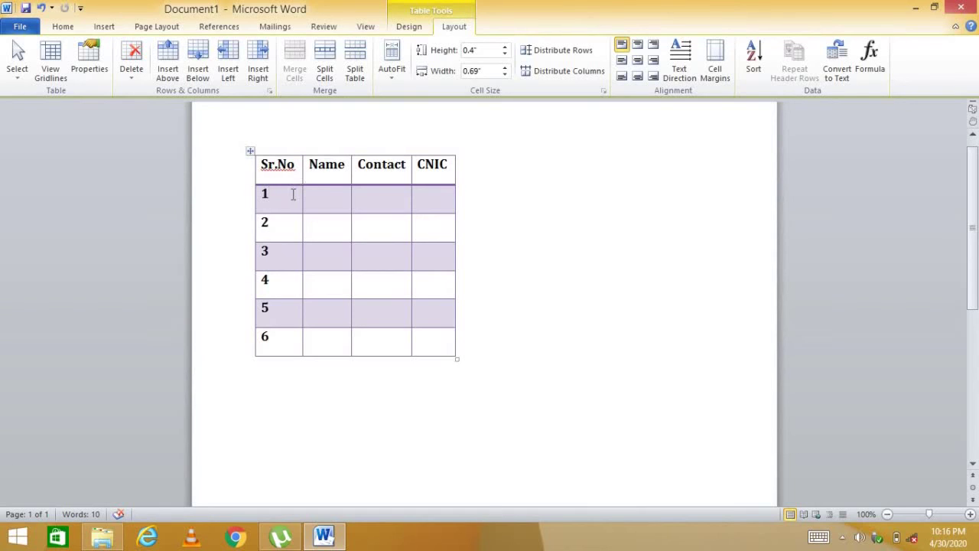
left_click_drag(338, 198, 421, 194)
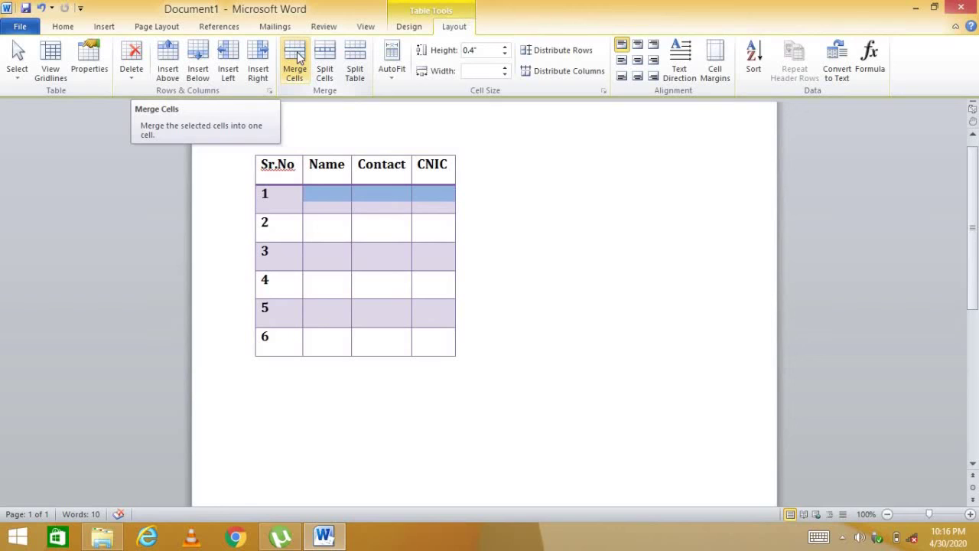
left_click(297, 58)
left_click(384, 207)
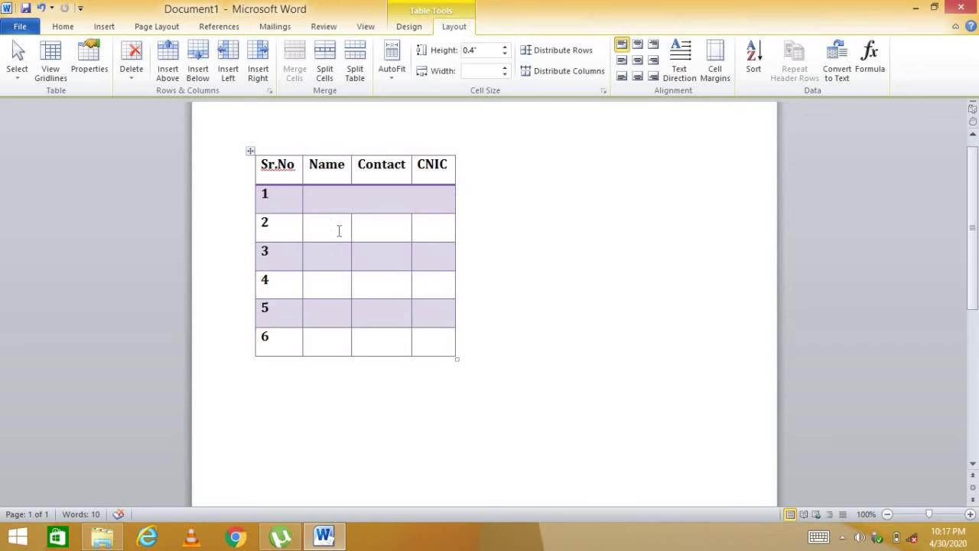
Step: Merge the CNIC cells of rows 2 to 4 vertically into one cell
left_click_drag(427, 230, 435, 291)
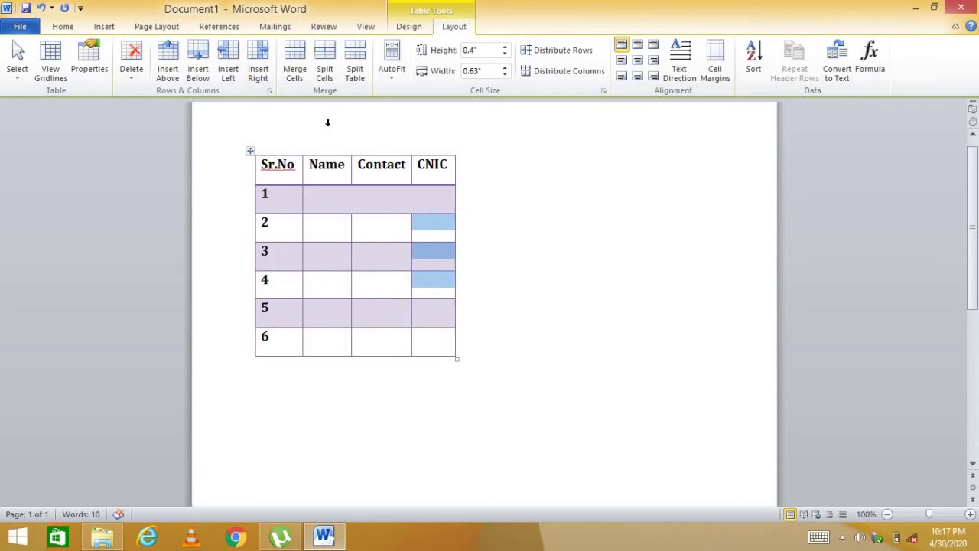
left_click(294, 60)
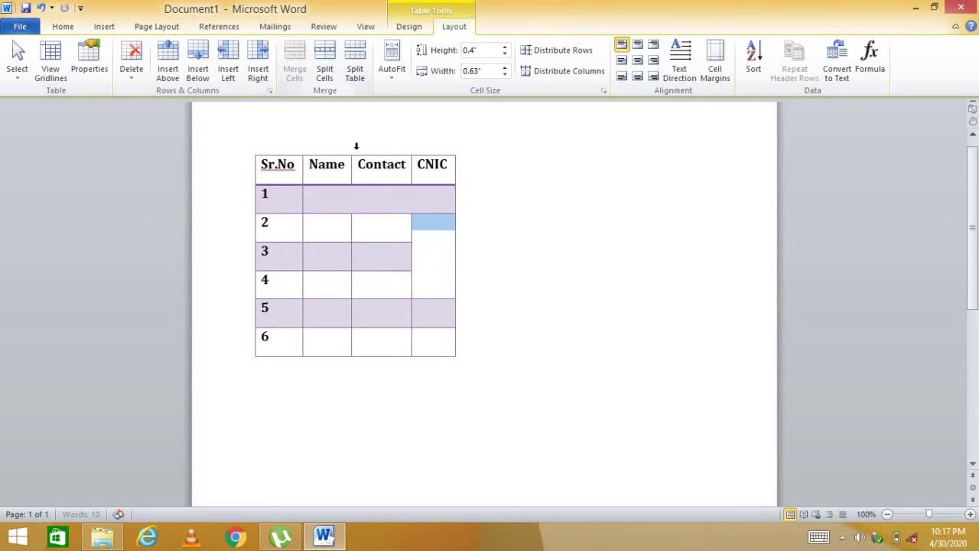
left_click(428, 247)
left_click(379, 284)
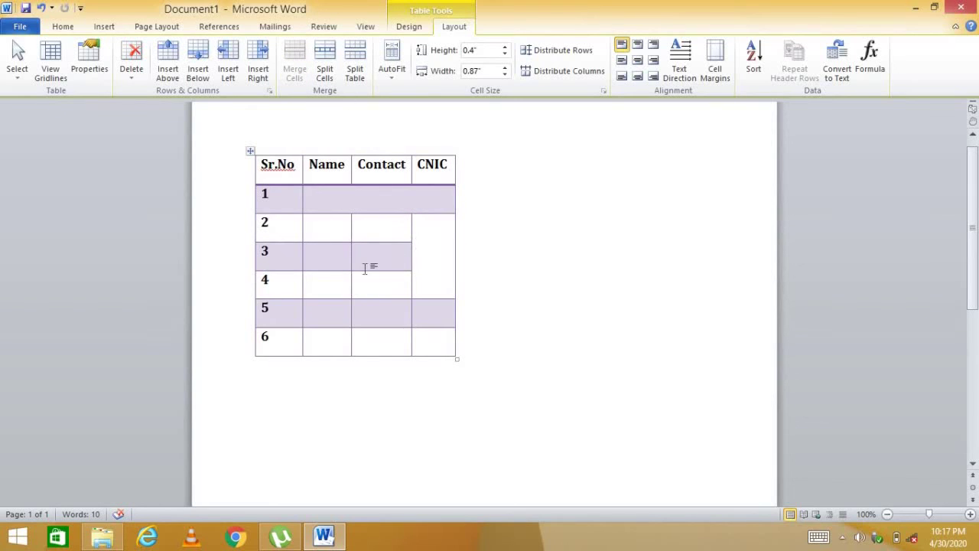
Step: Split the merged cell in row 1 into three columns and one row
left_click(353, 197)
left_click(325, 63)
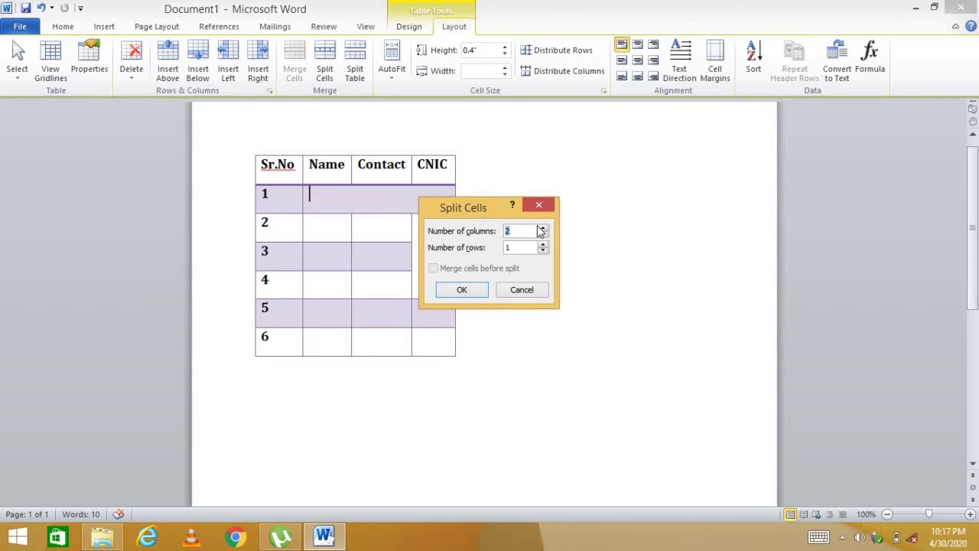
left_click(542, 228)
left_click(462, 289)
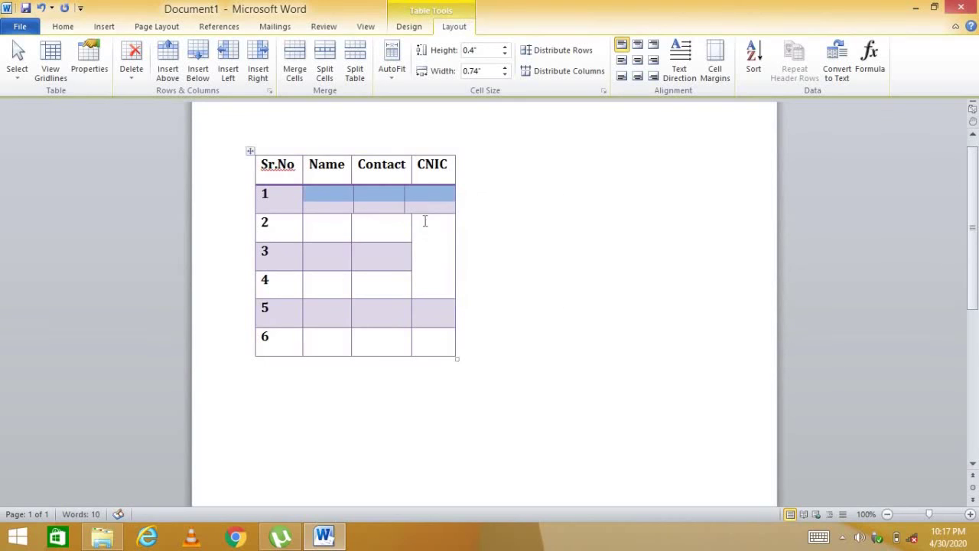
Step: Move the dividers between the split cells in row 1 to line up with the Name, Contact and CNIC columns
left_click(353, 200)
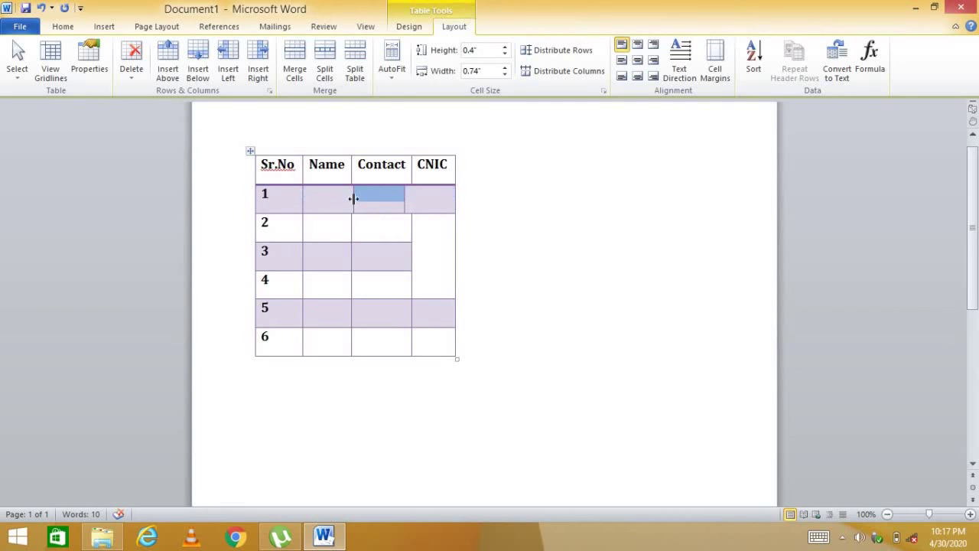
left_click_drag(352, 198, 411, 196)
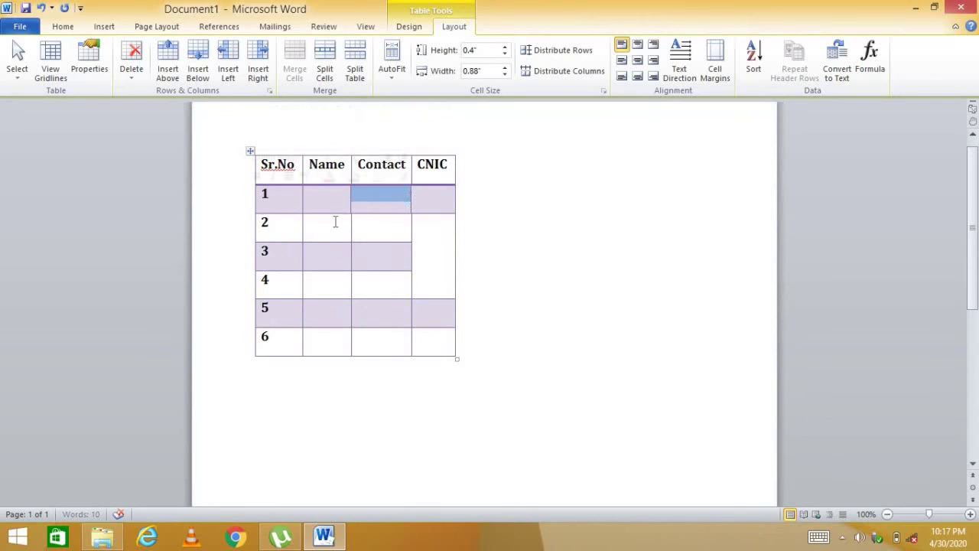
left_click_drag(351, 202, 350, 202)
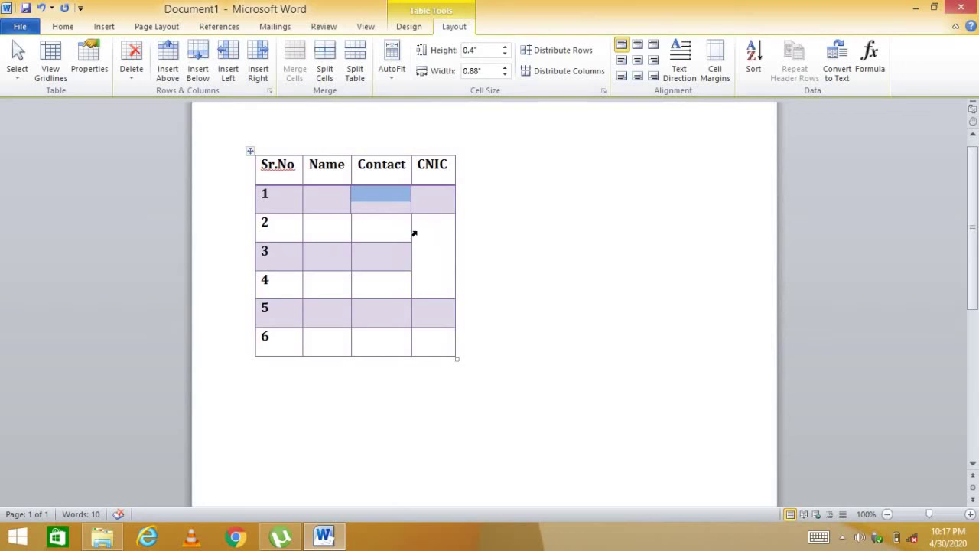
Step: Split the merged CNIC cell beside rows 2 to 4 into one column and three rows
left_click(413, 234)
left_click(413, 220)
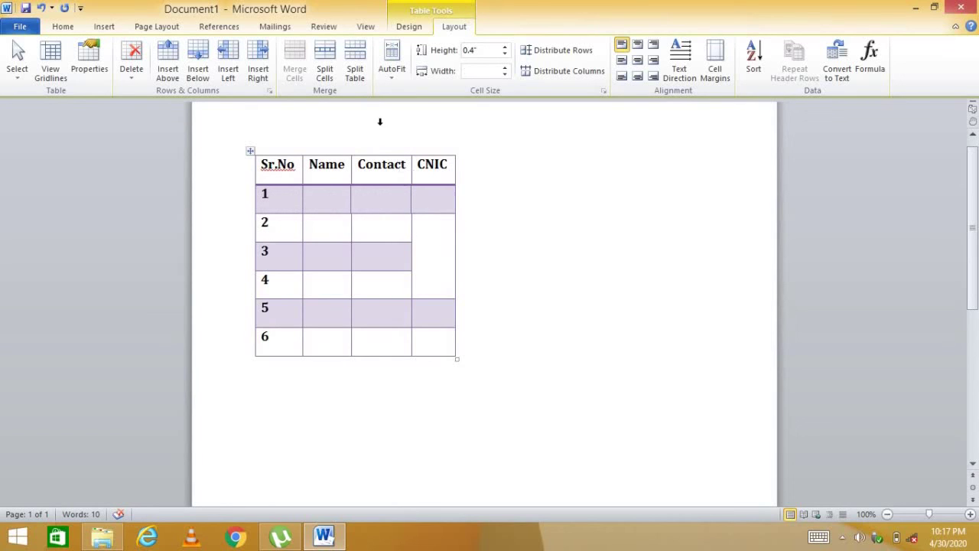
left_click(324, 61)
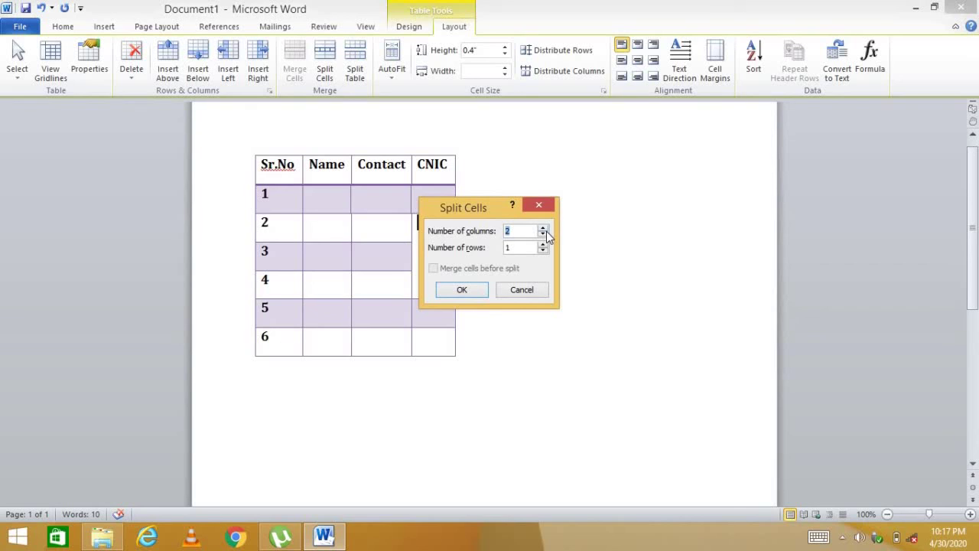
left_click(543, 234)
left_click(462, 289)
left_click(448, 265)
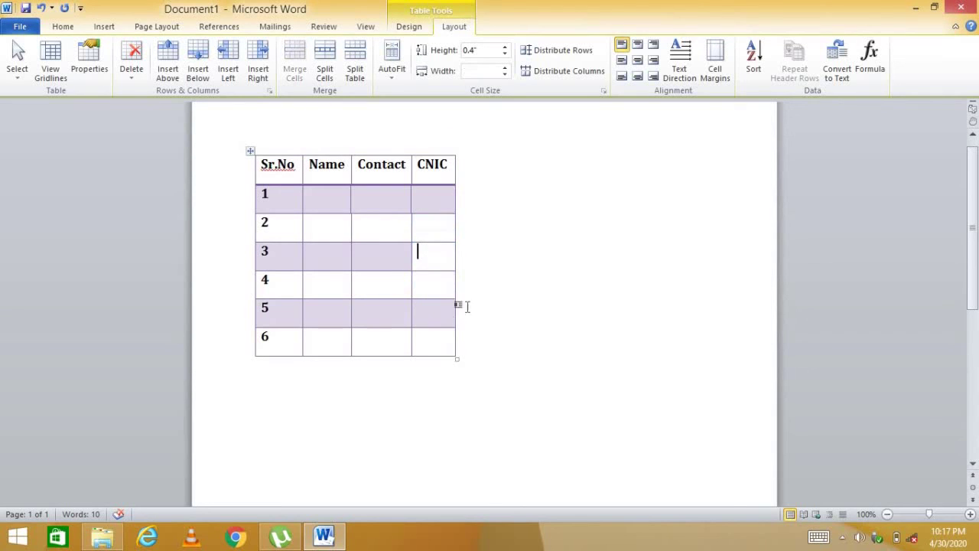
Step: Split the table above row 4 so that rows 4 to 6 form a separate table
left_click_drag(367, 253, 411, 277)
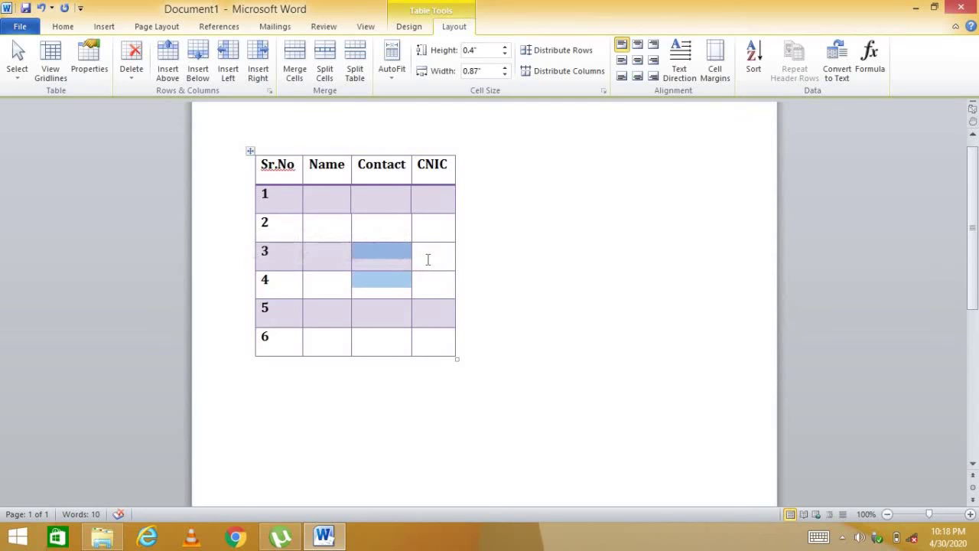
left_click(419, 260)
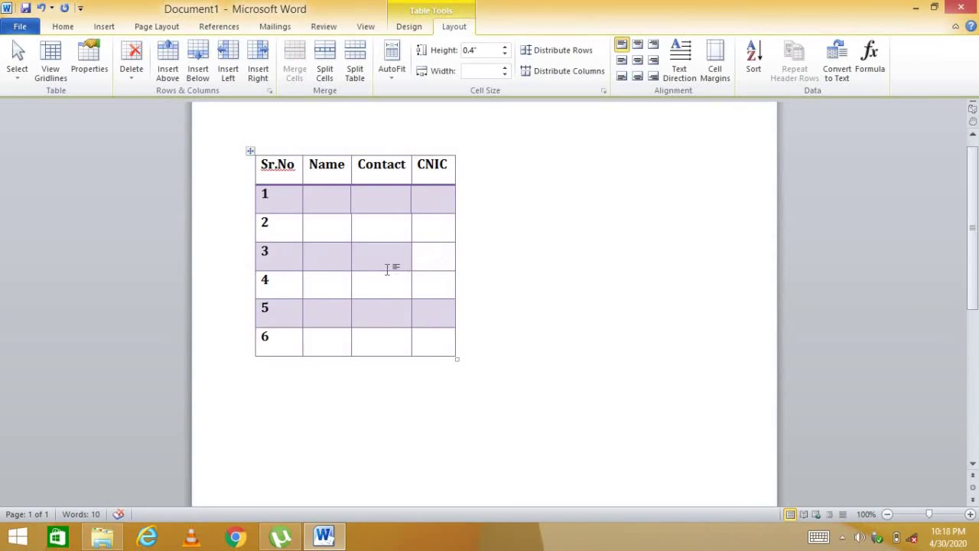
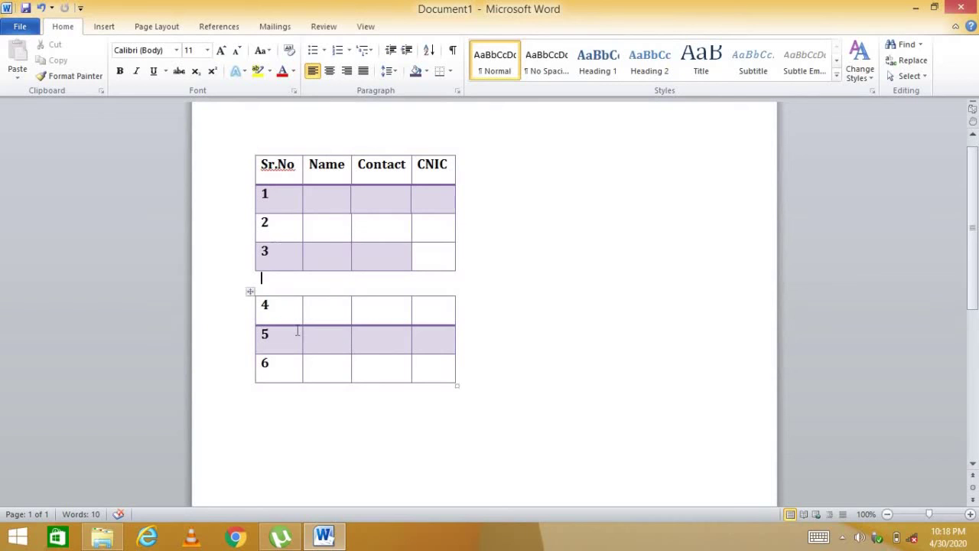
left_click(287, 284)
left_click(293, 310)
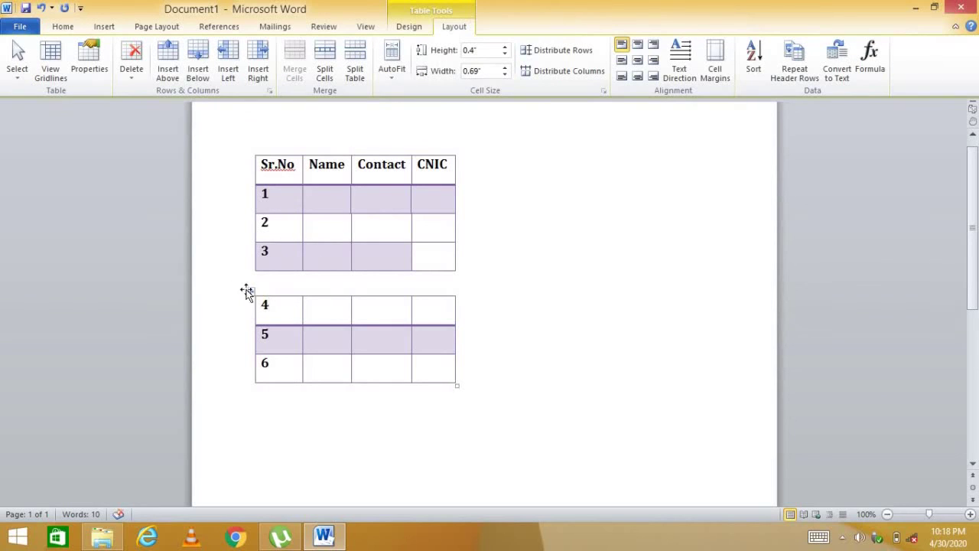
Step: Undo the table split to rejoin rows 4 to 6 with the rows above
left_click(250, 292)
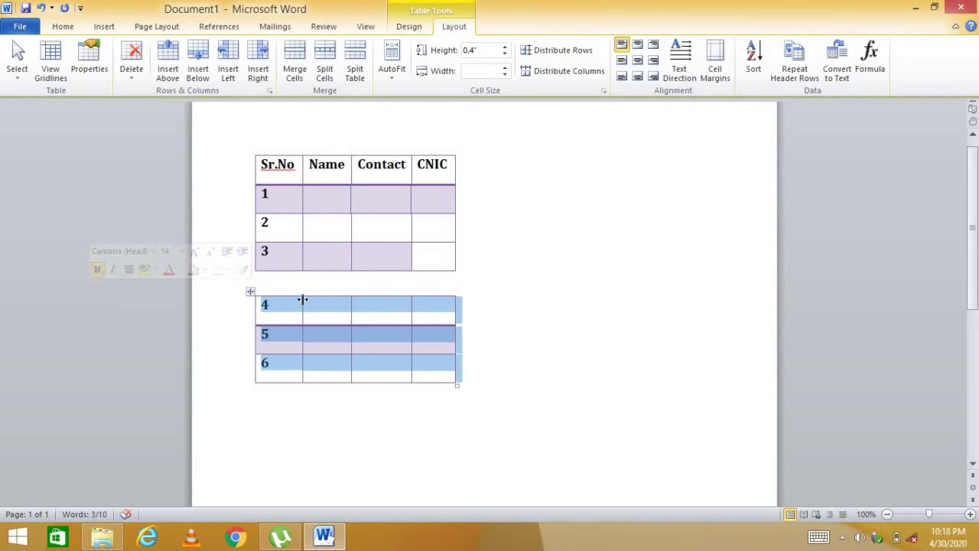
left_click(322, 310)
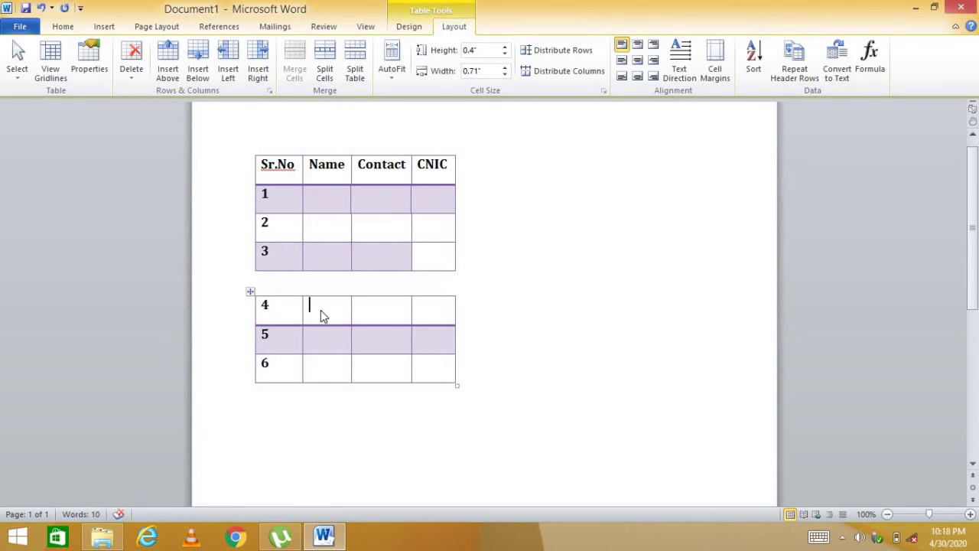
key("ctrl+z")
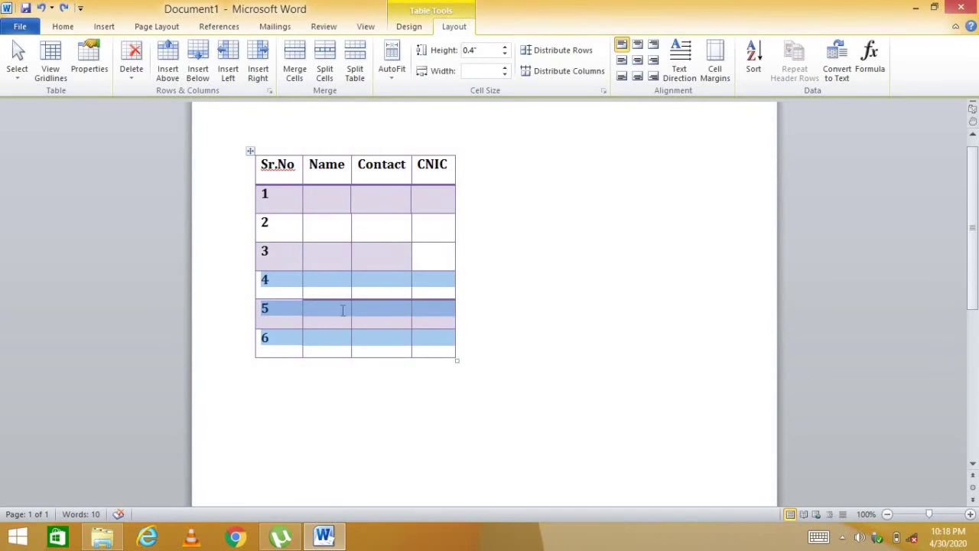
left_click(330, 312)
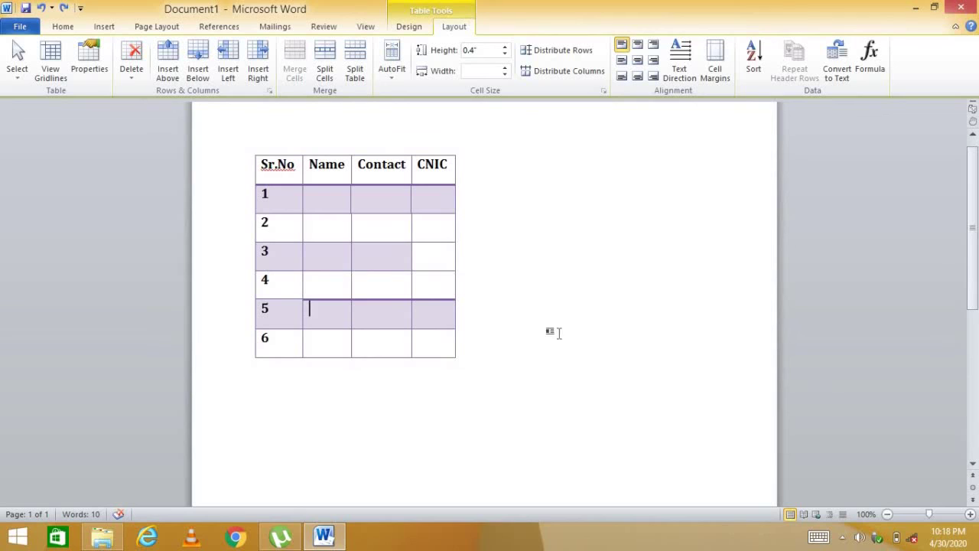